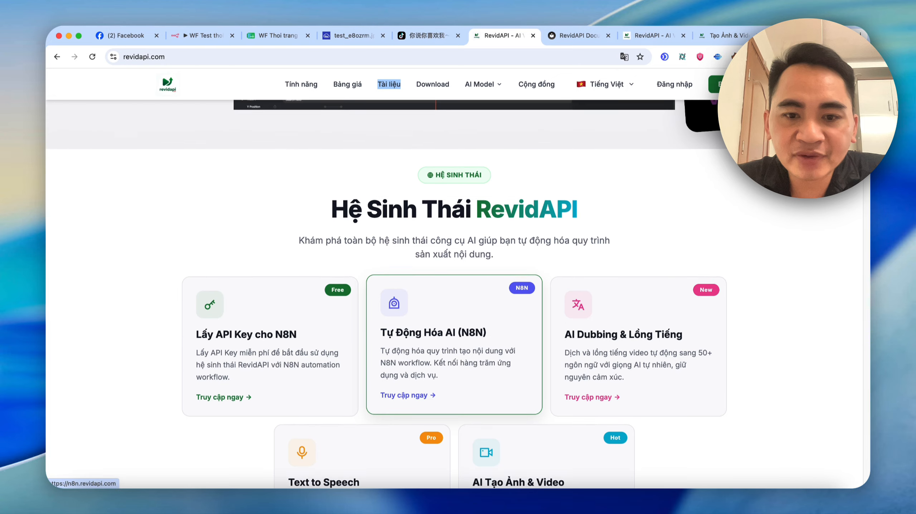
# Open the AI Tạo Ảnh & Video card from the RevidAPI ecosystem section in a new browser tab
pyautogui.scroll(-3, 501, 284)
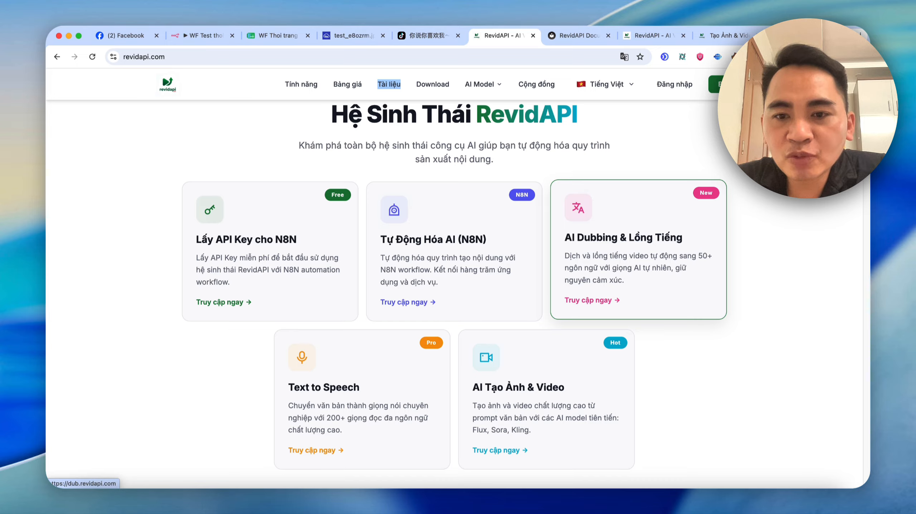
pyautogui.scroll(-3, 583, 295)
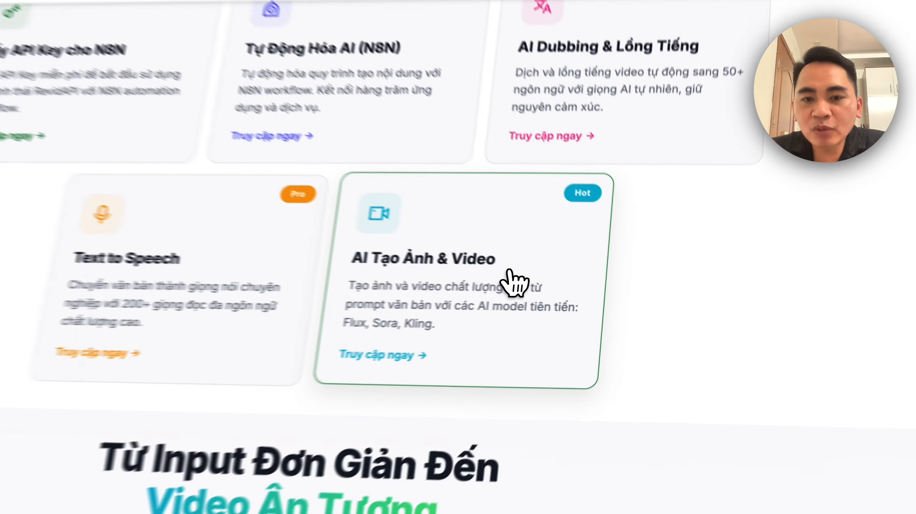
pyautogui.rightClick(576, 295)
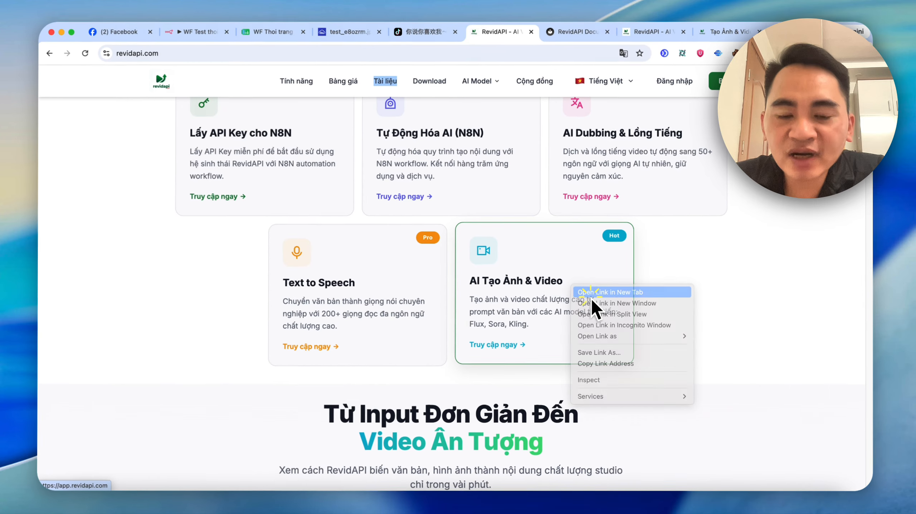
pyautogui.click(581, 289)
# Switch to the RevidAPI documentation and open the Social Download page of the Download endpoints
pyautogui.click(528, 36)
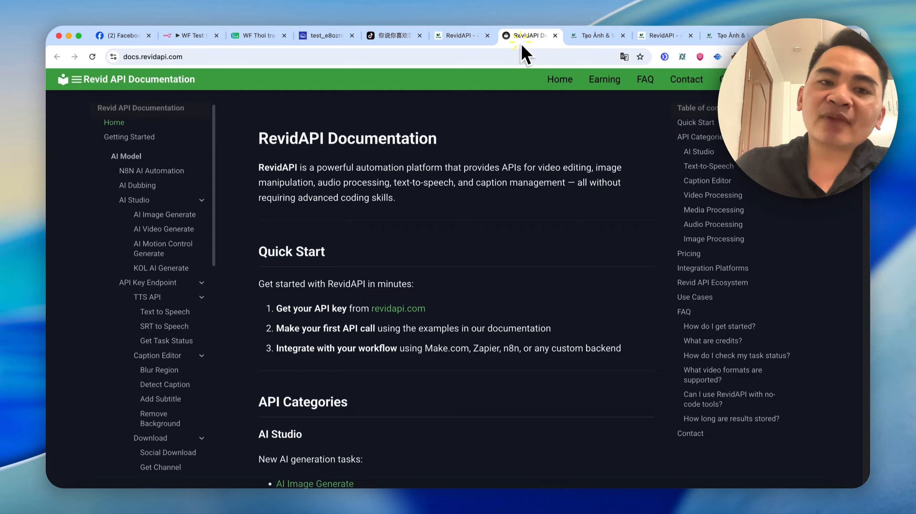
pyautogui.click(159, 57)
pyautogui.click(446, 233)
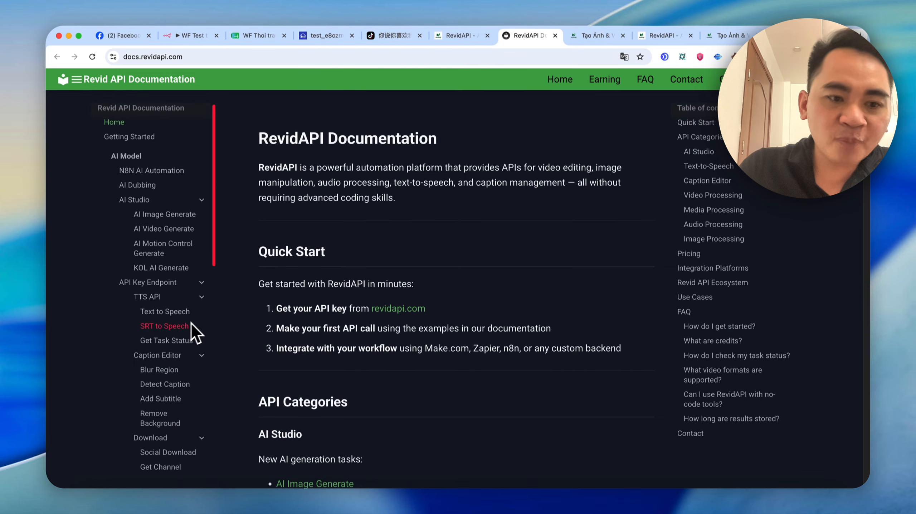
pyautogui.scroll(-7, 191, 323)
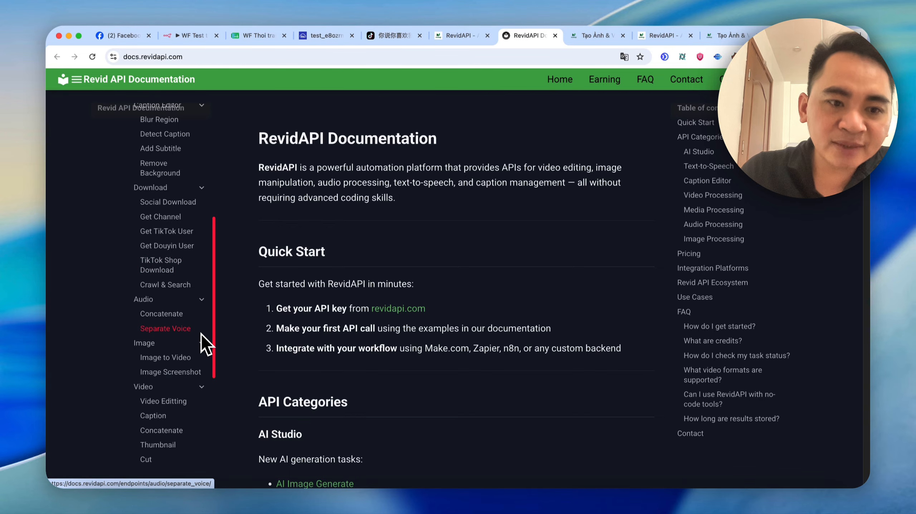
pyautogui.click(170, 201)
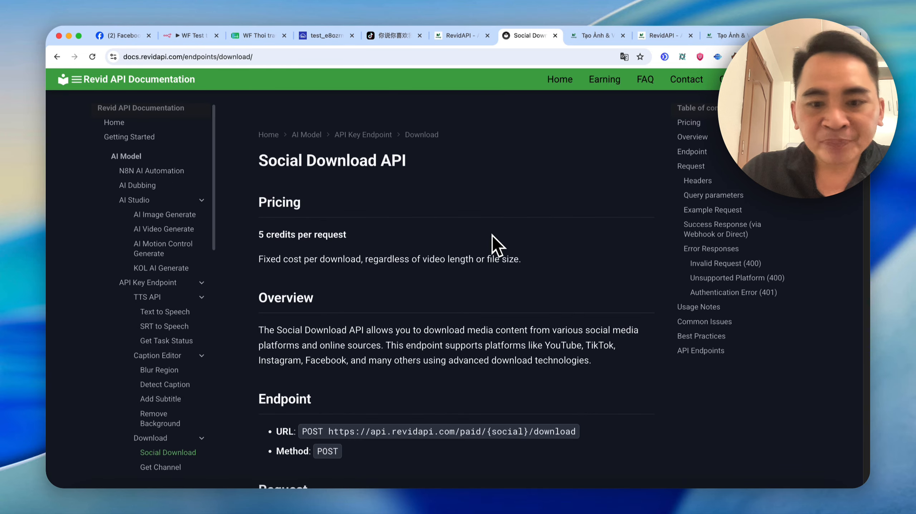
# Examine the Social Download API's query parameters, example requests and endpoint URL
pyautogui.scroll(-12, 493, 237)
pyautogui.scroll(2, 499, 245)
pyautogui.scroll(-10, 496, 236)
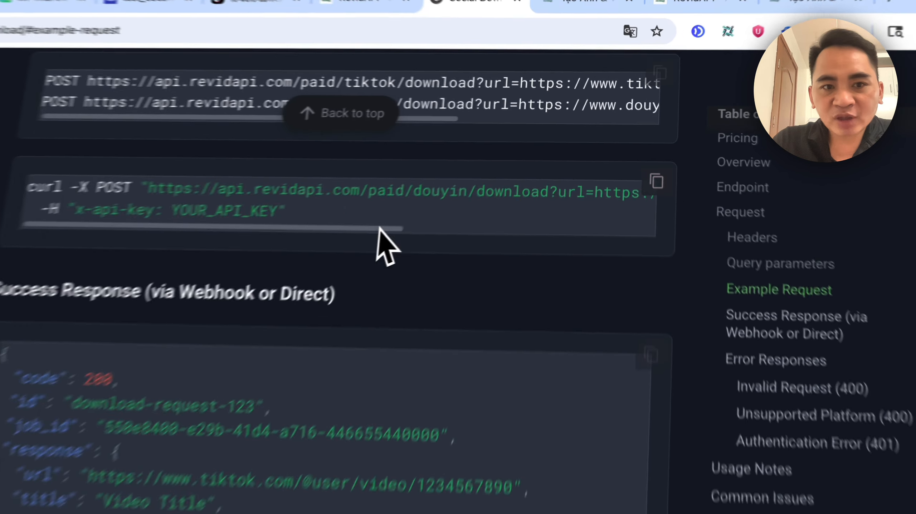
pyautogui.scroll(5, 420, 345)
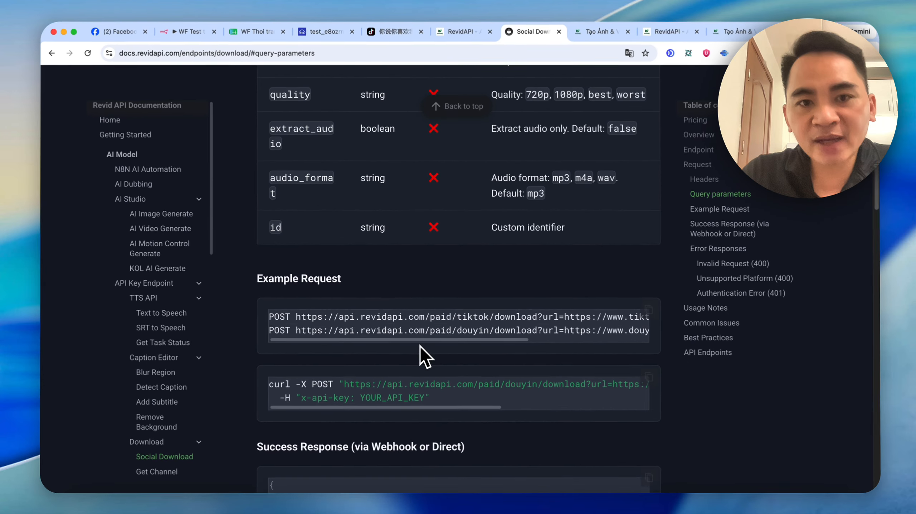
pyautogui.scroll(12, 418, 344)
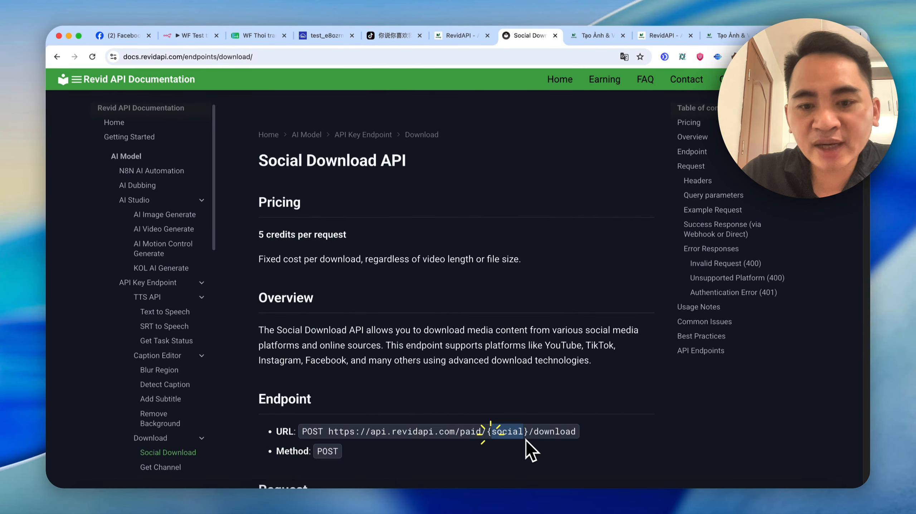
# Return to the n8n workflow, close the Download douyin settings and add an HTTP Request node following Download douyin
pyautogui.click(192, 36)
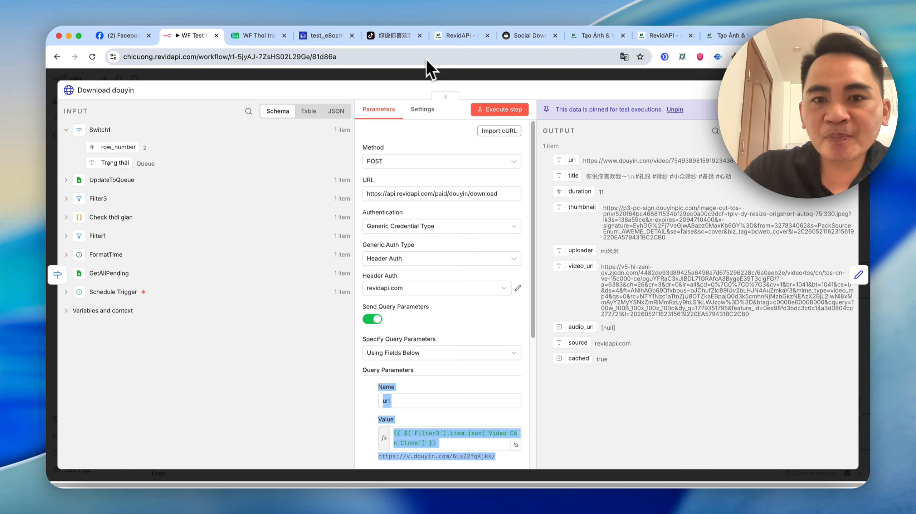
pyautogui.click(476, 78)
pyautogui.scroll(2, 538, 211)
pyautogui.hscroll(2, 538, 211)
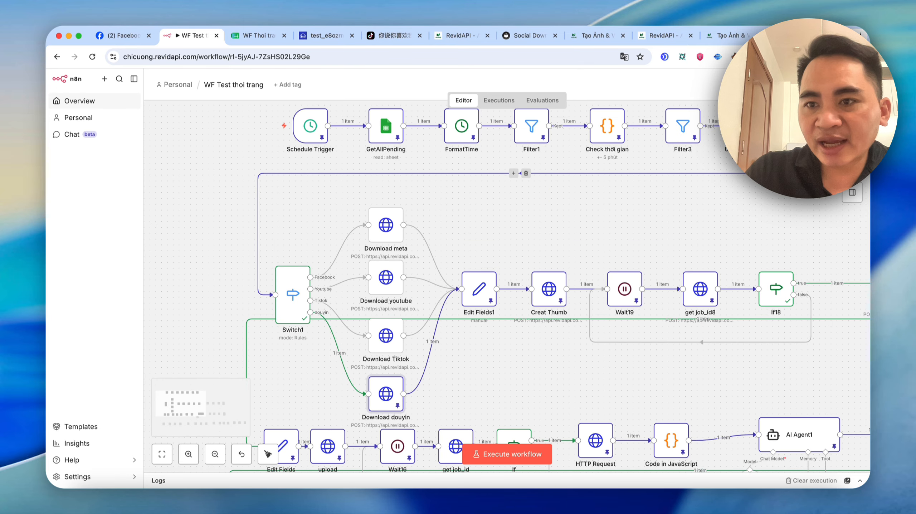
pyautogui.click(514, 173)
pyautogui.write('htt')
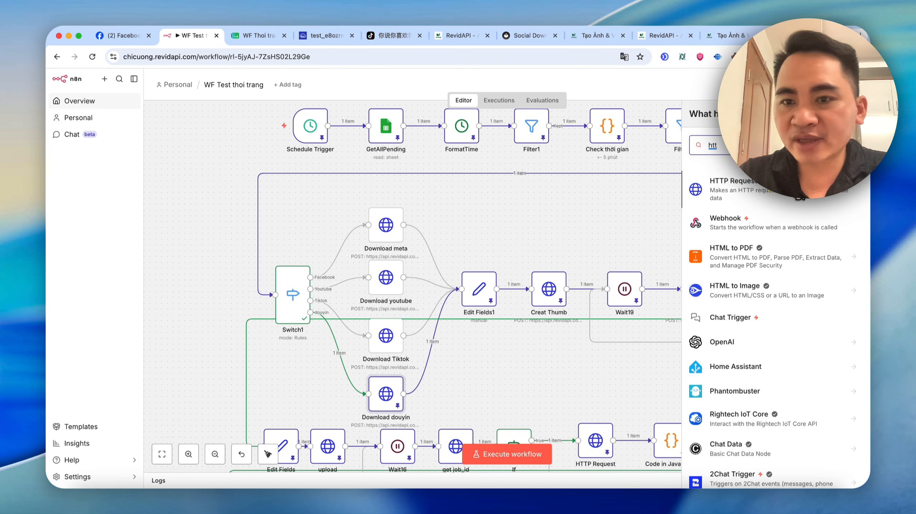
pyautogui.press('Return')
# Import the copied Douyin download cURL command into the new HTTP Request node
pyautogui.click(503, 130)
pyautogui.click(478, 273)
pyautogui.press('super+v')
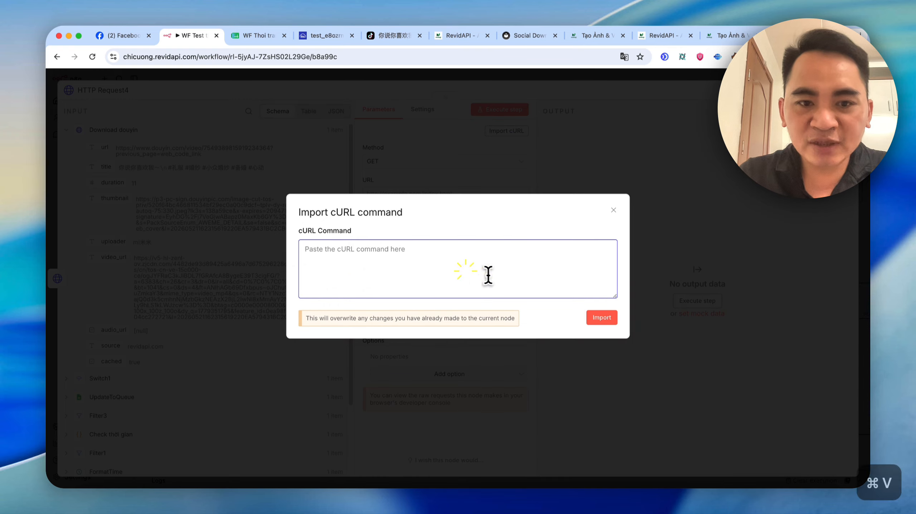
pyautogui.click(607, 322)
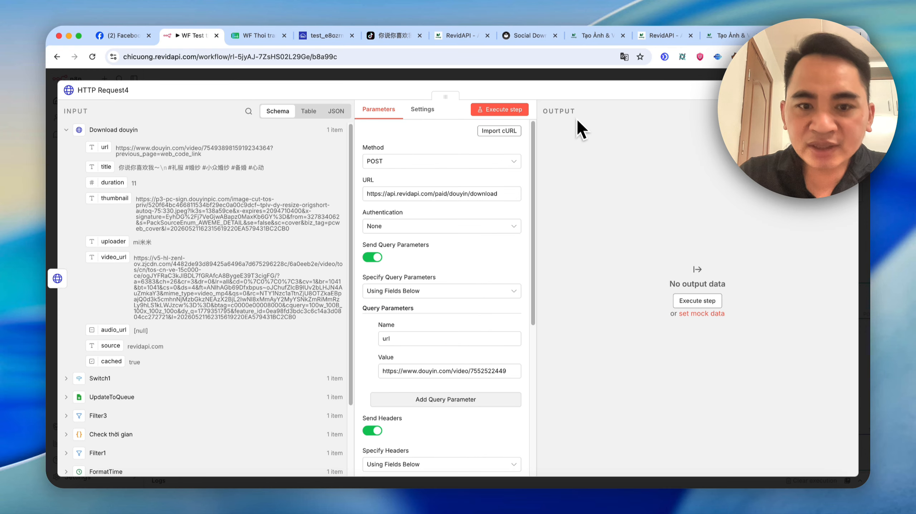
# Review the imported request: the douyin part of the URL, the url query parameter and the x-api-key header
pyautogui.doubleClick(459, 193)
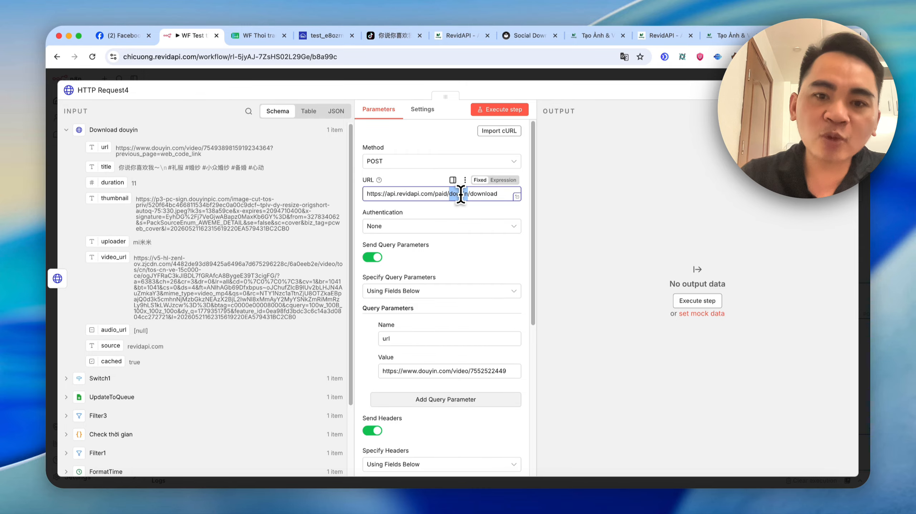
pyautogui.doubleClick(460, 193)
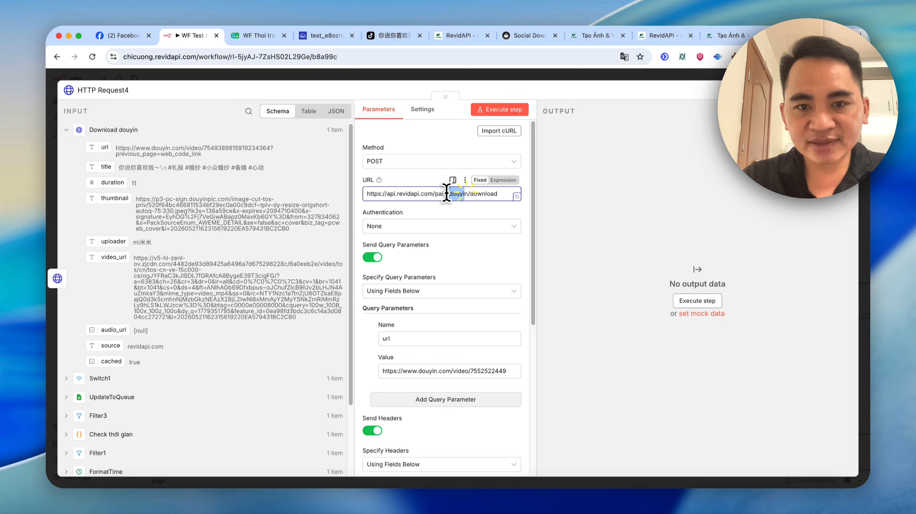
pyautogui.scroll(-2, 461, 253)
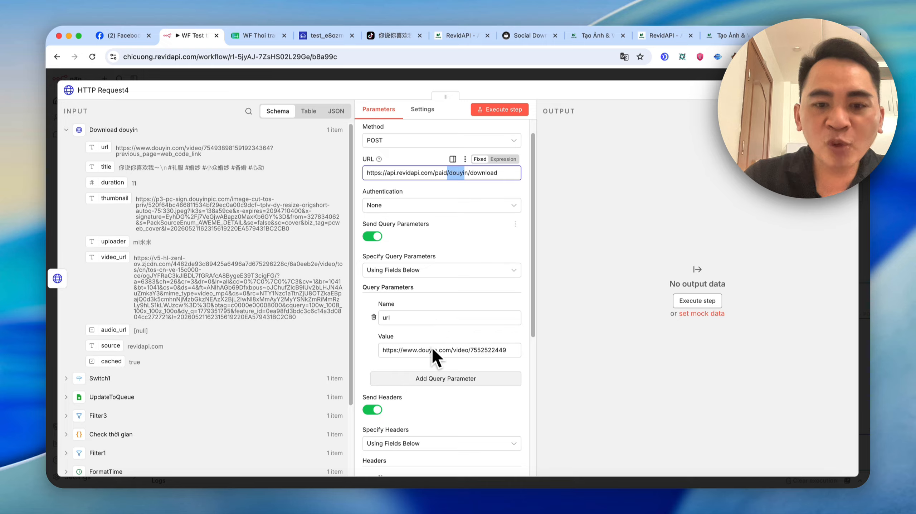
pyautogui.tripleClick(430, 349)
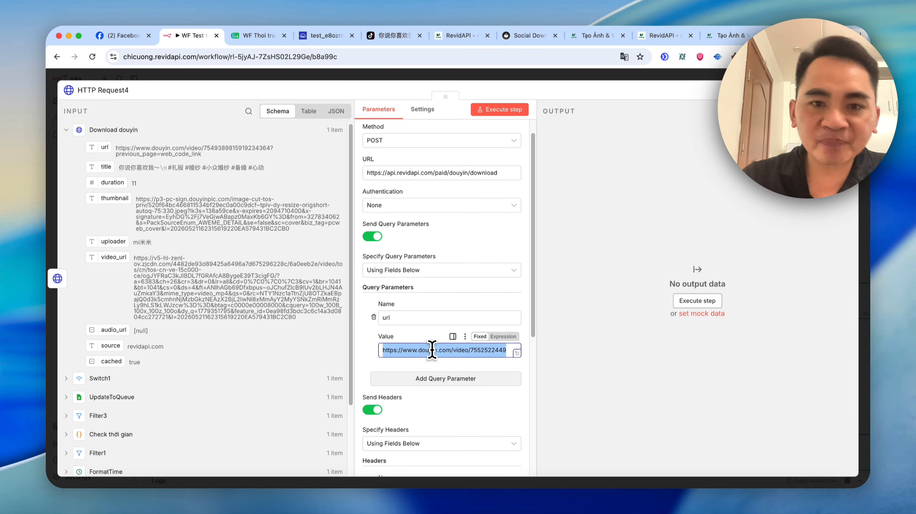
pyautogui.scroll(-5, 449, 284)
pyautogui.doubleClick(445, 422)
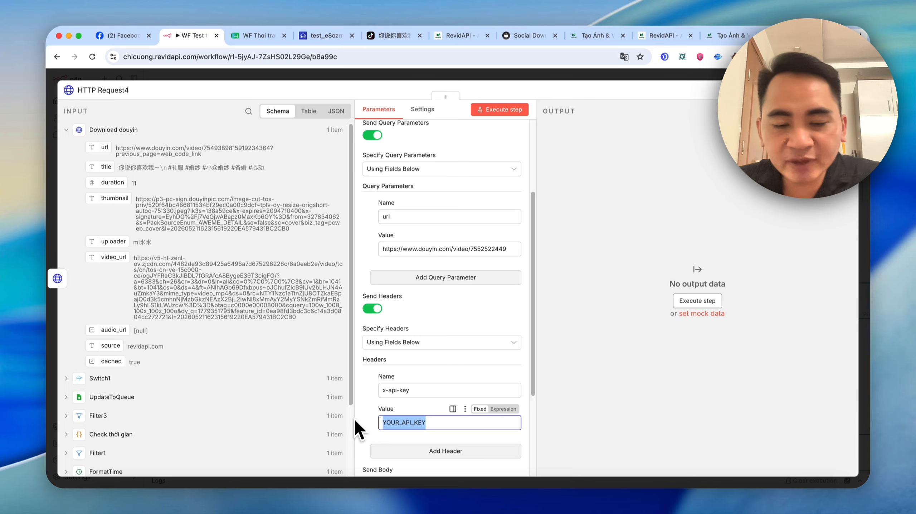
pyautogui.scroll(6, 377, 389)
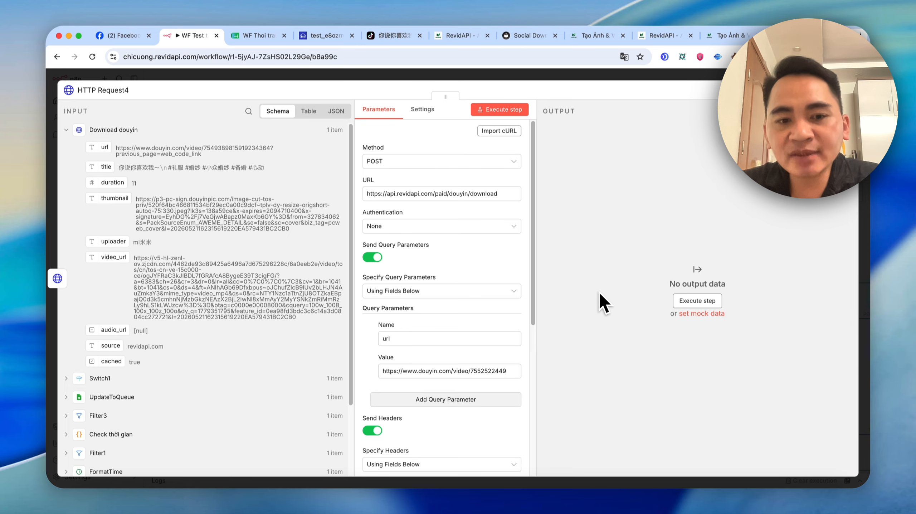
pyautogui.scroll(-6, 468, 284)
pyautogui.doubleClick(442, 283)
pyautogui.tripleClick(384, 255)
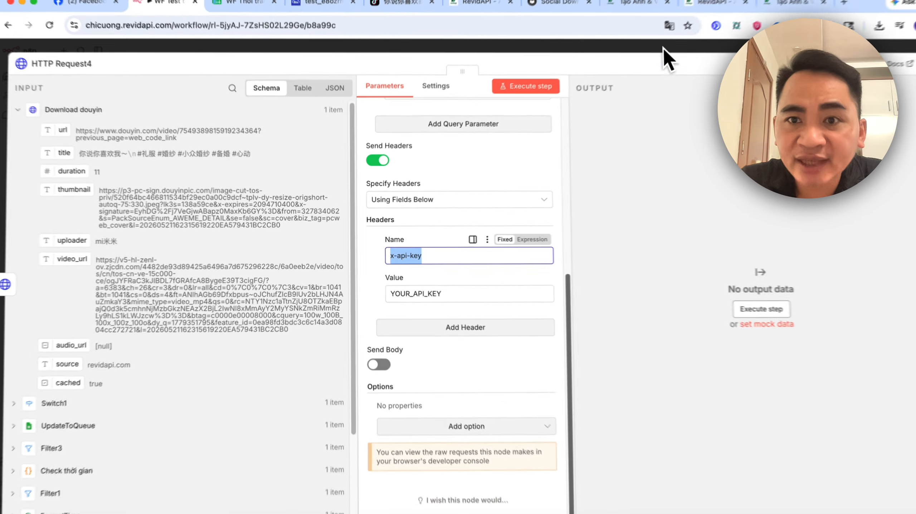
# Go to the RevidAPI site, log in and copy the account's API key from the dashboard settings
pyautogui.click(663, 29)
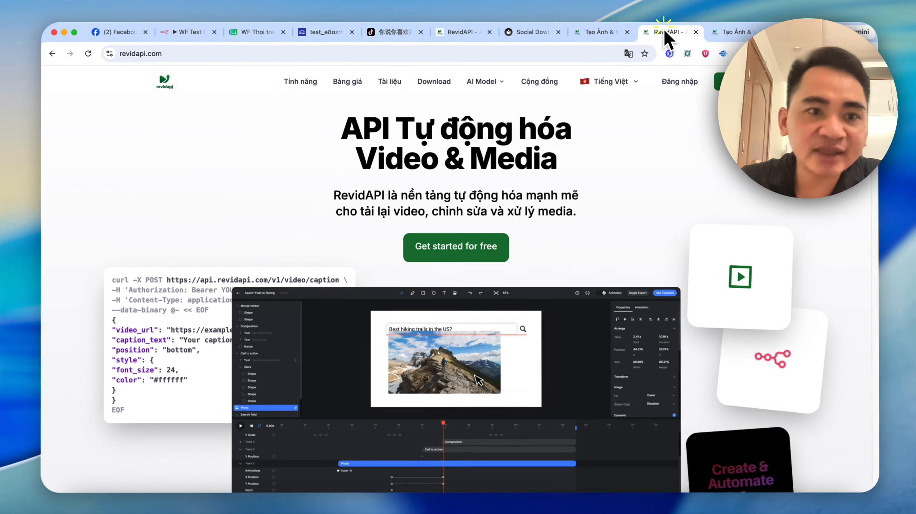
pyautogui.click(140, 56)
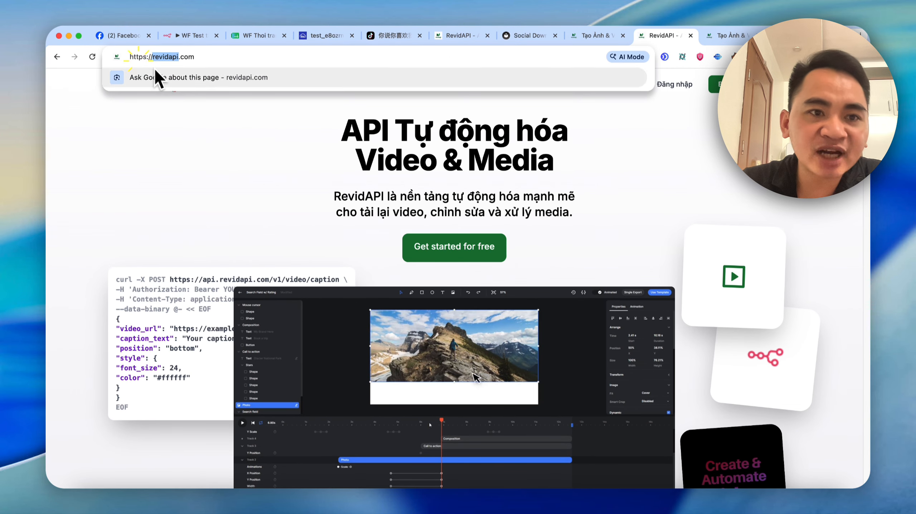
pyautogui.click(668, 86)
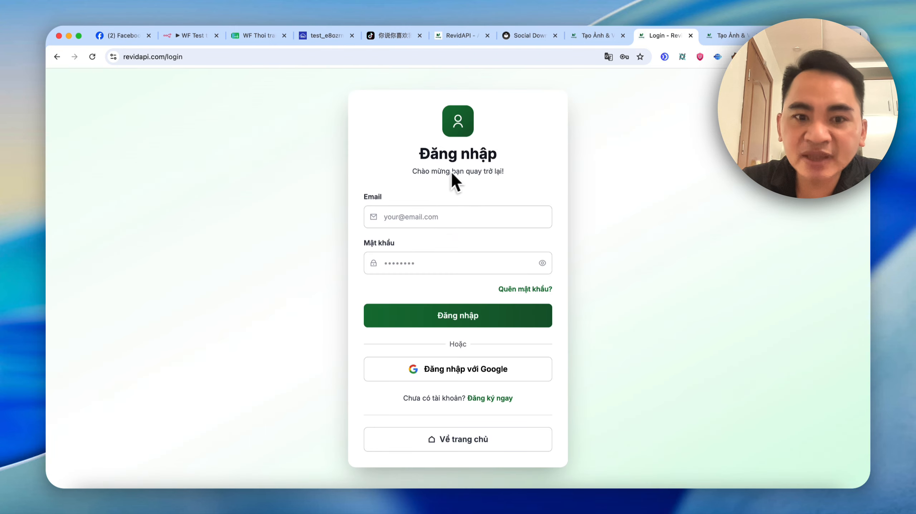
pyautogui.click(108, 285)
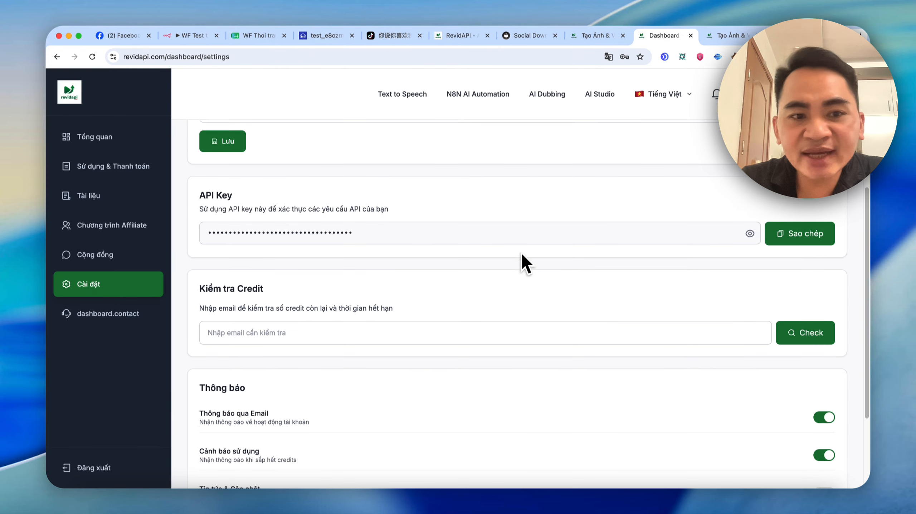
pyautogui.click(787, 237)
# Enter the RevidAPI image and video app and view the API key management section of its API documentation
pyautogui.click(729, 35)
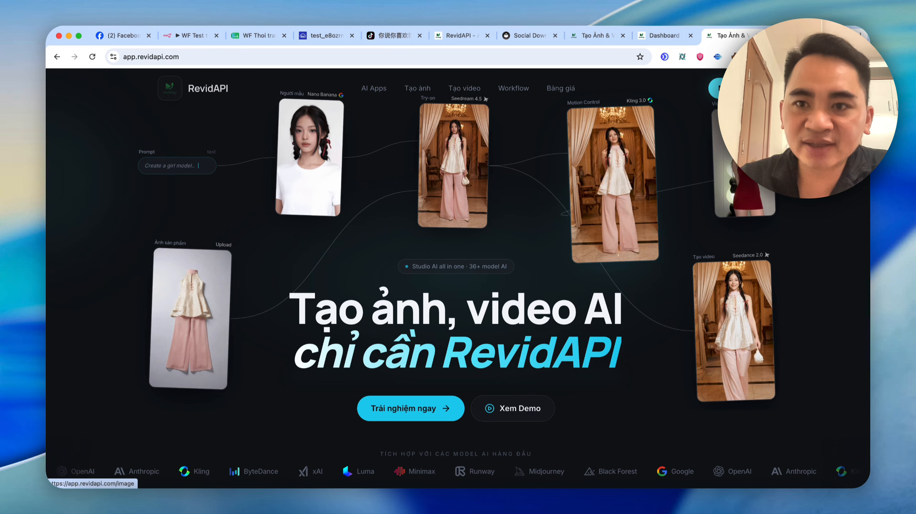
pyautogui.click(714, 88)
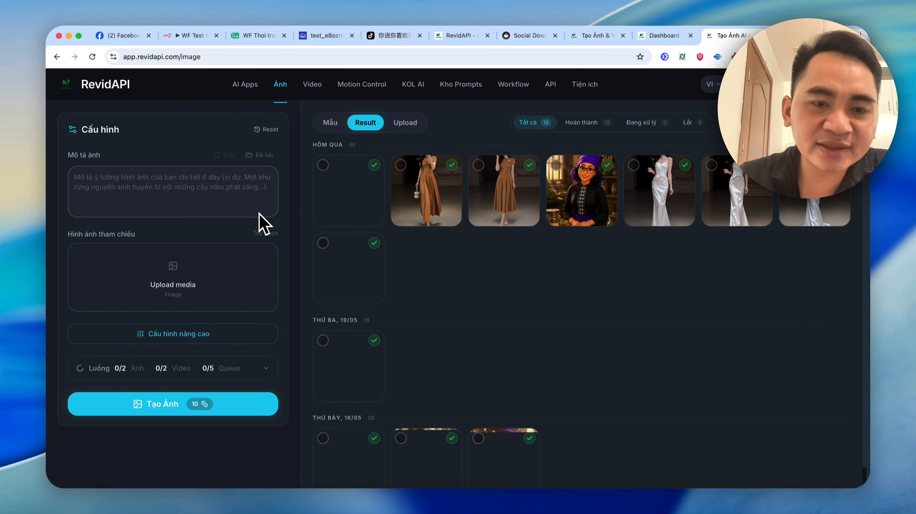
pyautogui.scroll(-5, 364, 280)
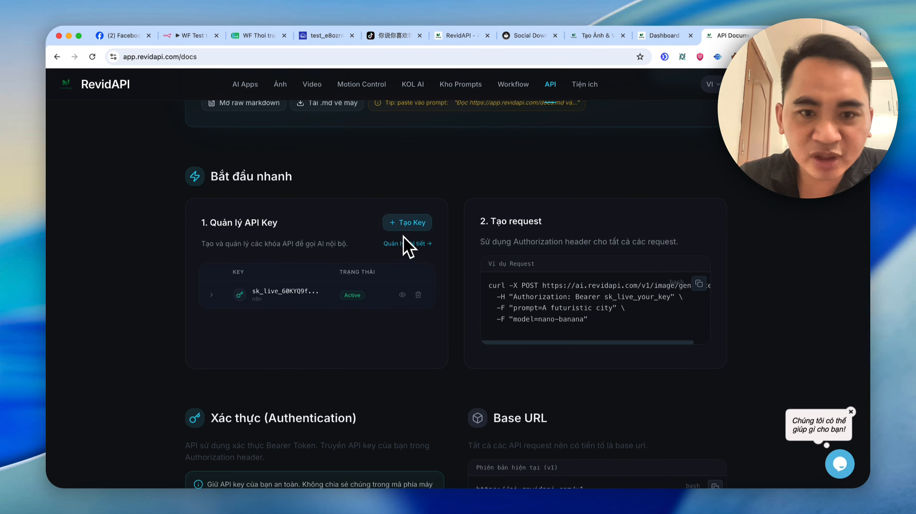
# Back in the n8n HTTP Request node, replace the url query parameter's value with the Video Cần Clone field from Filter3
pyautogui.click(192, 36)
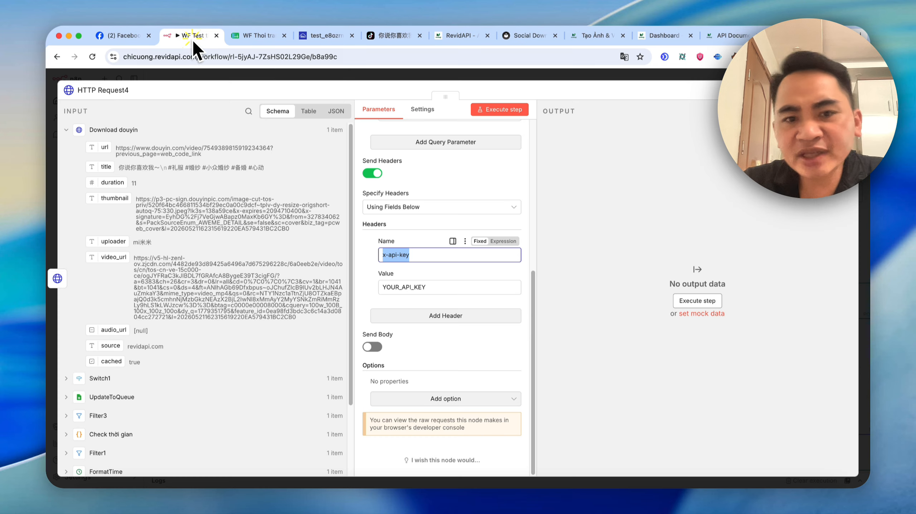
pyautogui.doubleClick(445, 290)
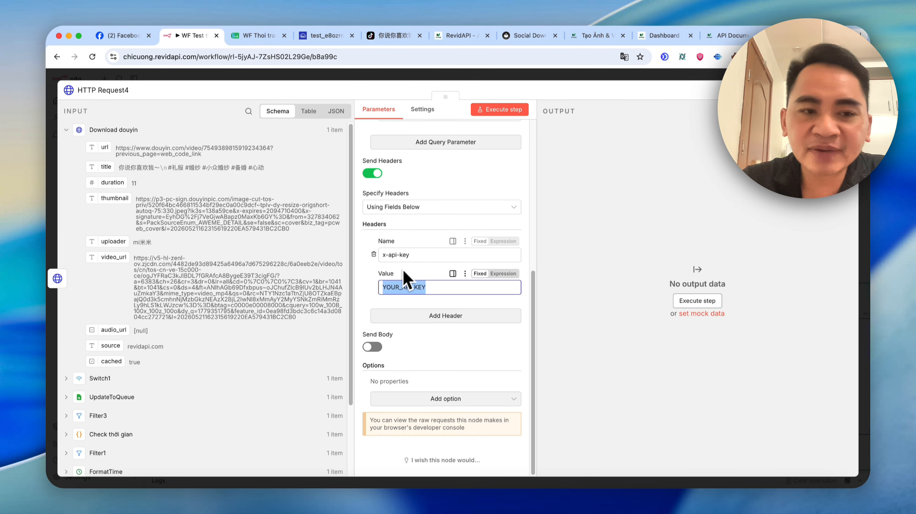
pyautogui.scroll(3, 414, 215)
pyautogui.tripleClick(429, 202)
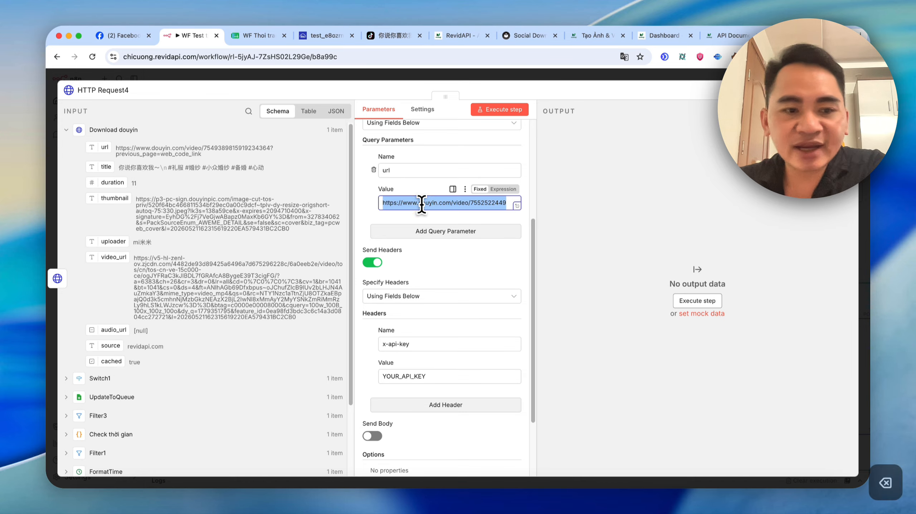
pyautogui.press('BackSpace')
pyautogui.scroll(-3, 166, 263)
pyautogui.click(68, 329)
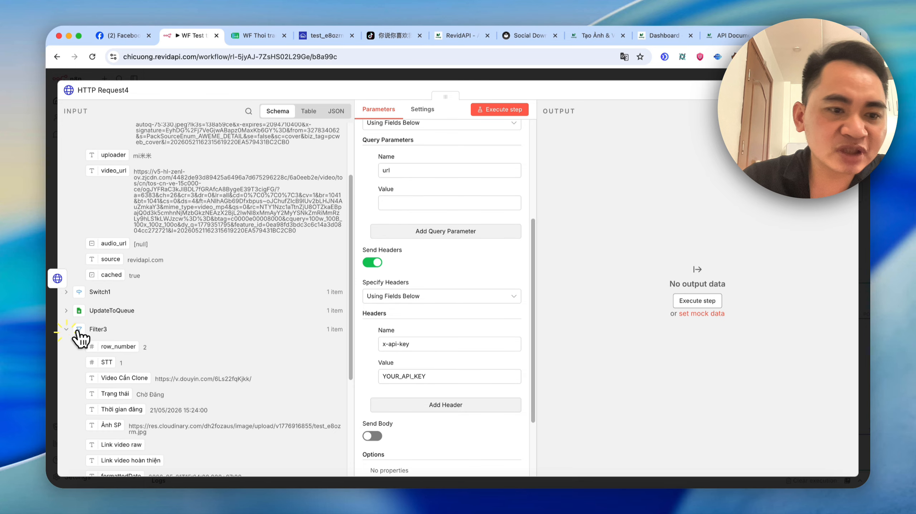
pyautogui.scroll(-5, 93, 324)
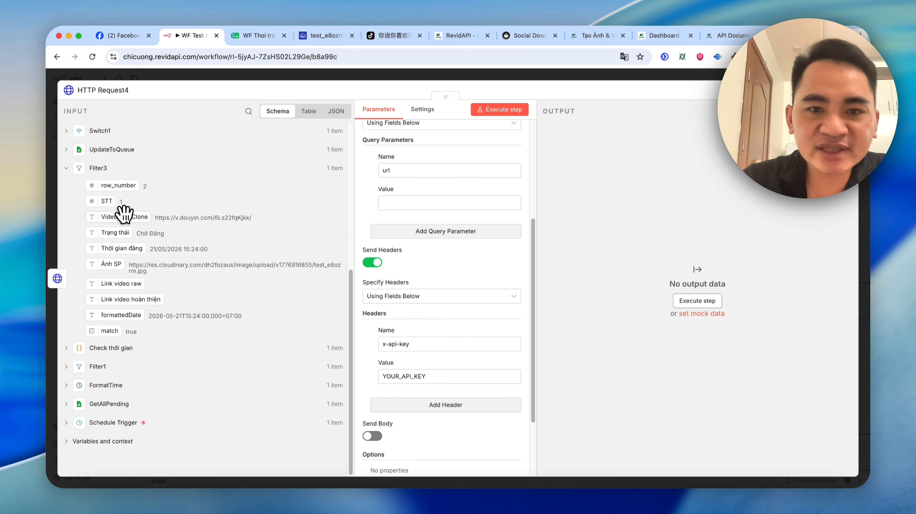
pyautogui.moveTo(124, 215); pyautogui.dragTo(422, 206)
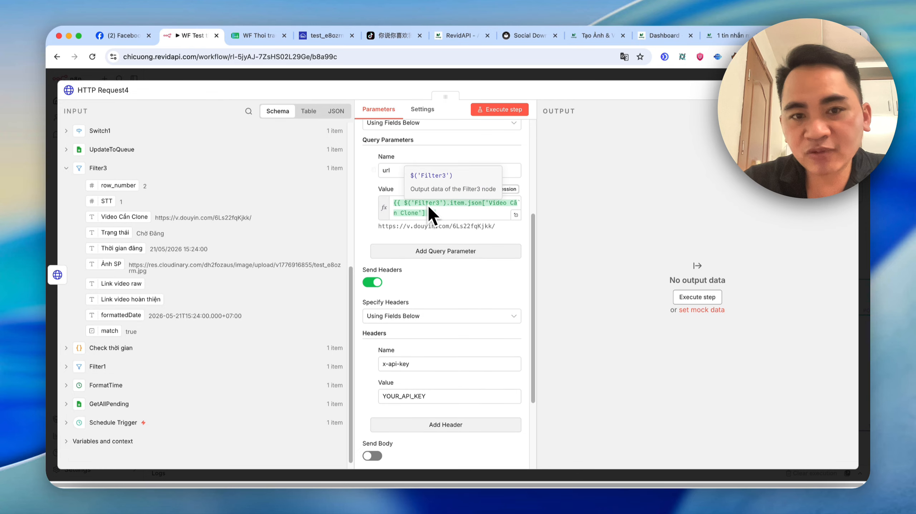
# Close the HTTP Request4 node and delete it from the workflow canvas
pyautogui.scroll(5, 435, 216)
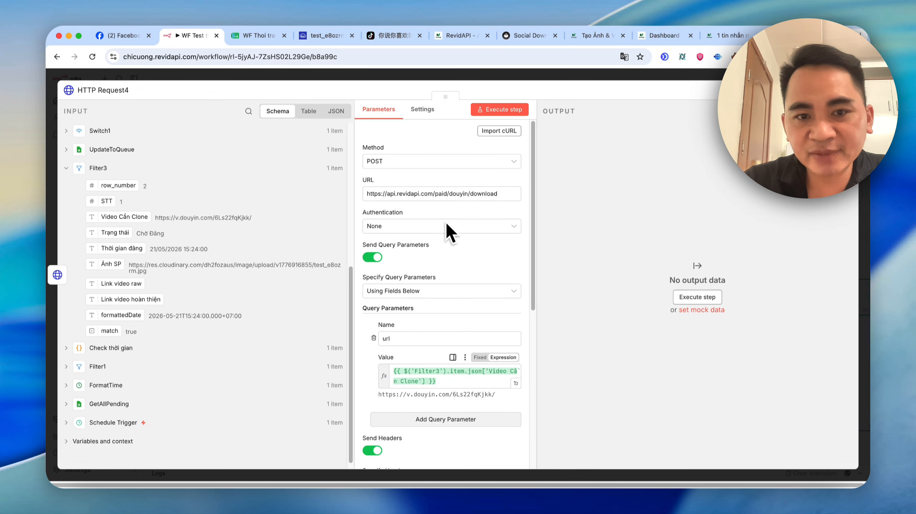
pyautogui.click(527, 80)
pyautogui.click(456, 399)
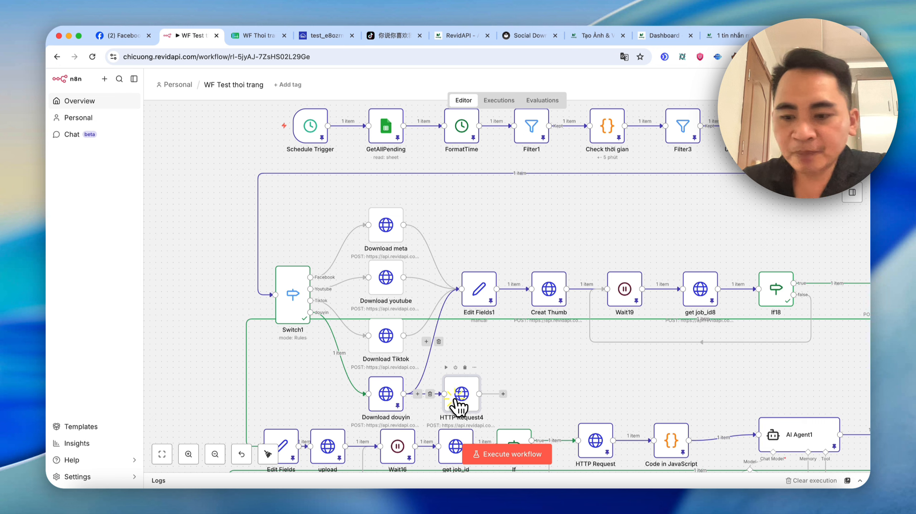
pyautogui.press('Delete')
# Open the Edit Fields1 node and compare its video_url field with the video_url output of the Download douyin node
pyautogui.doubleClick(481, 302)
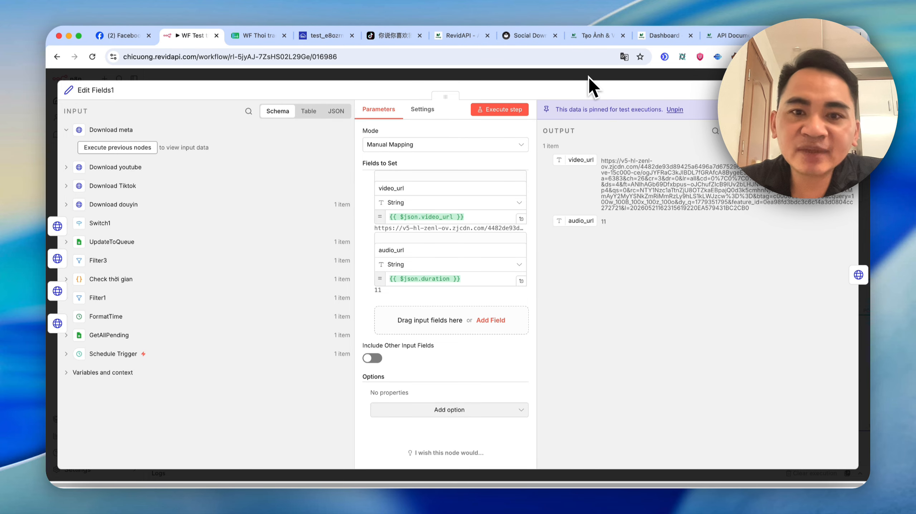
pyautogui.click(417, 188)
pyautogui.moveTo(417, 187); pyautogui.dragTo(344, 190)
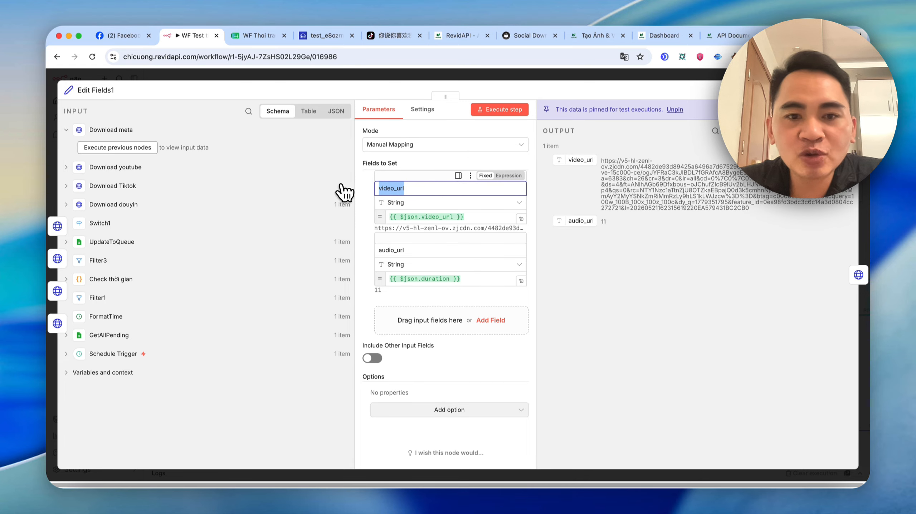
pyautogui.click(76, 204)
pyautogui.scroll(-5, 123, 262)
pyautogui.click(114, 238)
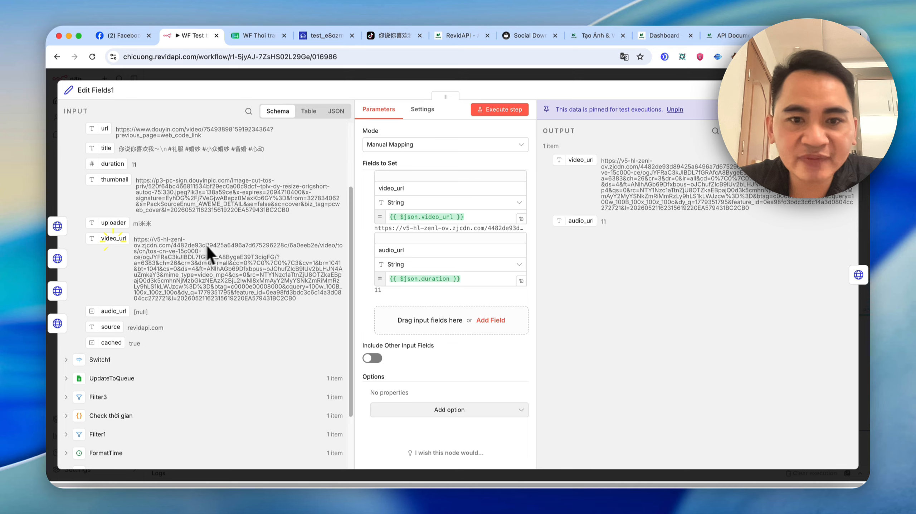
# Open the Creat Thumb node and check its request URL and body settings
pyautogui.click(430, 280)
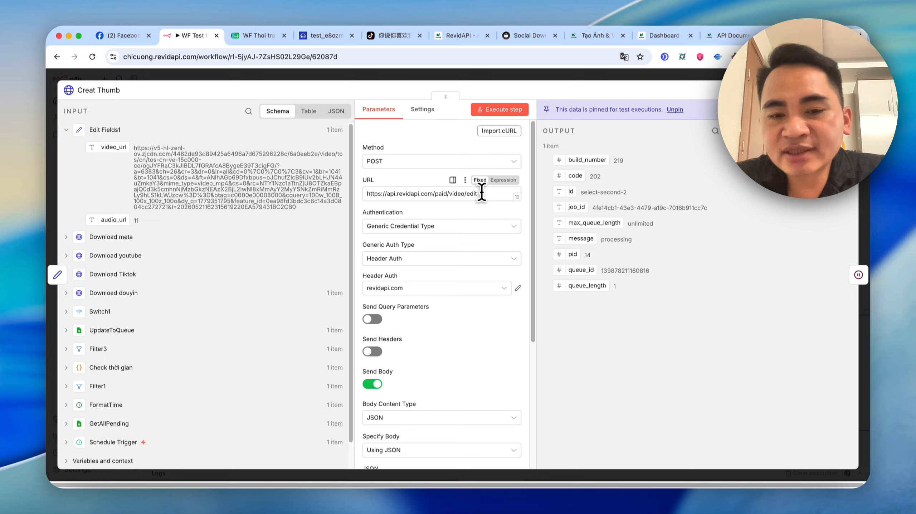
pyautogui.click(480, 193)
pyautogui.moveTo(480, 193); pyautogui.dragTo(307, 193)
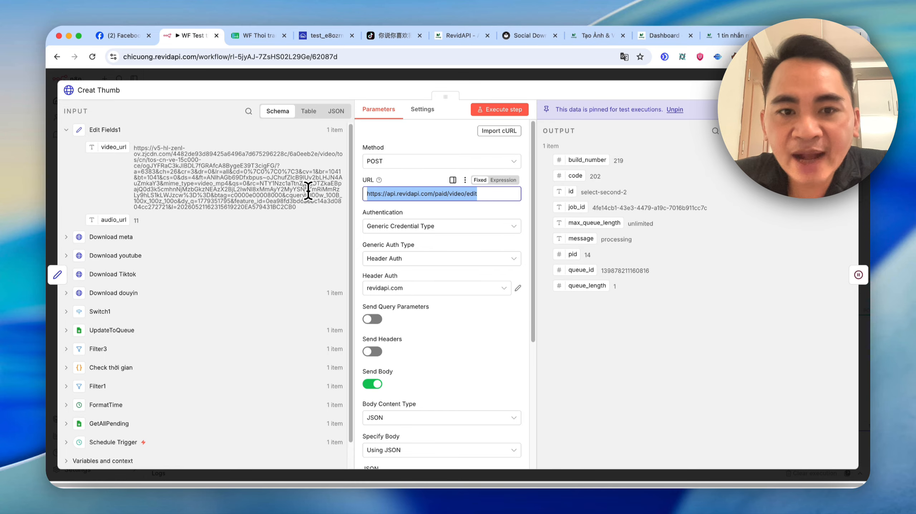
pyautogui.scroll(-5, 464, 223)
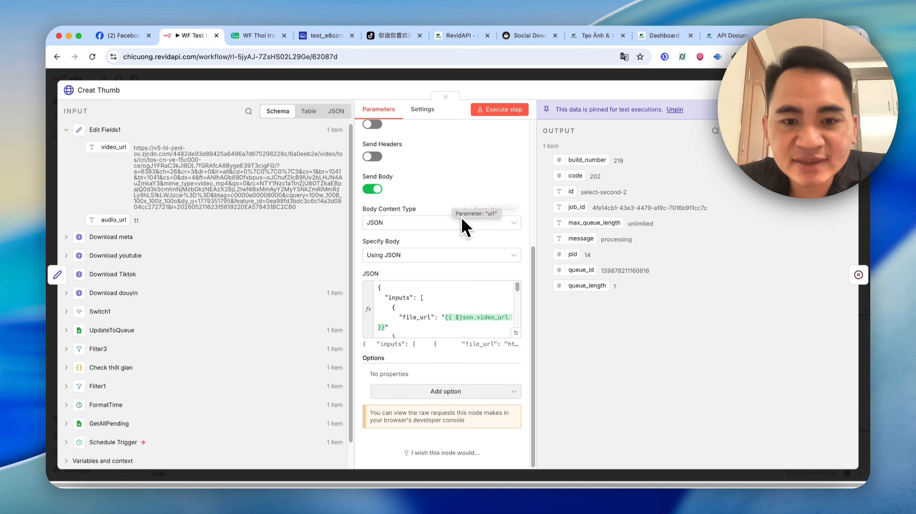
# Expand Creat Thumb's JSON body to examine the file_url input and the -ss, -frames:v and -f options, and recheck the request URL
pyautogui.click(516, 339)
pyautogui.moveTo(258, 133); pyautogui.dragTo(378, 374)
pyautogui.click(366, 277)
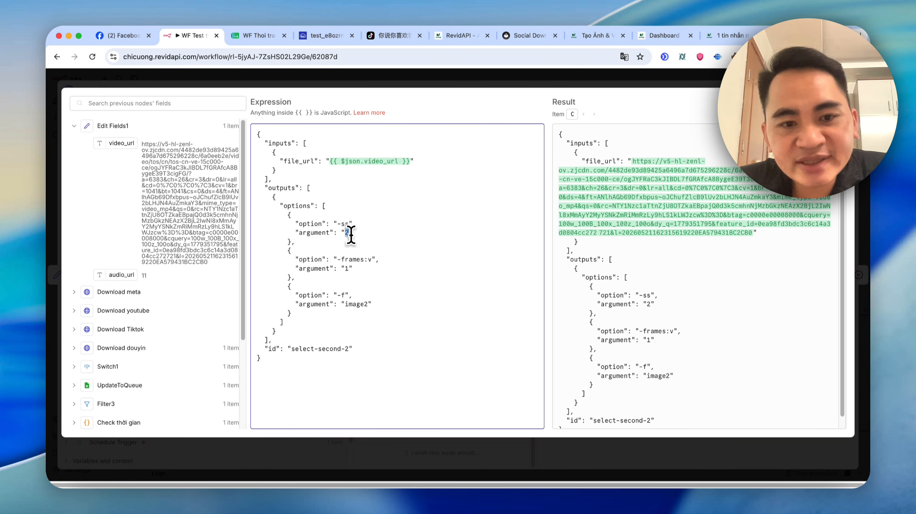
pyautogui.scroll(-2, 578, 256)
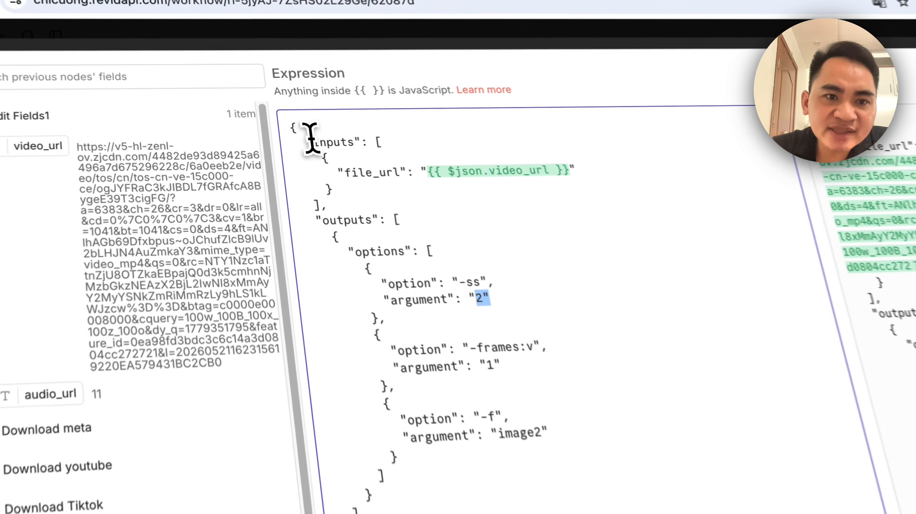
pyautogui.moveTo(310, 136); pyautogui.dragTo(462, 368)
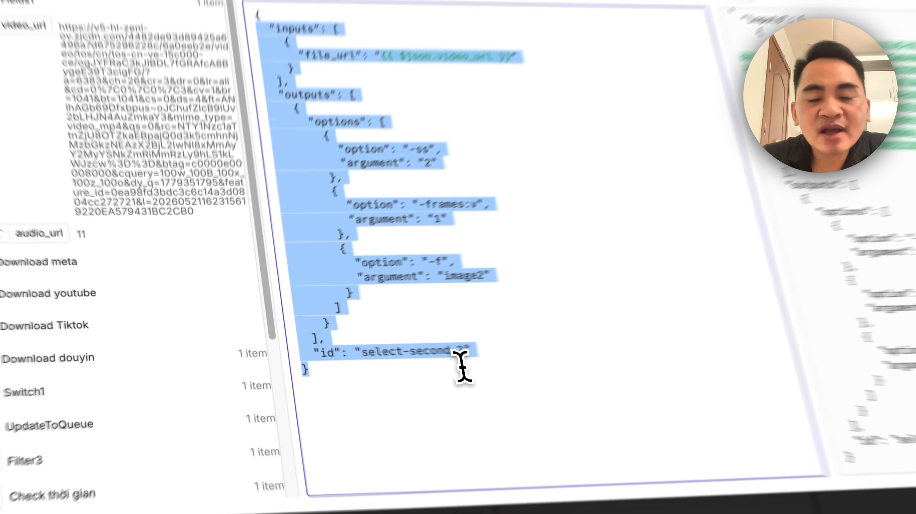
pyautogui.click(473, 85)
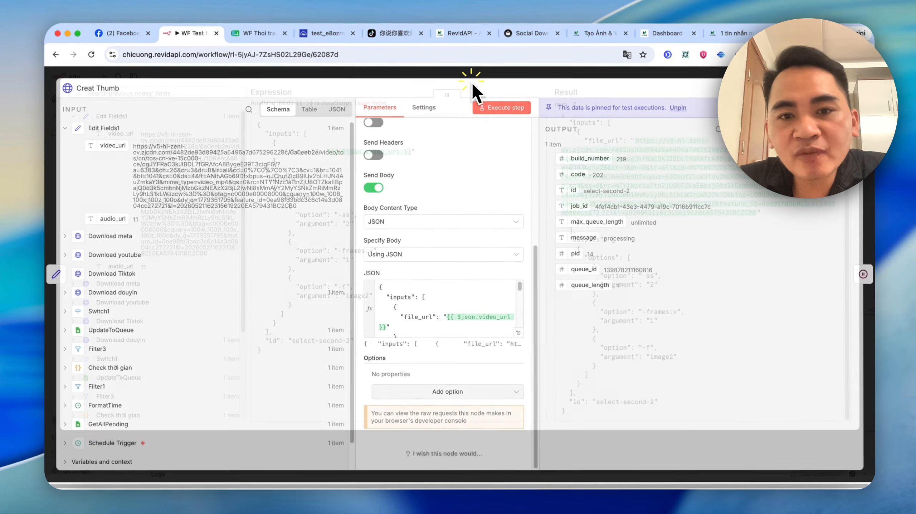
pyautogui.scroll(5, 466, 215)
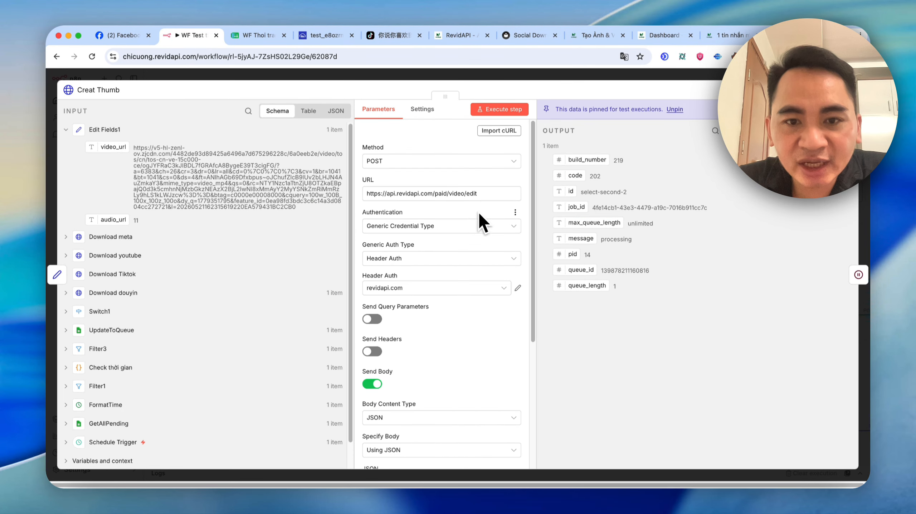
pyautogui.moveTo(496, 194); pyautogui.dragTo(373, 194)
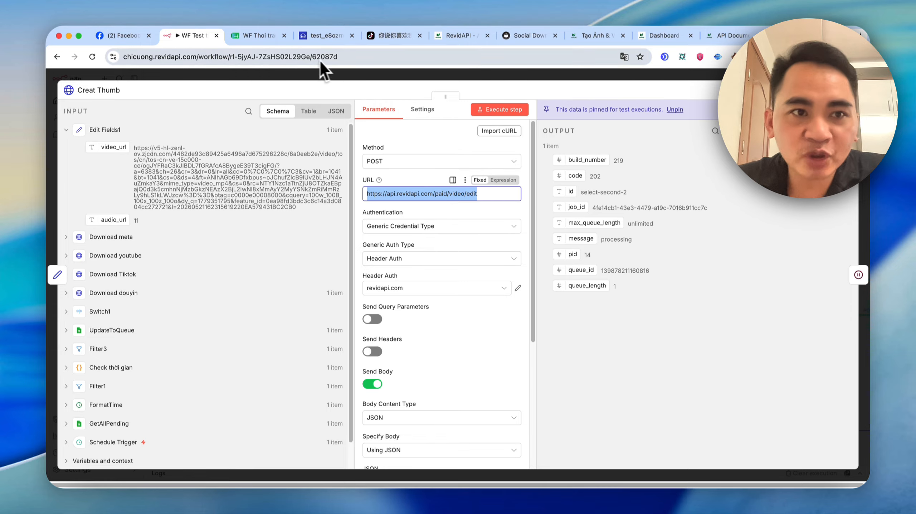
# Switch to the Facebook group's search results for "thư viện" and open the comments of the N8N node library post with the JSON download link
pyautogui.click(123, 35)
pyautogui.scroll(8, 561, 346)
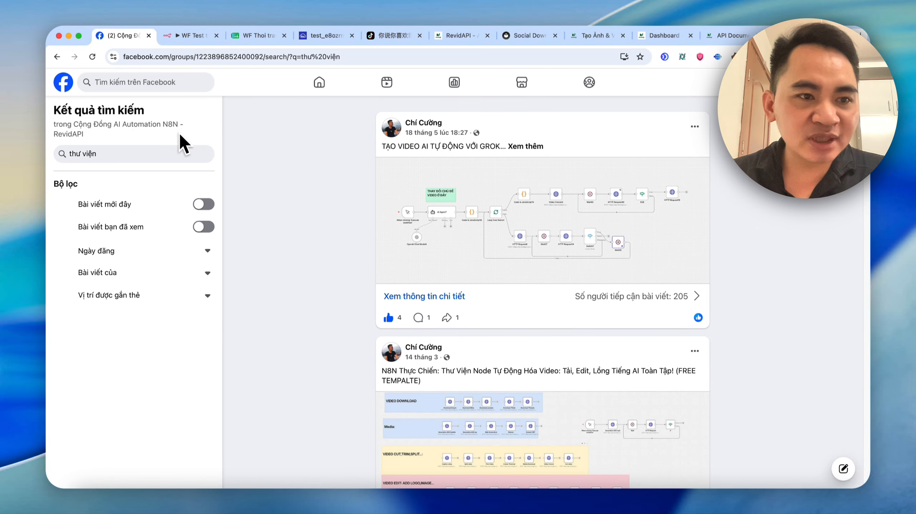
pyautogui.scroll(-10, 485, 228)
pyautogui.scroll(1, 485, 227)
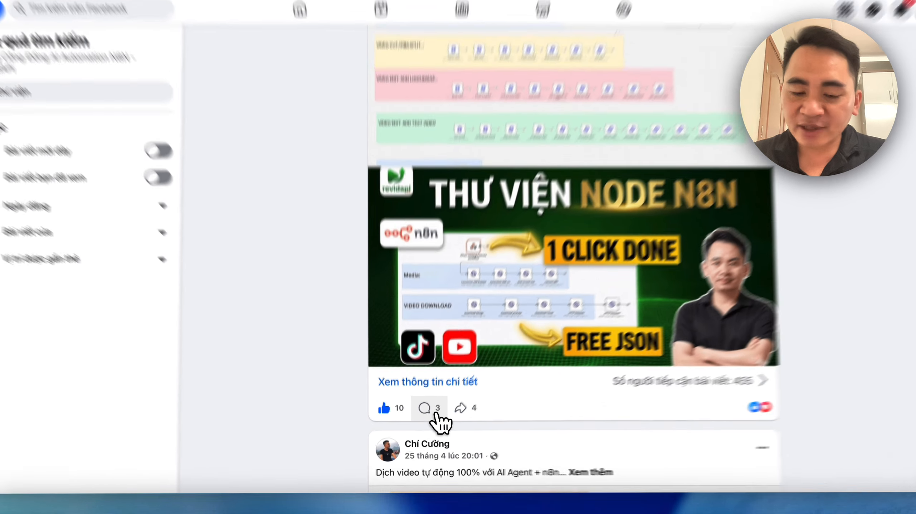
pyautogui.click(421, 418)
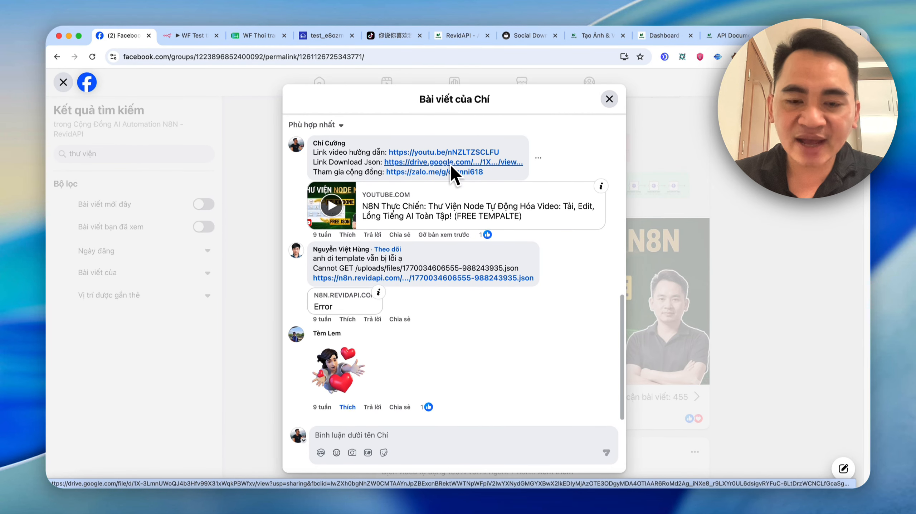
# Return to n8n, open the Library Revidapi workflow and look over its video cutting and editing node groups
pyautogui.click(222, 34)
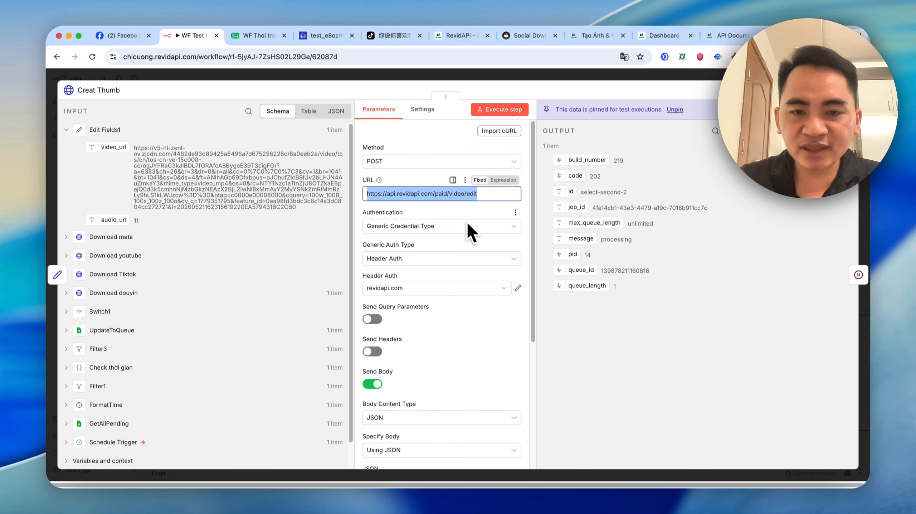
pyautogui.scroll(-5, 462, 251)
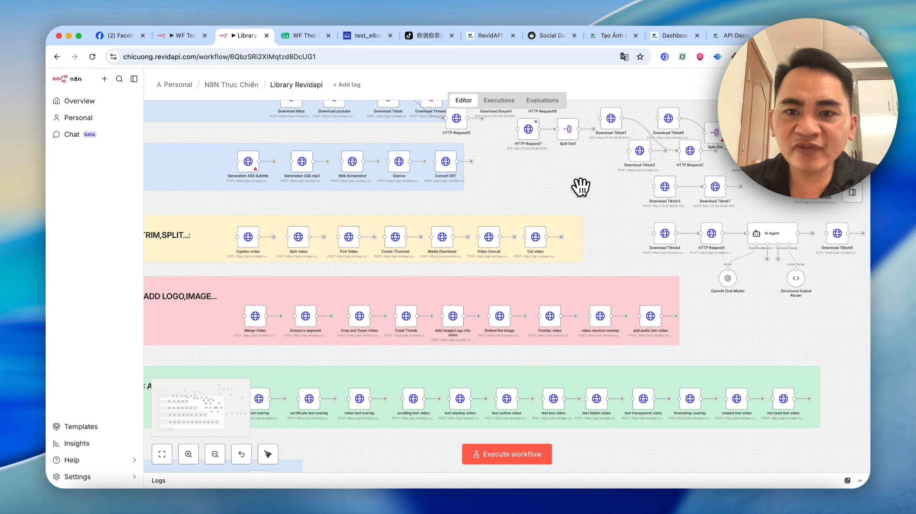
pyautogui.scroll(-3, 590, 185)
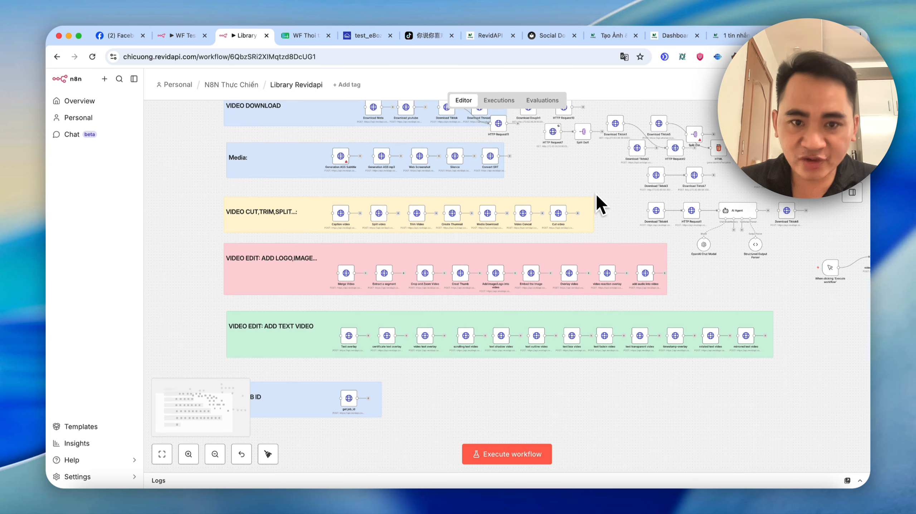
pyautogui.scroll(5, 358, 235)
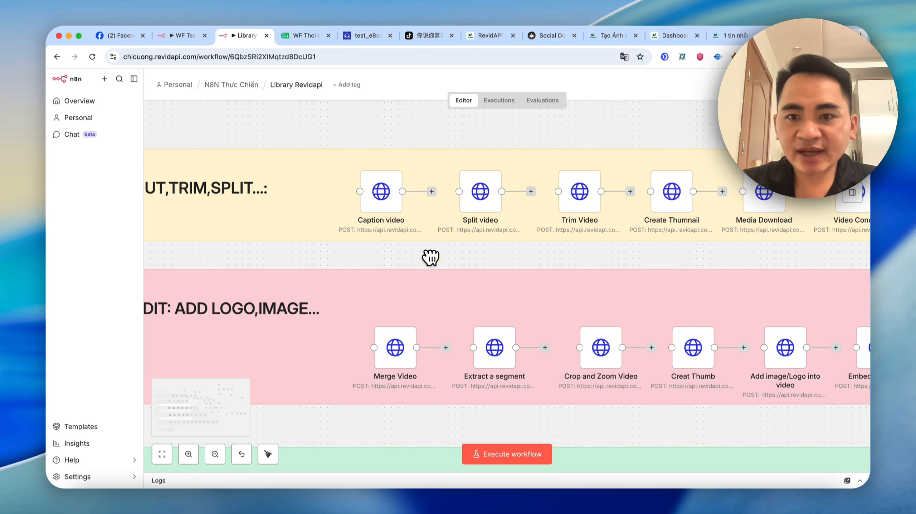
pyautogui.scroll(-4, 431, 257)
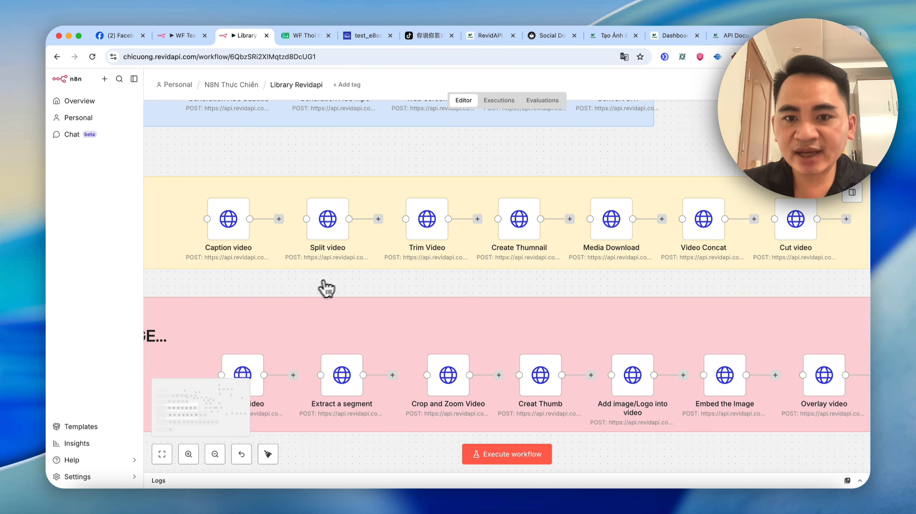
# Open the library's Create Thumnail node and inspect the second value in its JSON body
pyautogui.doubleClick(520, 229)
pyautogui.click(518, 228)
pyautogui.click(546, 298)
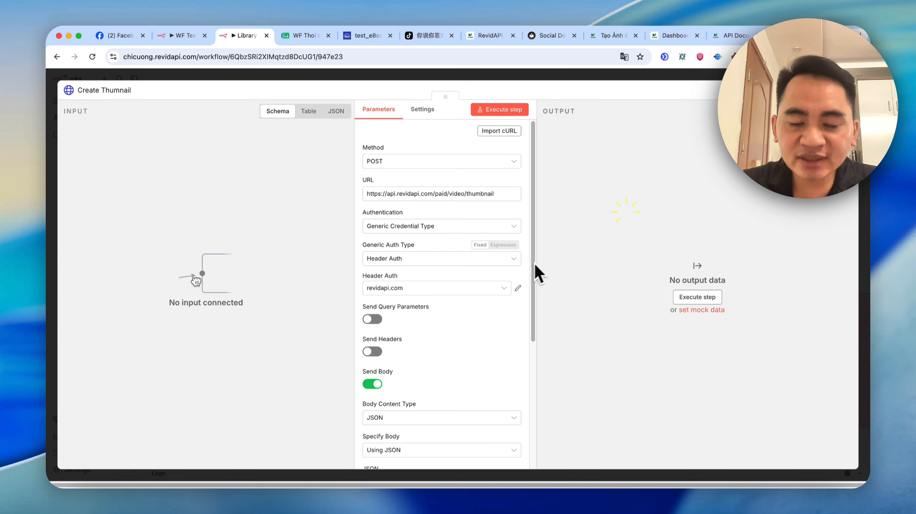
pyautogui.scroll(-5, 497, 303)
pyautogui.doubleClick(441, 316)
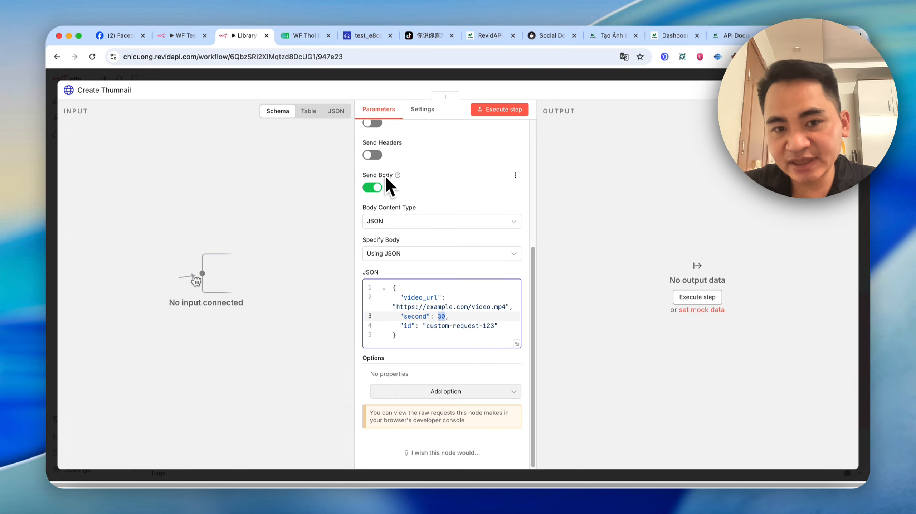
# Back in WF Test thoi trang, review the -ss argument in the Creat Thumb node's expanded JSON body, and close the node
pyautogui.click(185, 37)
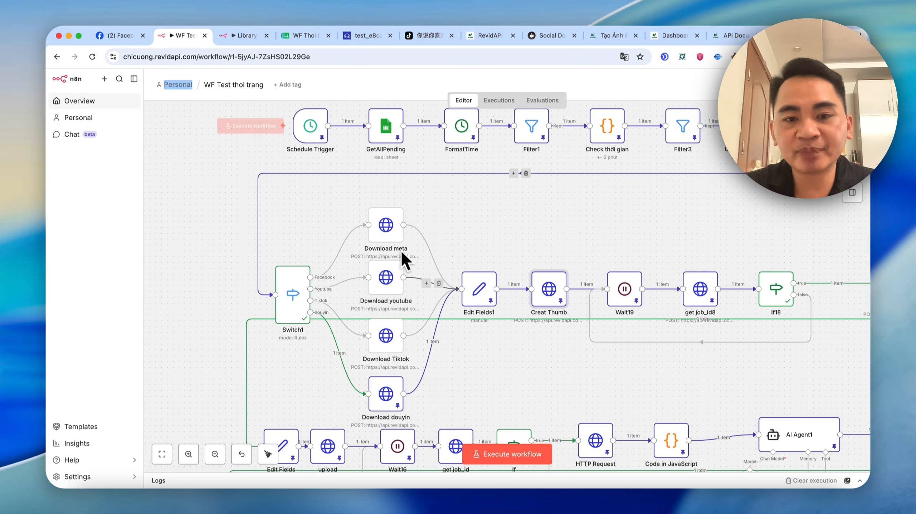
pyautogui.doubleClick(549, 289)
pyautogui.scroll(-5, 518, 331)
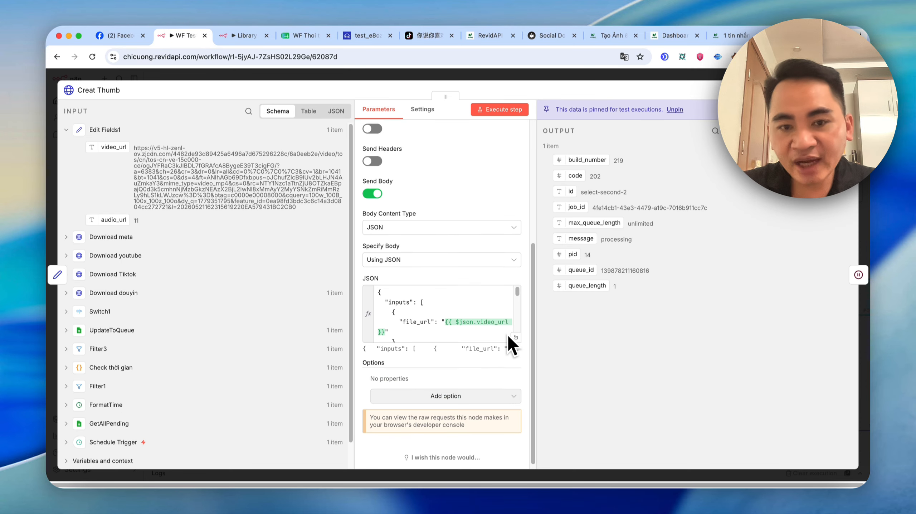
pyautogui.click(517, 343)
pyautogui.moveTo(252, 134); pyautogui.dragTo(384, 362)
pyautogui.click(356, 237)
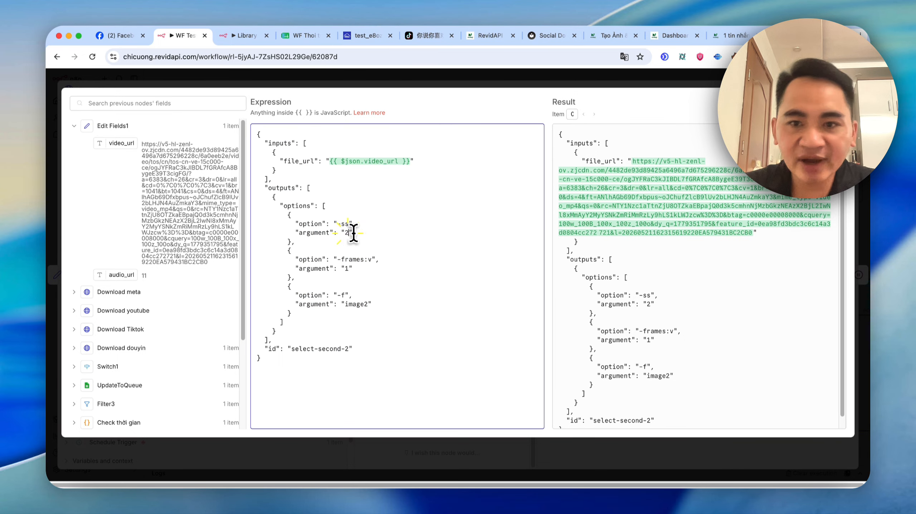
pyautogui.press('Escape')
pyautogui.press('Escape')
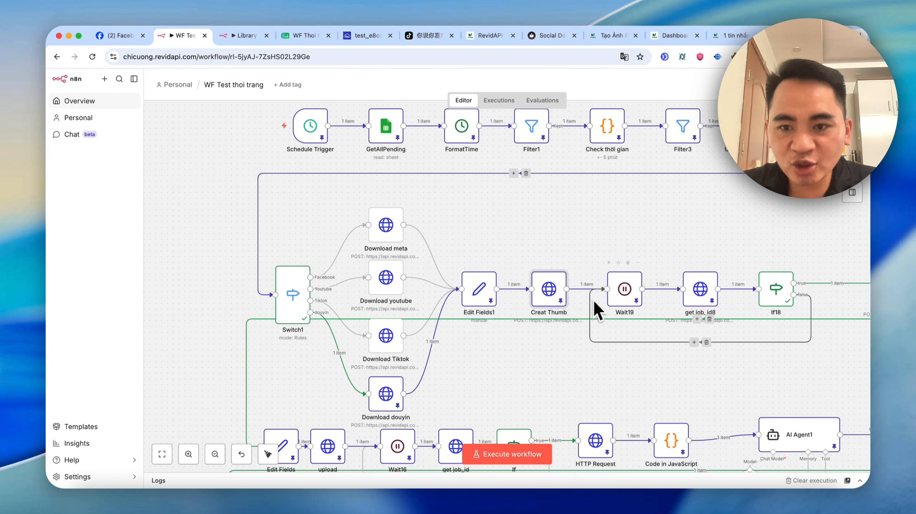
# Open the get job_id8 node and view the thumbnail image from its output's file_url in a new browser tab
pyautogui.doubleClick(698, 295)
pyautogui.scroll(-5, 633, 342)
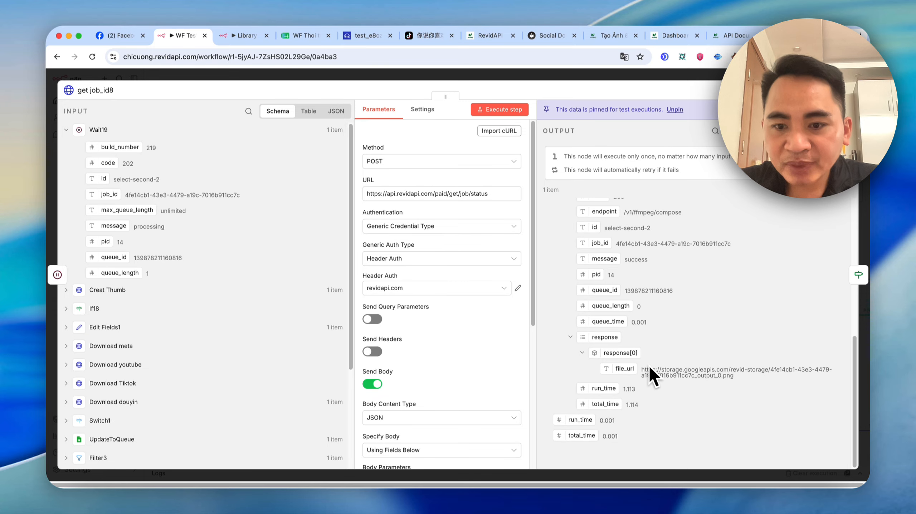
pyautogui.moveTo(644, 367)
pyautogui.mouseDown()
pyautogui.moveTo(732, 394)
pyautogui.moveTo(653, 374)
pyautogui.mouseUp()
pyautogui.click(713, 370)
pyautogui.tripleClick(646, 375)
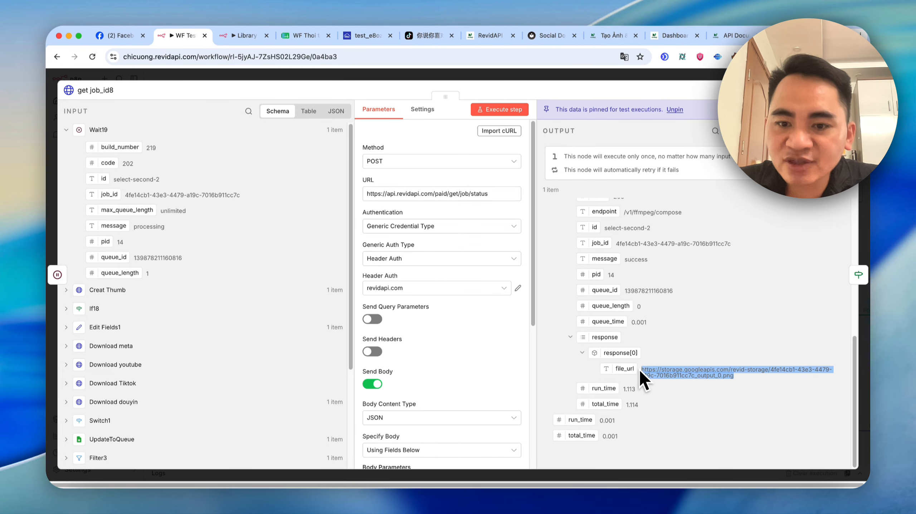
pyautogui.rightClick(641, 375)
pyautogui.click(705, 396)
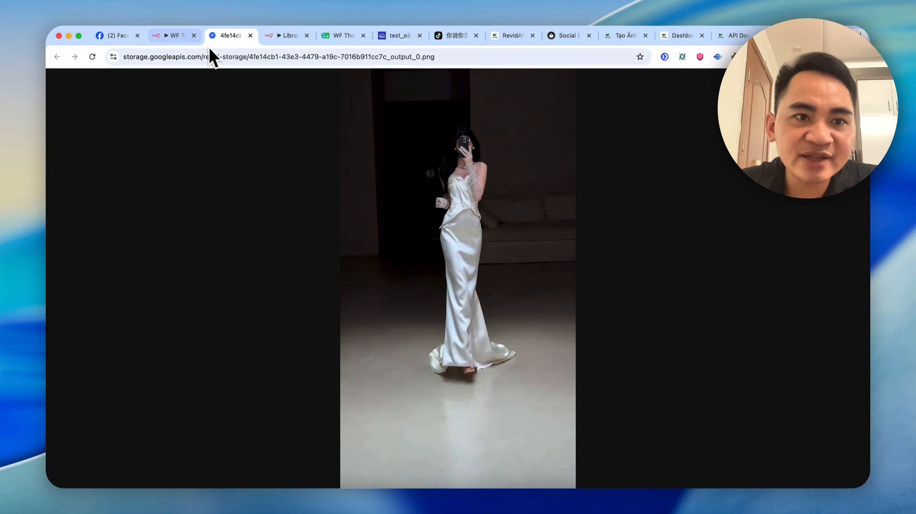
# Back in the get job_id8 node, check the job_id body parameter's expression against the Creat Thumb node's output fields
pyautogui.click(171, 36)
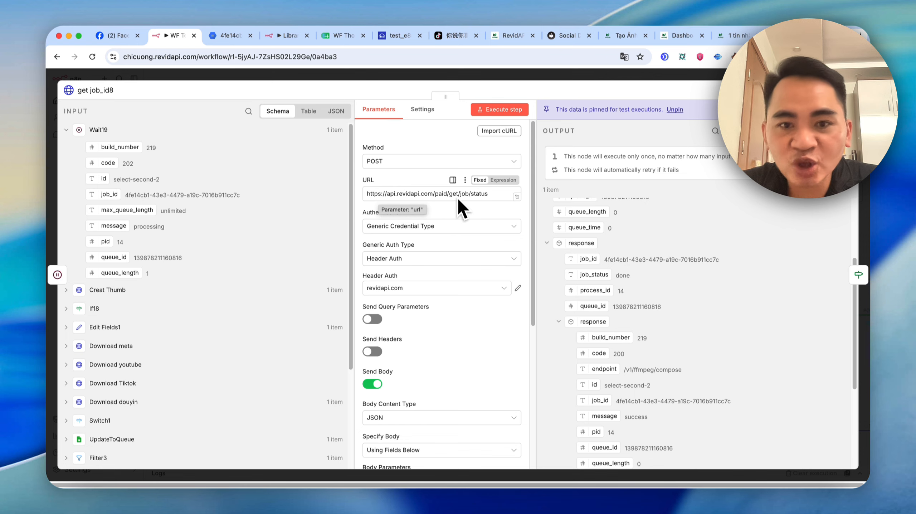
pyautogui.scroll(-5, 493, 201)
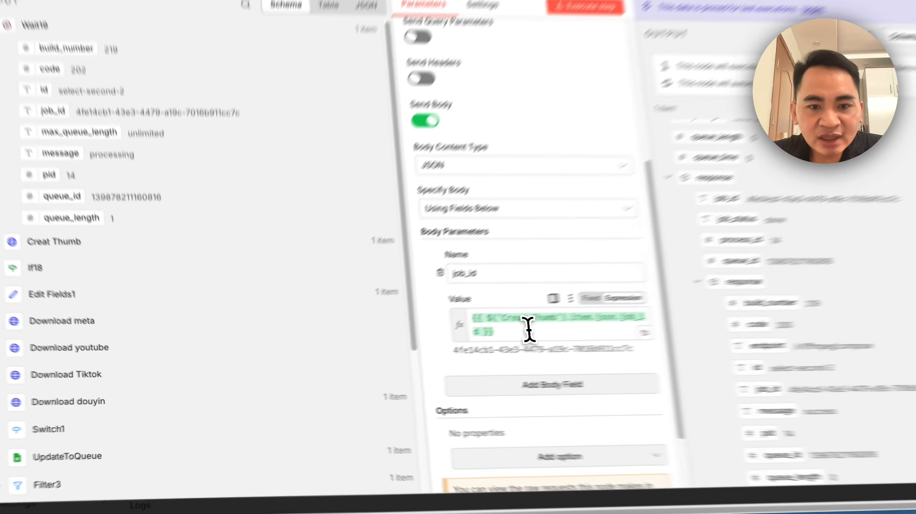
pyautogui.moveTo(434, 351); pyautogui.dragTo(384, 344)
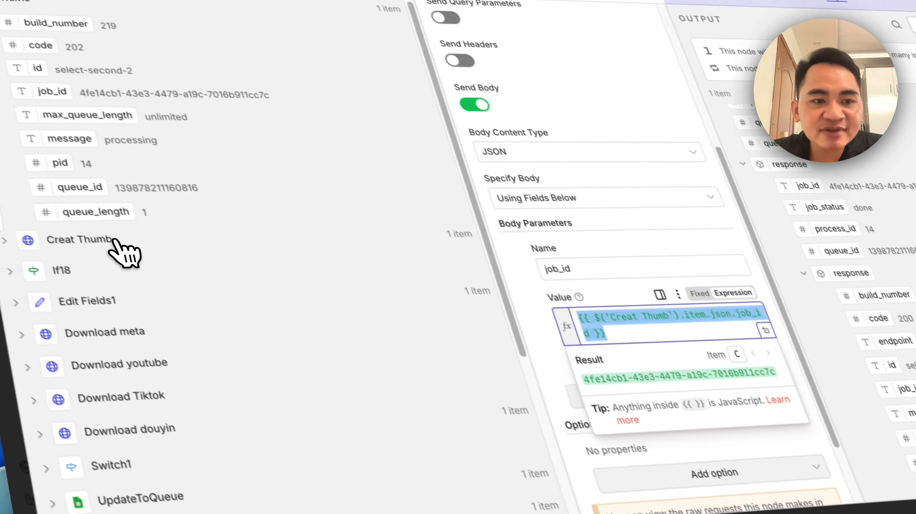
pyautogui.click(18, 218)
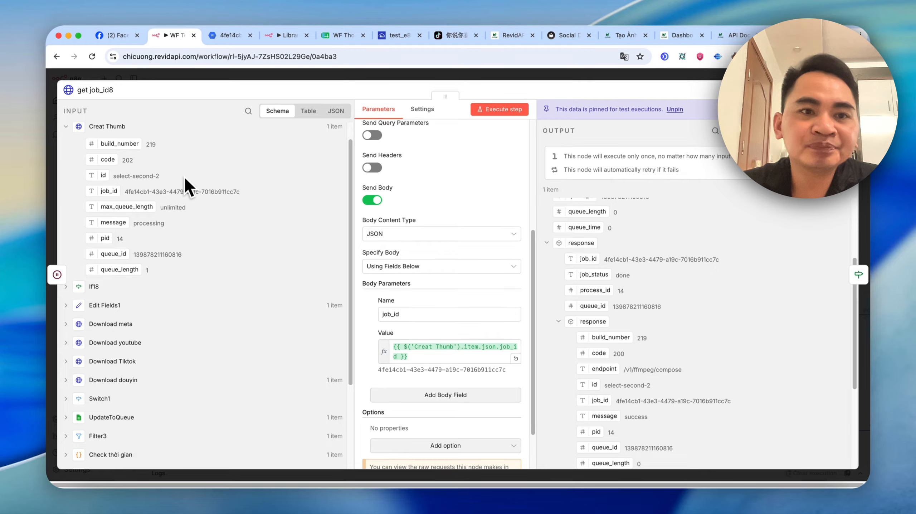
# View the extracted thumbnail image in its browser tab and return to the WF Test thoi trang canvas beside HTTP Request2
pyautogui.click(233, 32)
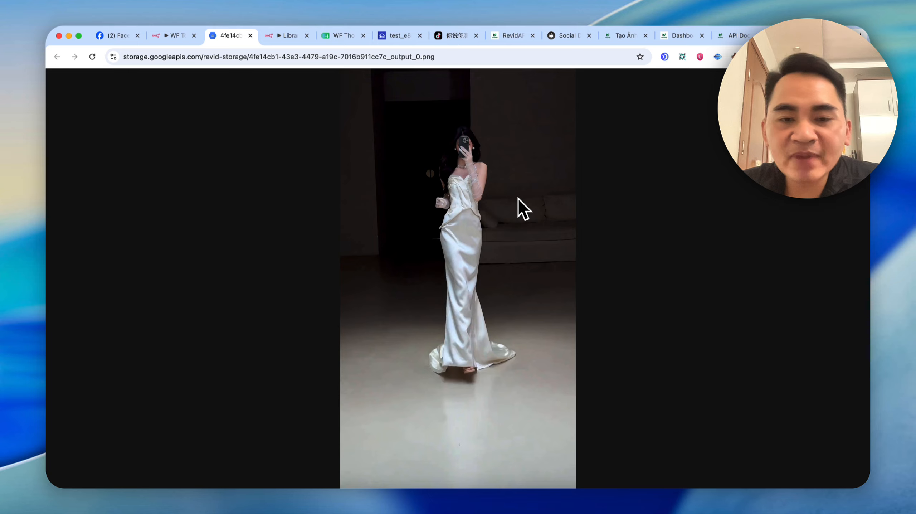
pyautogui.hotkey('ctrl', 'shift', 'Tab')
pyautogui.hscroll(10, 311, 249)
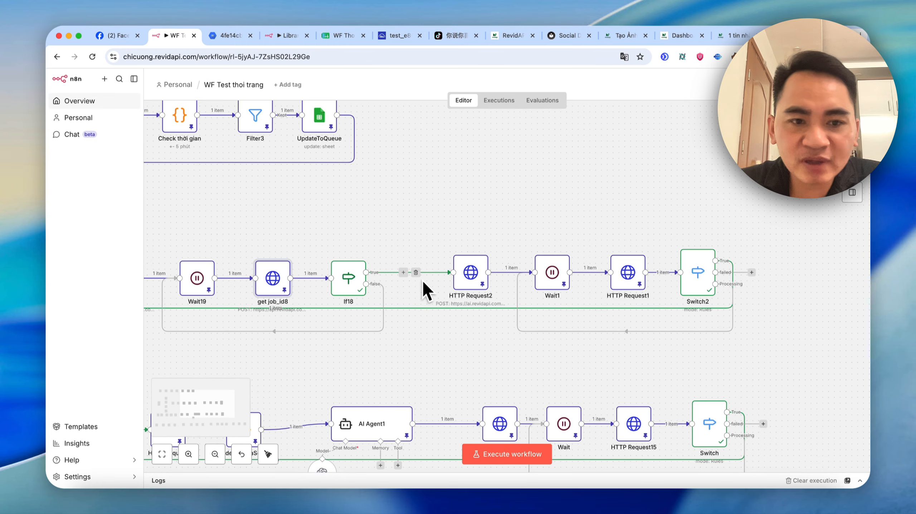
# Open the HTTP Request2 node and review the prompt and first img_url expression in its expanded JSON body
pyautogui.doubleClick(467, 276)
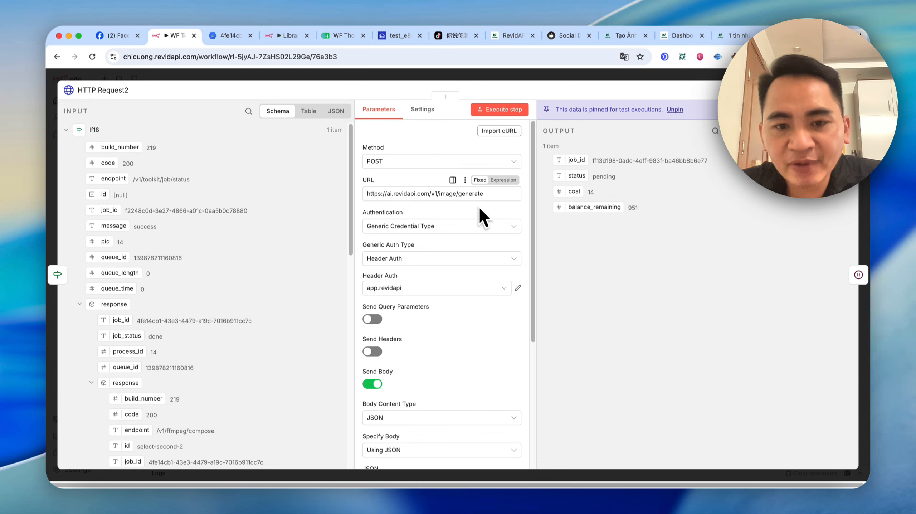
pyautogui.scroll(-8, 479, 207)
pyautogui.click(518, 337)
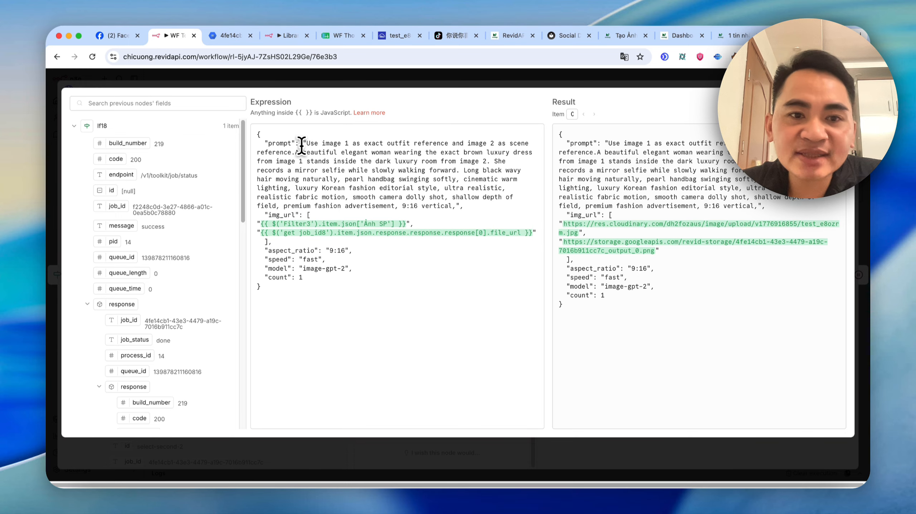
pyautogui.moveTo(304, 144); pyautogui.dragTo(455, 207)
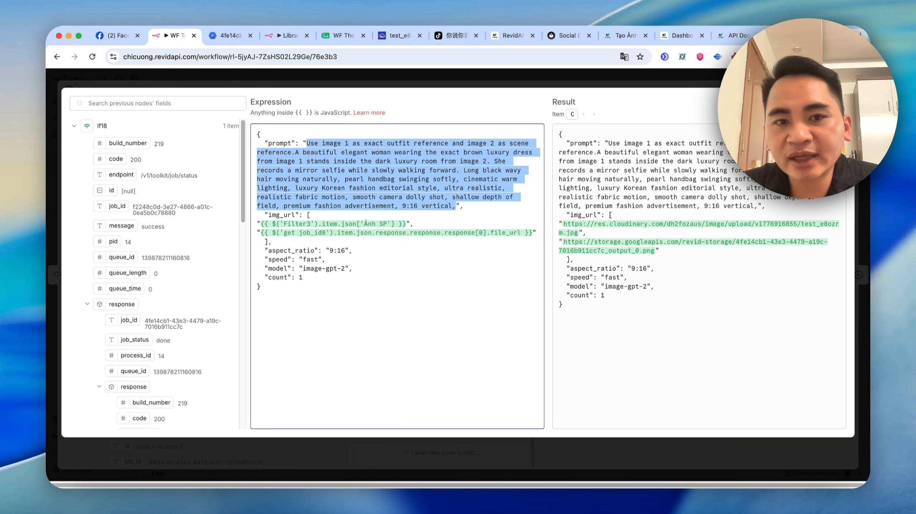
pyautogui.doubleClick(329, 223)
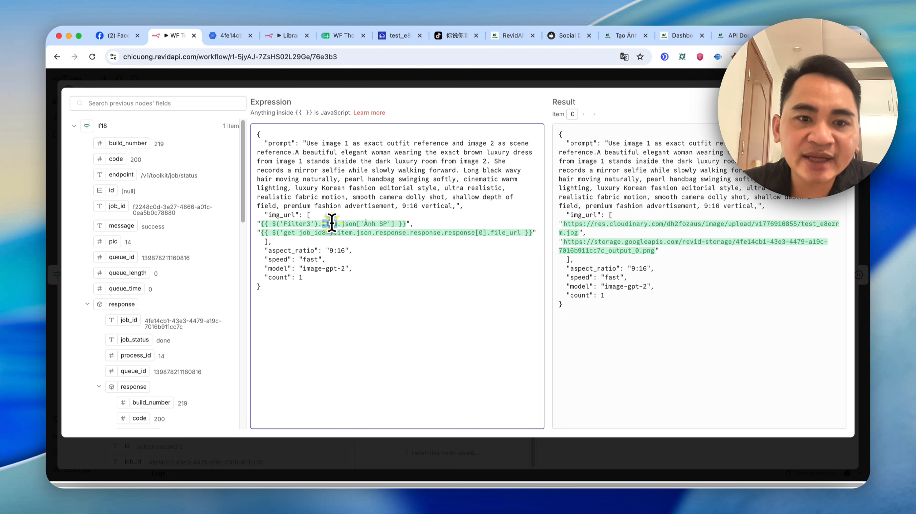
# View the product image and its source link in the sheet's Ảnh SP column, and return to HTTP Request2's JSON body
pyautogui.click(399, 36)
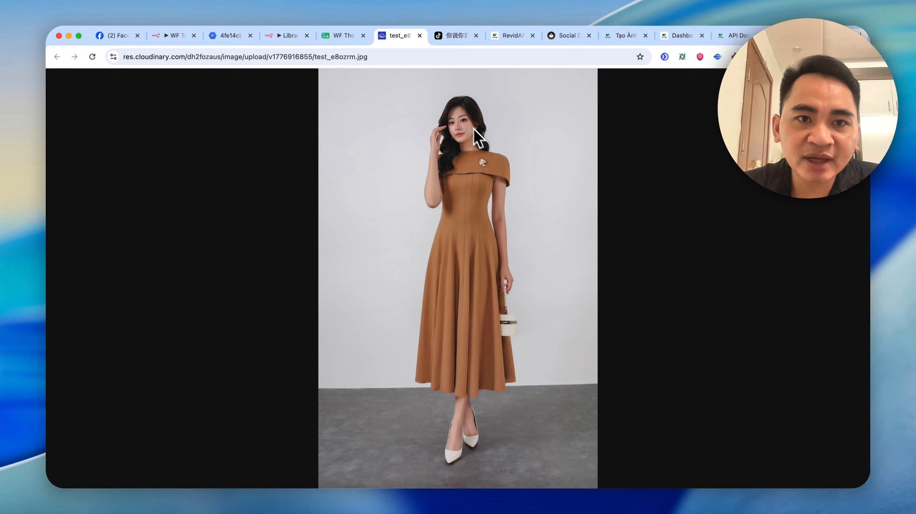
pyautogui.click(336, 35)
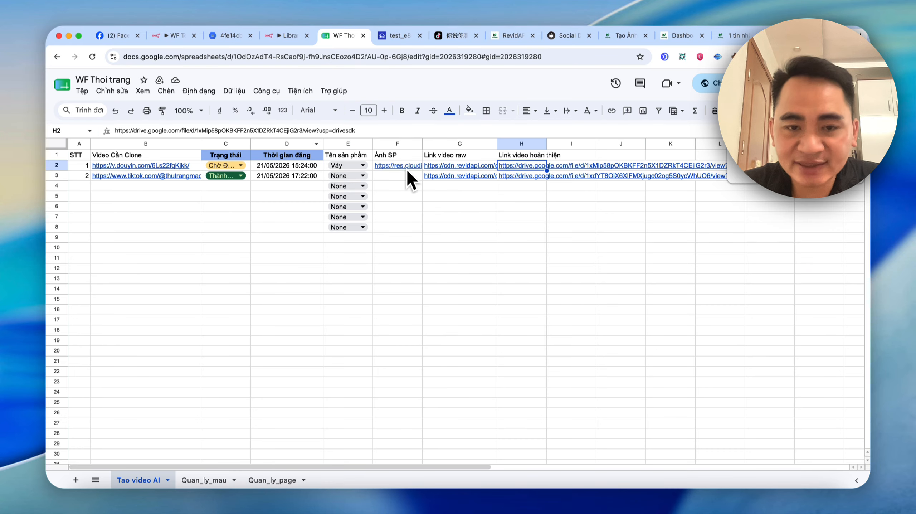
pyautogui.moveTo(406, 168)
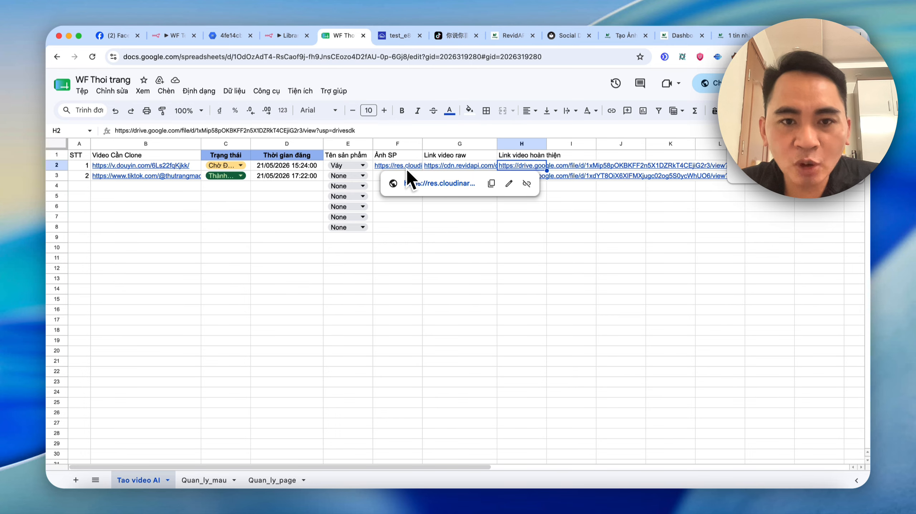
pyautogui.click(174, 36)
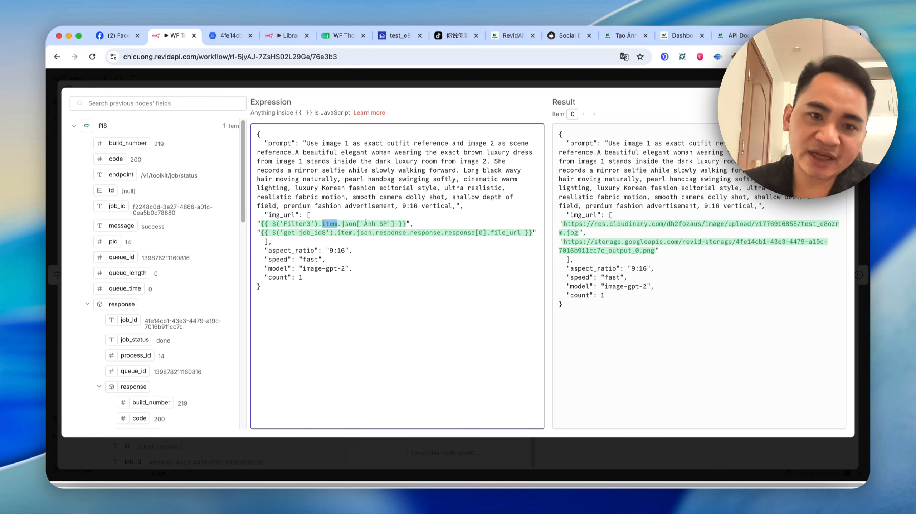
# Compare the product image with the extracted thumbnail frame, and return to HTTP Request2's expanded JSON body
pyautogui.click(405, 39)
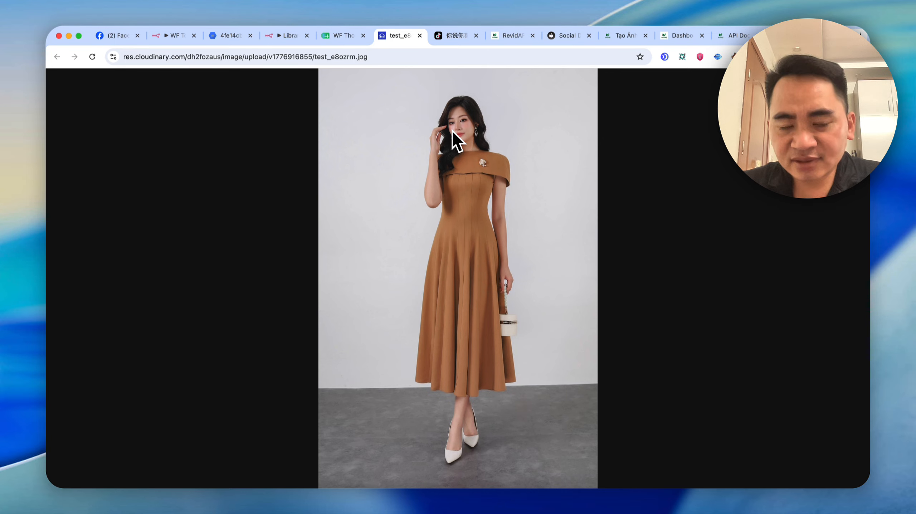
pyautogui.click(222, 36)
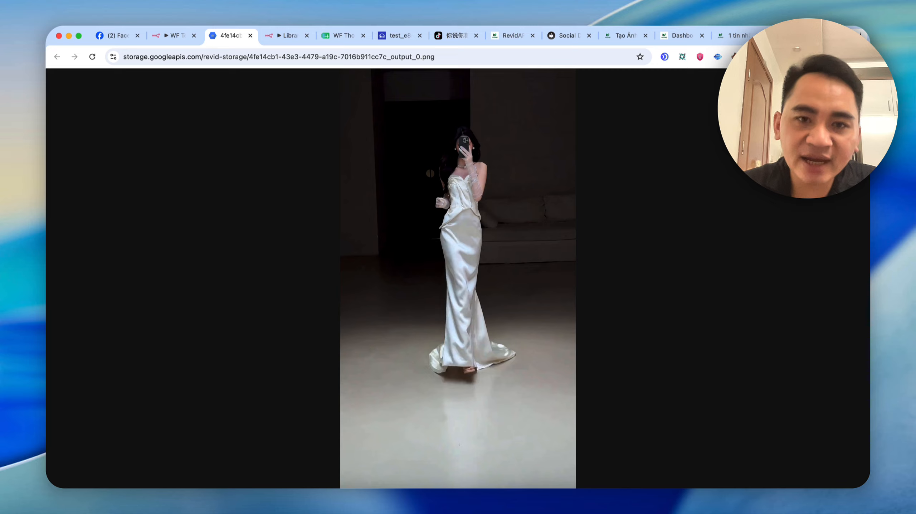
pyautogui.click(172, 36)
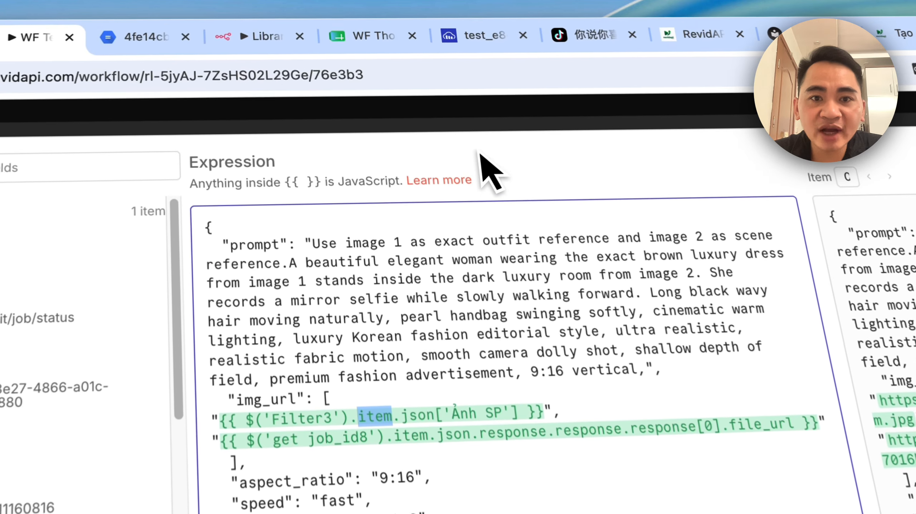
# Close the expanded JSON editor and highlight the image generation endpoint URL in the HTTP Request2 node
pyautogui.click(421, 79)
pyautogui.scroll(5, 679, 329)
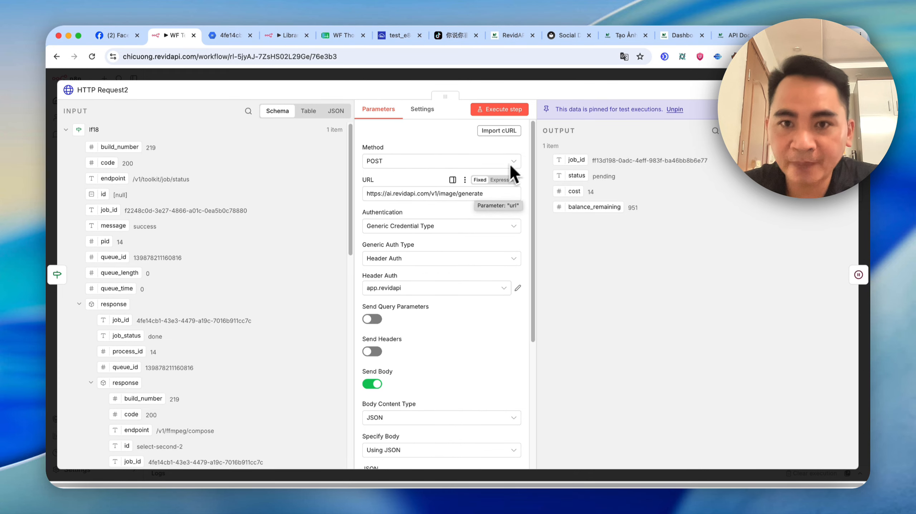
pyautogui.click(497, 196)
pyautogui.moveTo(497, 196); pyautogui.dragTo(373, 192)
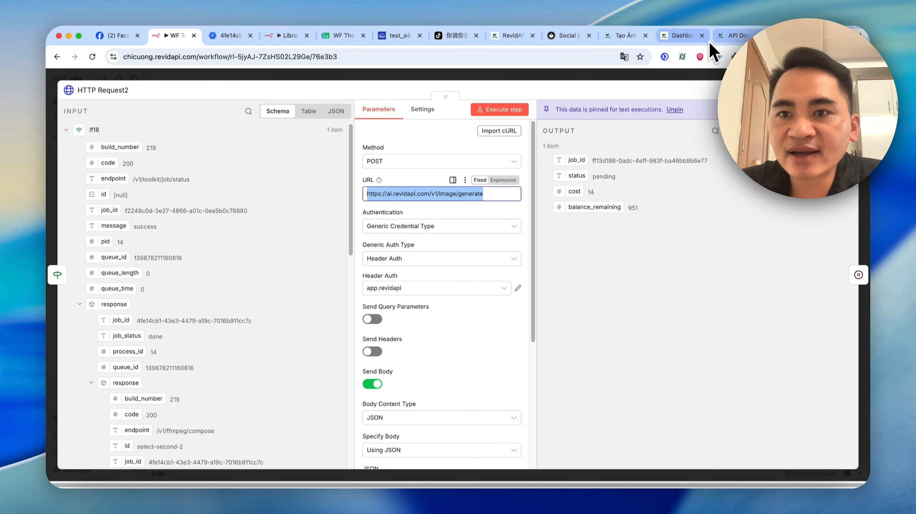
# In the RevidAPI docs, expand the POST /image/generate endpoint and show the parameters for the GPT Image 2 model
pyautogui.click(732, 36)
pyautogui.scroll(5, 403, 122)
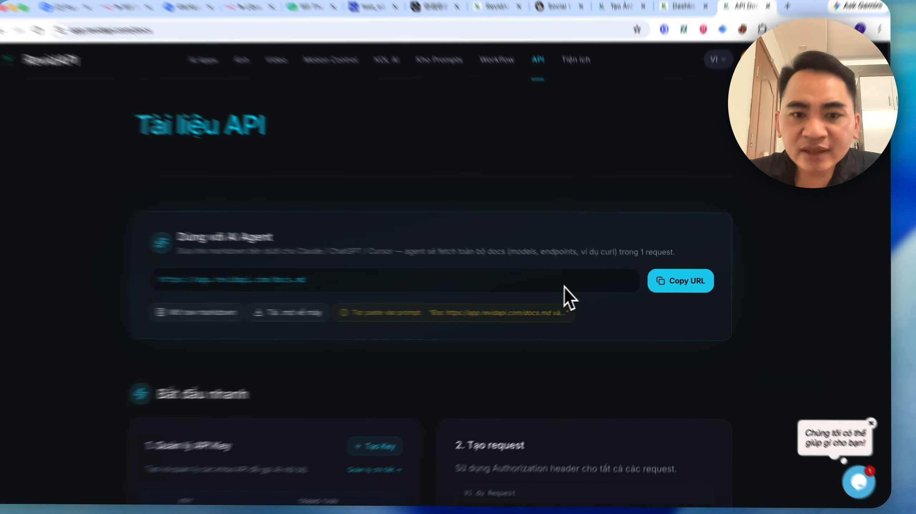
pyautogui.scroll(-8, 518, 243)
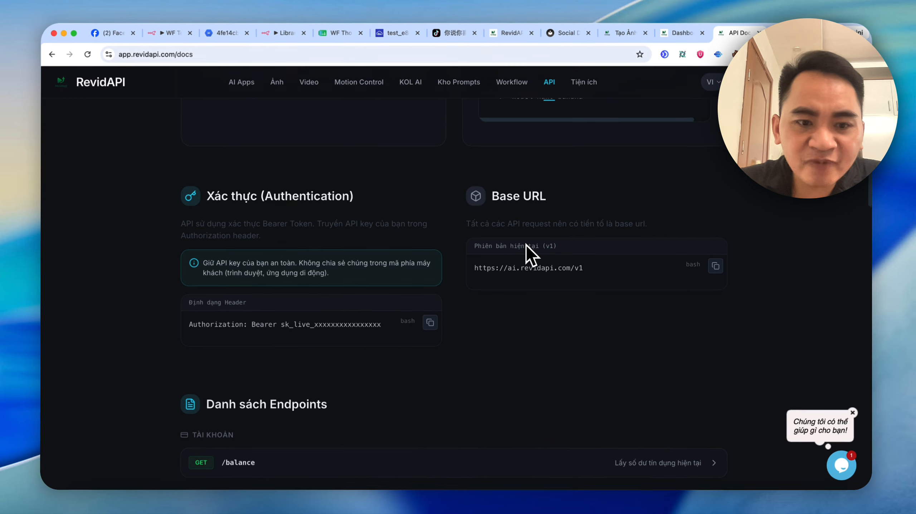
pyautogui.scroll(-8, 527, 245)
pyautogui.click(435, 305)
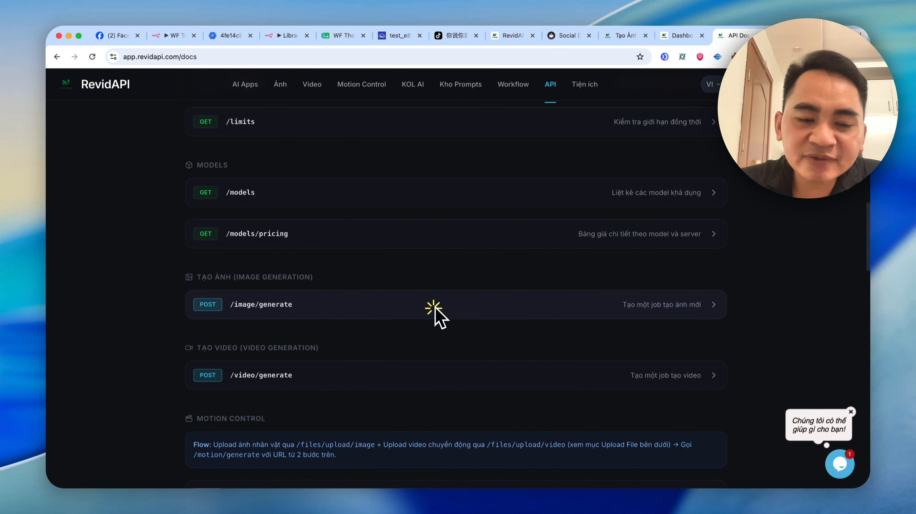
pyautogui.scroll(-3, 453, 309)
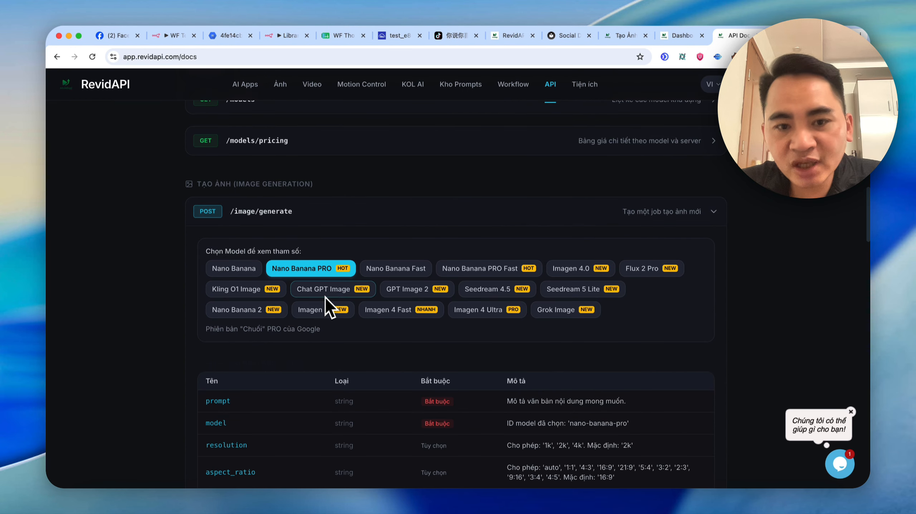
pyautogui.click(396, 291)
pyautogui.scroll(-1, 396, 289)
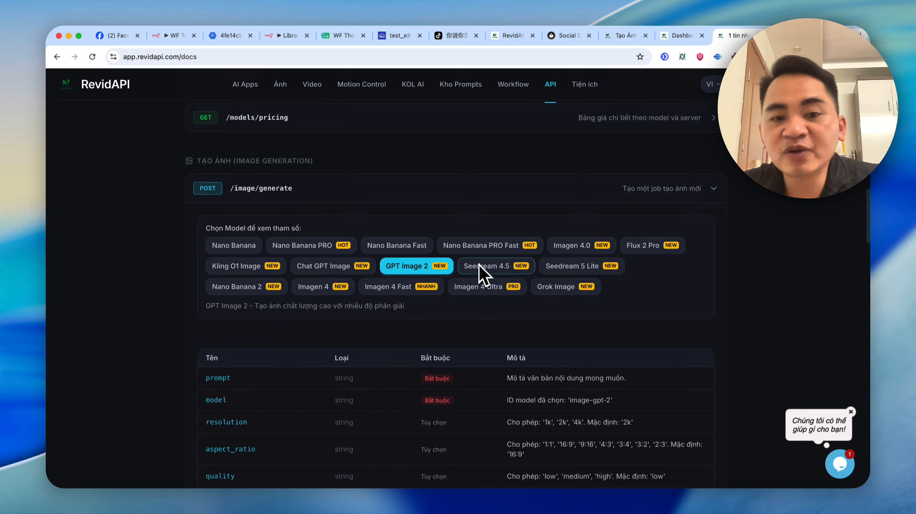
# Review GPT Image 2's remaining parameters, copy its example curl request, and return to the start of the API docs
pyautogui.scroll(-8, 482, 275)
pyautogui.scroll(-5, 478, 263)
pyautogui.click(703, 248)
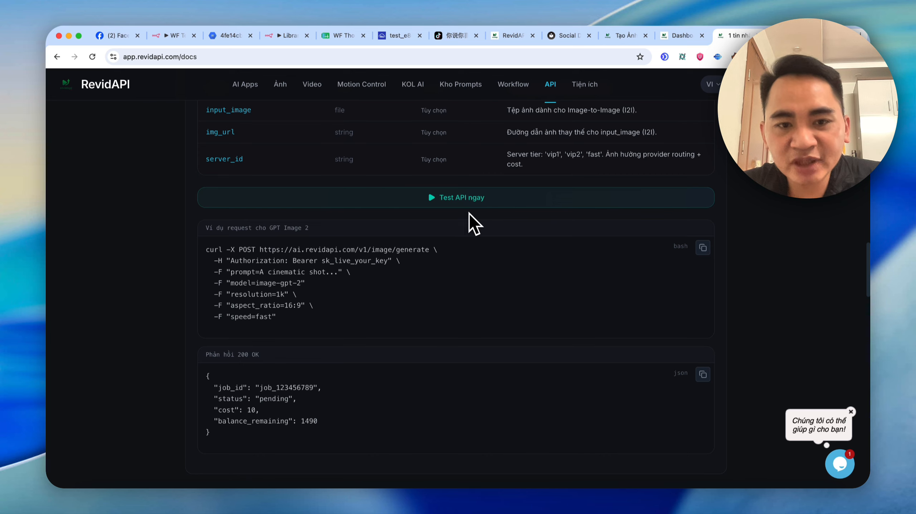
pyautogui.scroll(15, 423, 286)
pyautogui.scroll(10, 424, 282)
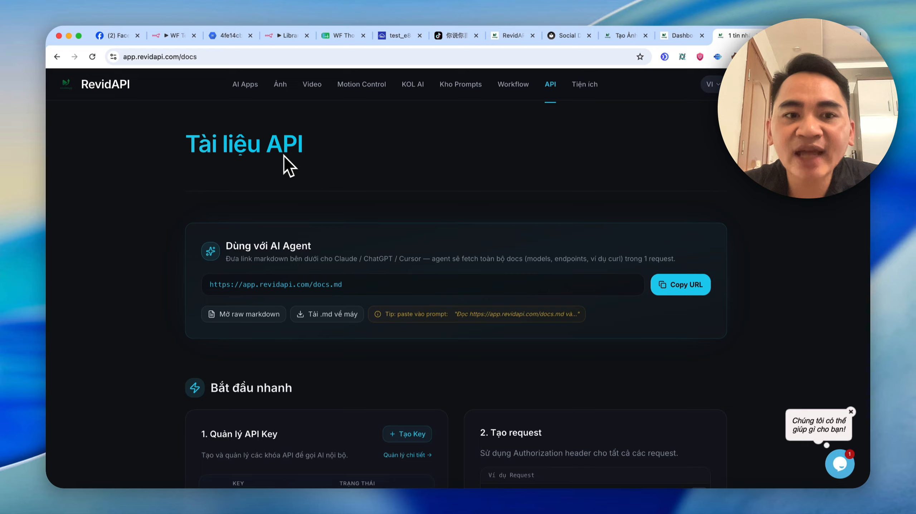
# Back in HTTP Request2, inspect the output's job_id and the full expanded JSON body, and close the node
pyautogui.click(173, 35)
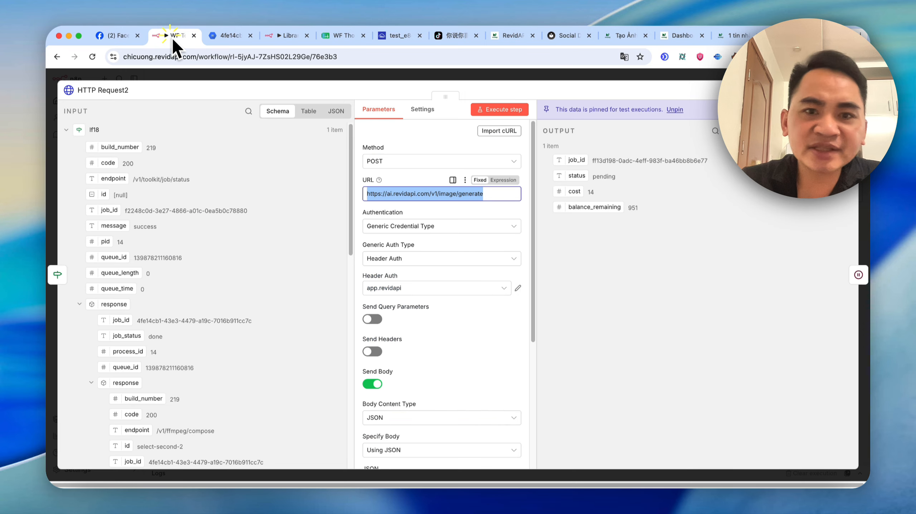
pyautogui.scroll(-5, 448, 318)
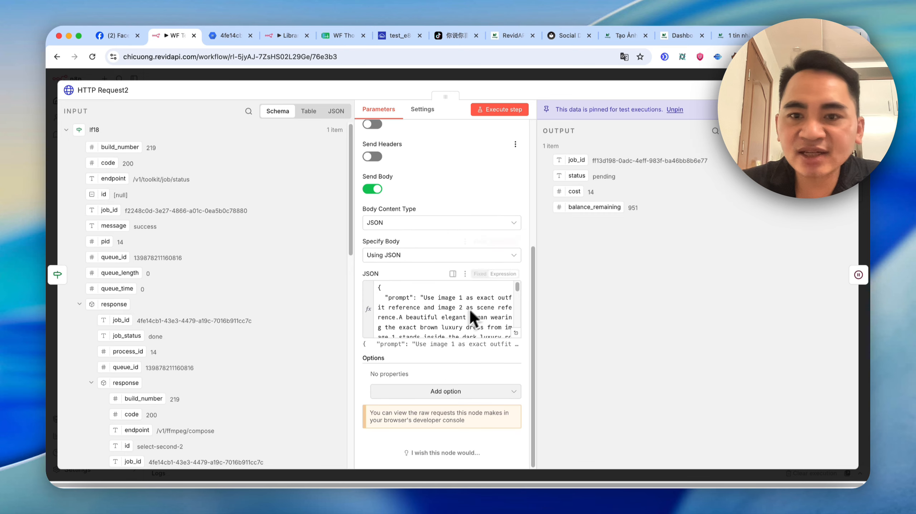
pyautogui.moveTo(591, 158); pyautogui.dragTo(680, 159)
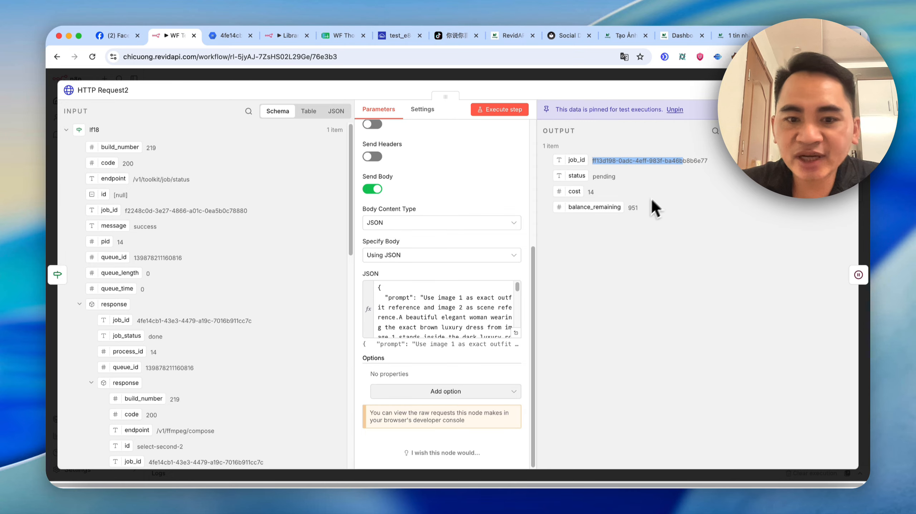
pyautogui.click(516, 332)
pyautogui.click(256, 133)
pyautogui.press('super+a')
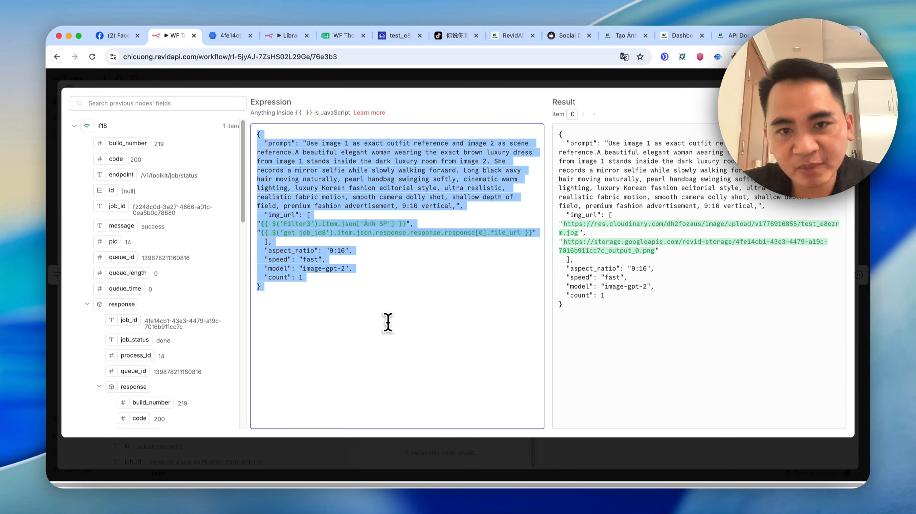
pyautogui.press('Escape')
pyautogui.press('Escape')
# Check the Wait1 node's time interval settings, and open the result image from HTTP Request1's output in a new browser tab
pyautogui.doubleClick(552, 272)
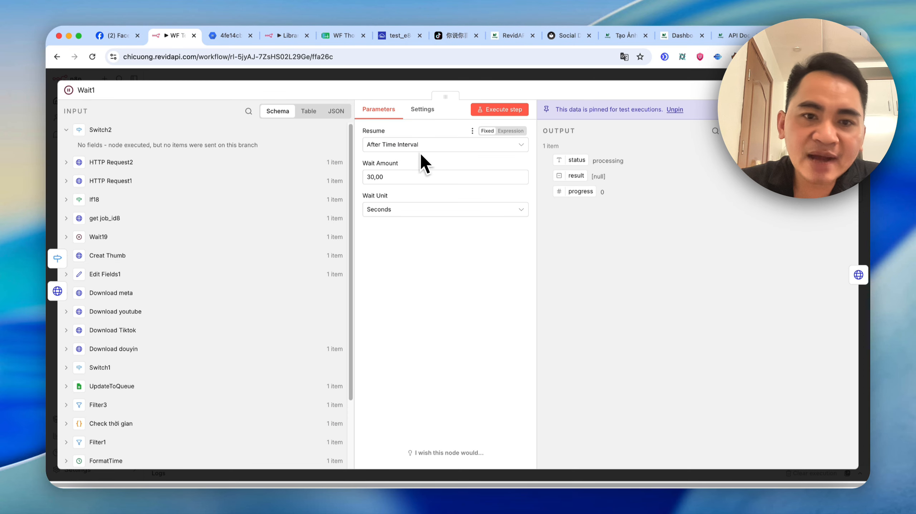
pyautogui.press('Escape')
pyautogui.doubleClick(634, 279)
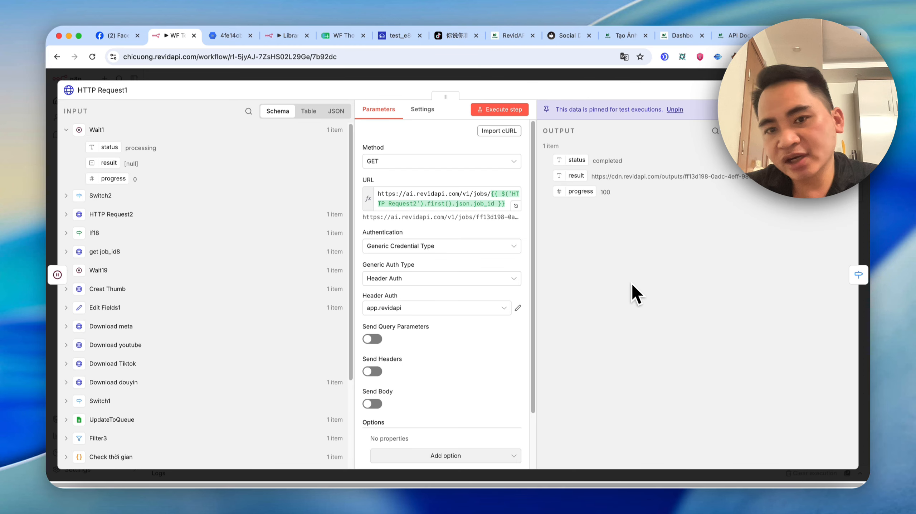
pyautogui.rightClick(617, 178)
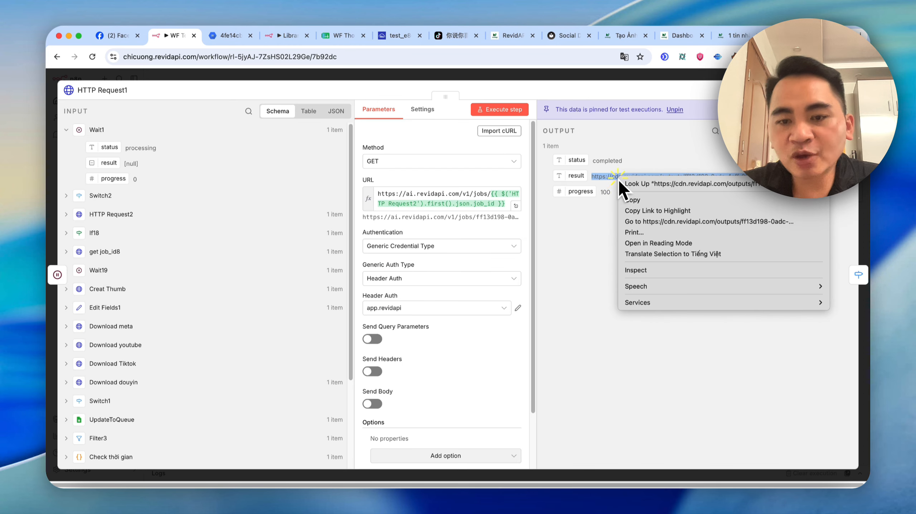
pyautogui.click(660, 223)
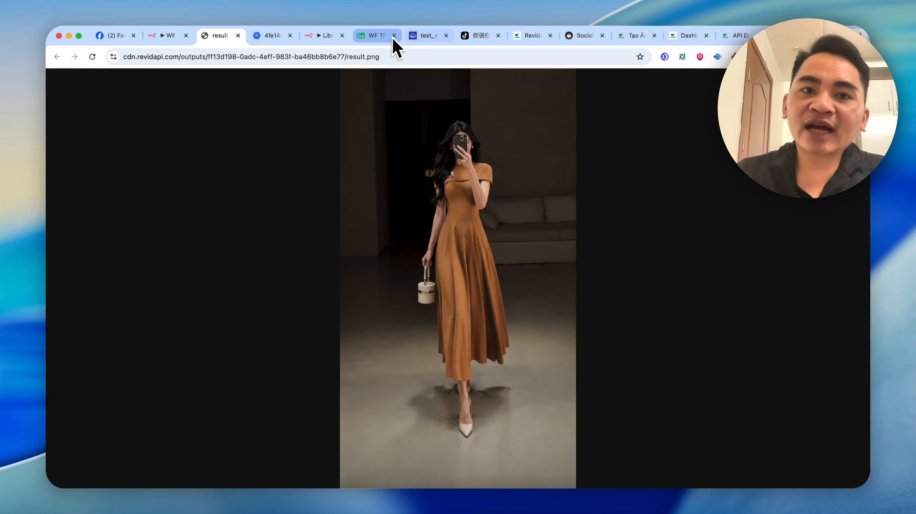
# Compare the product image and the extracted thumbnail frame with the generated result image across their browser tabs
pyautogui.click(431, 38)
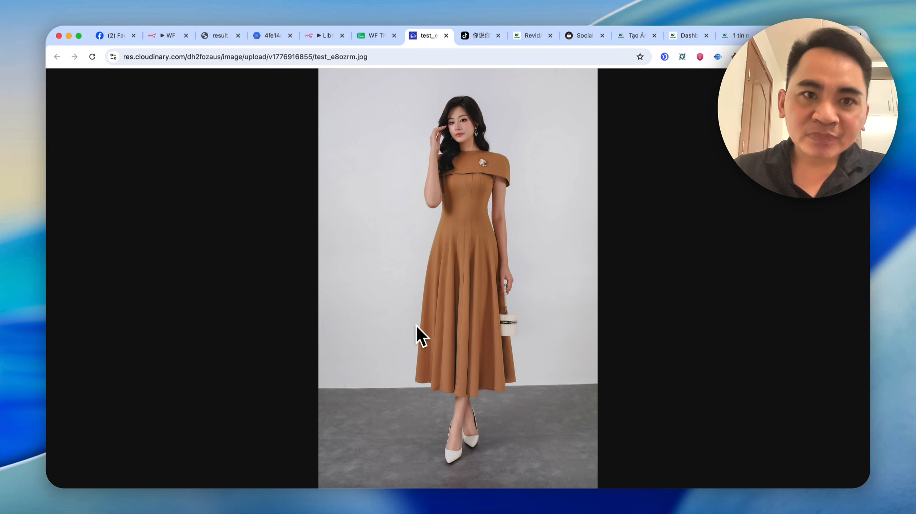
pyautogui.click(259, 37)
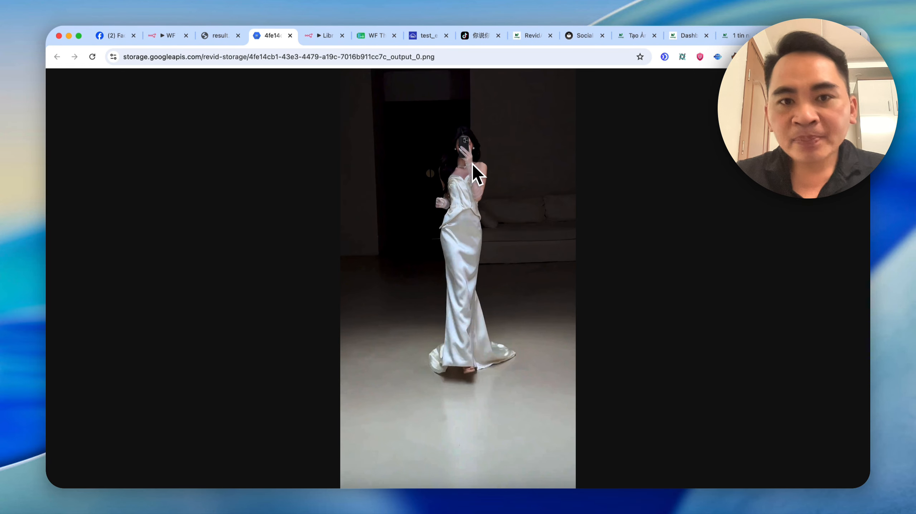
pyautogui.click(432, 37)
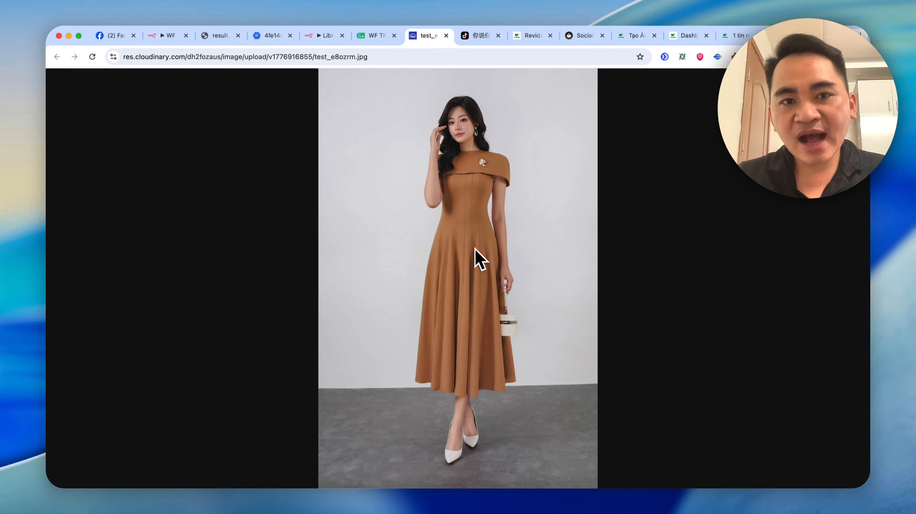
pyautogui.click(277, 37)
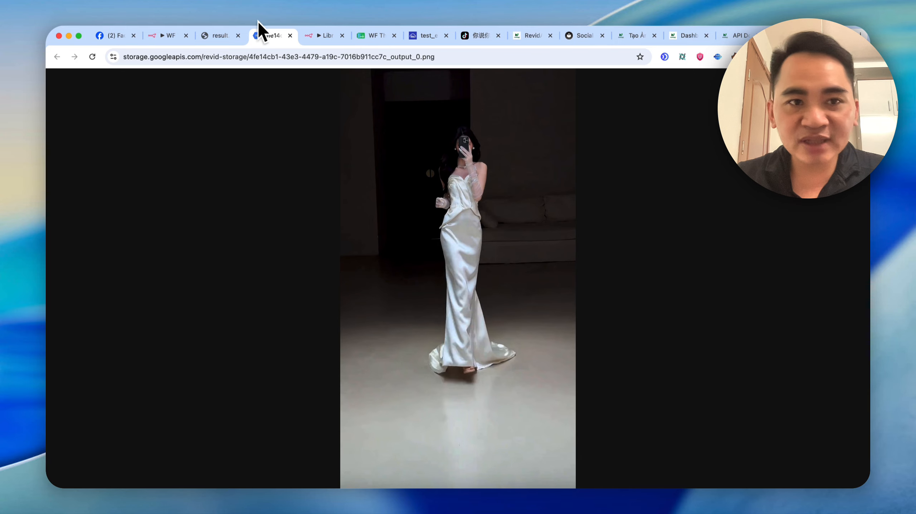
pyautogui.click(229, 36)
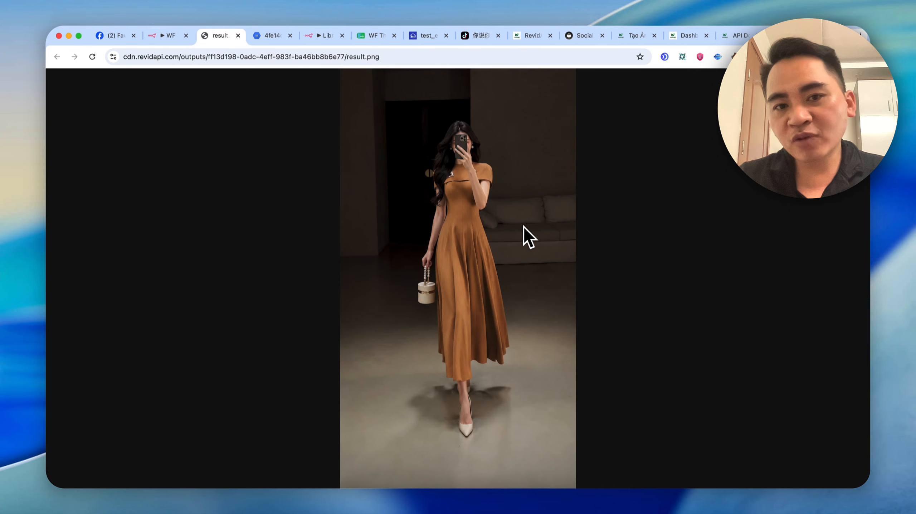
# Switch between the extracted thumbnail frame and the generated result image to compare their pose and background
pyautogui.click(324, 36)
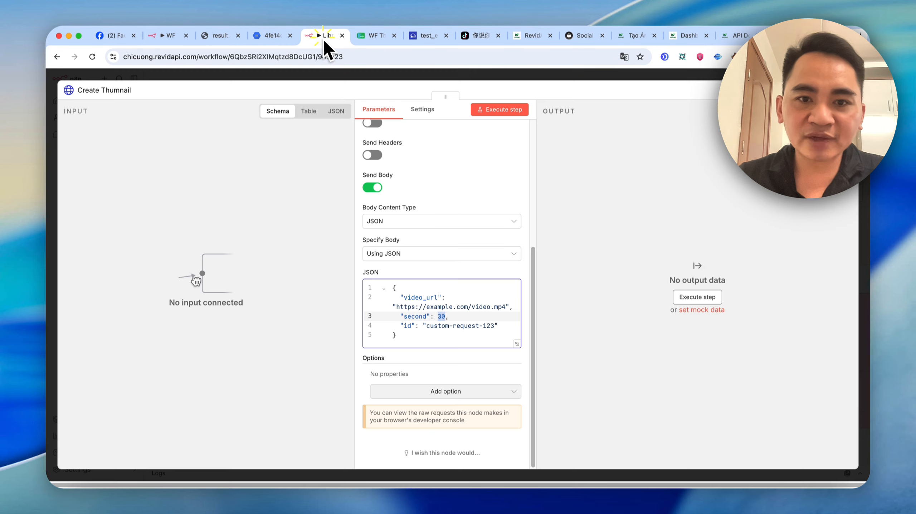
pyautogui.click(365, 36)
pyautogui.click(275, 36)
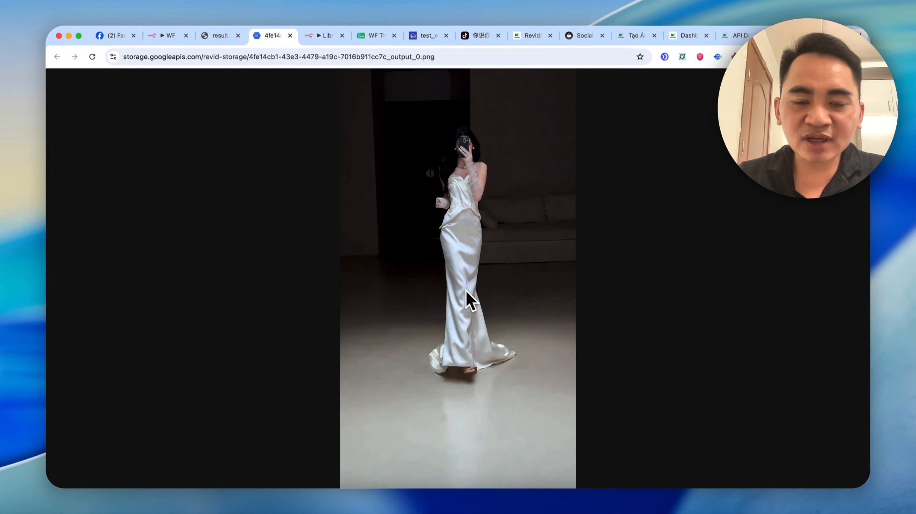
pyautogui.click(219, 35)
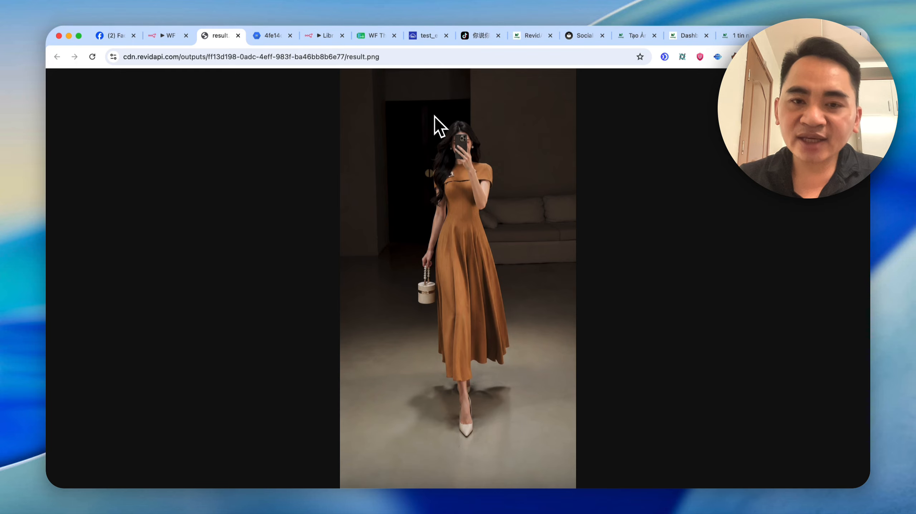
pyautogui.click(326, 35)
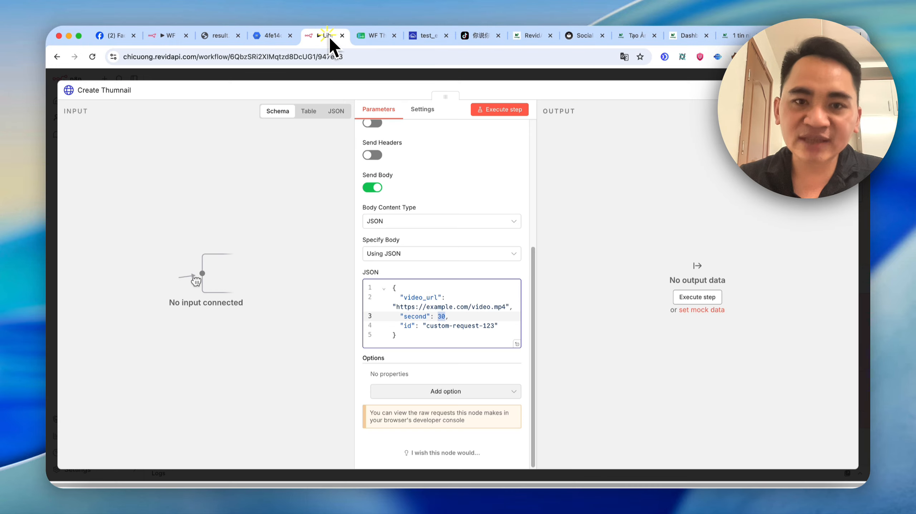
pyautogui.click(275, 36)
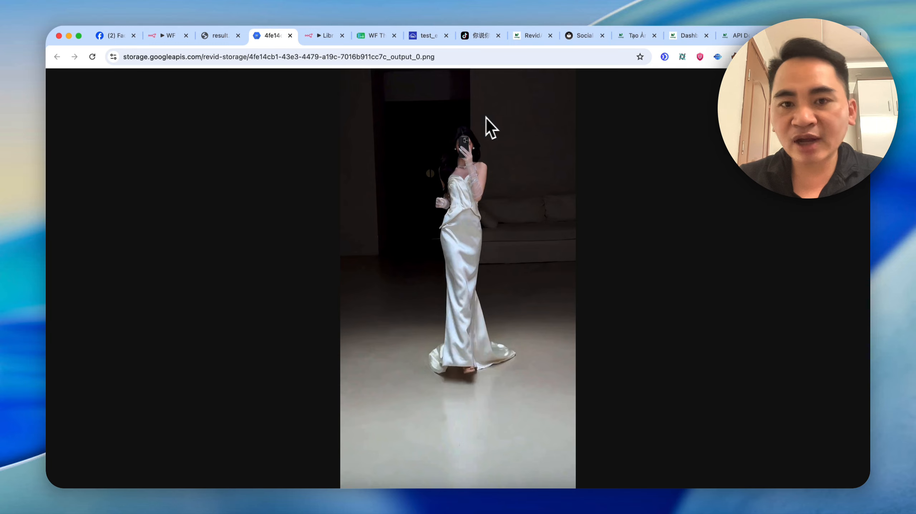
pyautogui.click(220, 37)
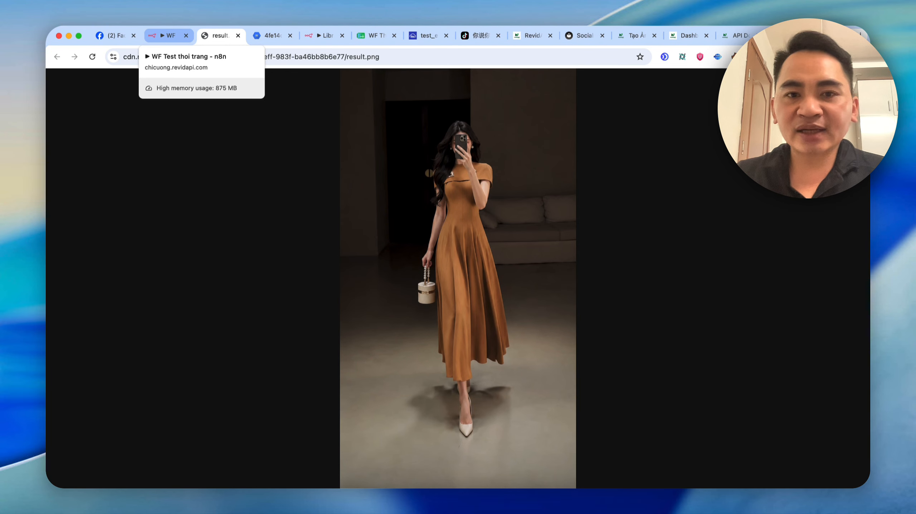
# Return to the WF Test thoi trang workflow, review the upload node's request settings and output, and close it
pyautogui.click(169, 35)
pyautogui.scroll(5, 615, 147)
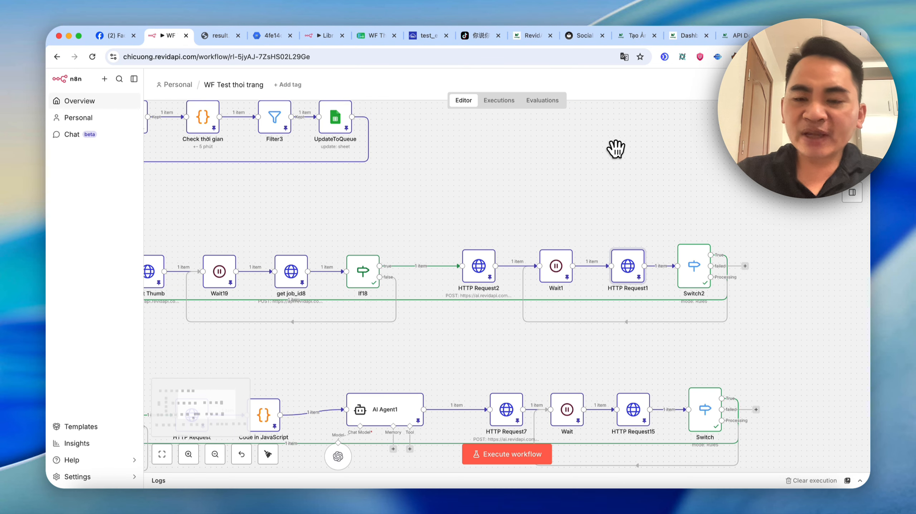
pyautogui.scroll(5, 377, 238)
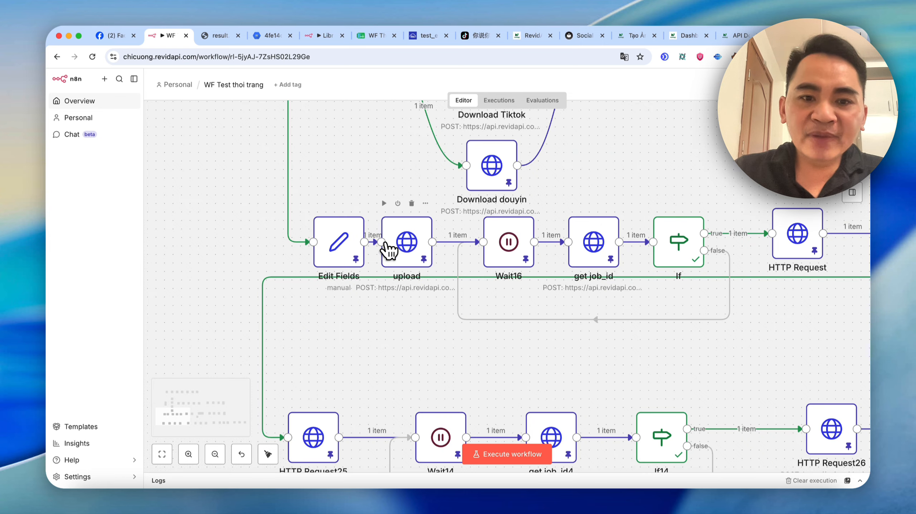
pyautogui.doubleClick(408, 253)
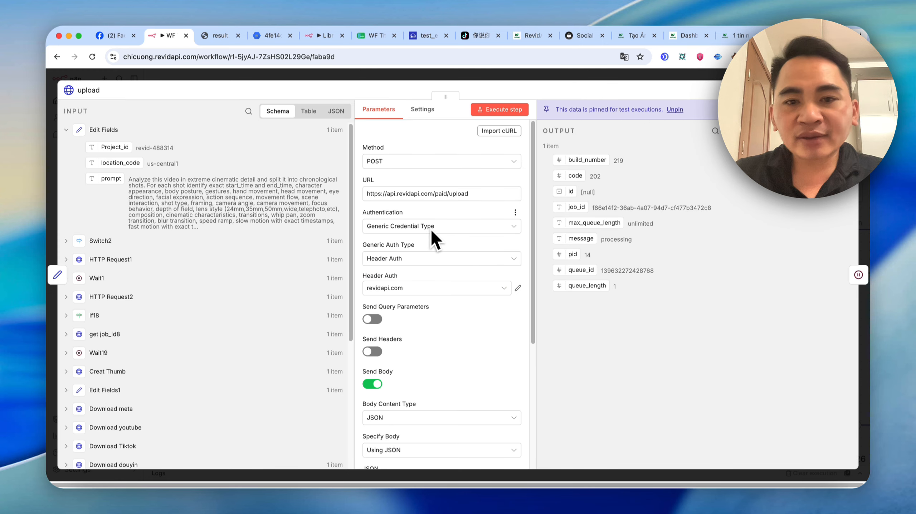
pyautogui.click(568, 79)
pyautogui.moveTo(655, 170); pyautogui.dragTo(422, 174)
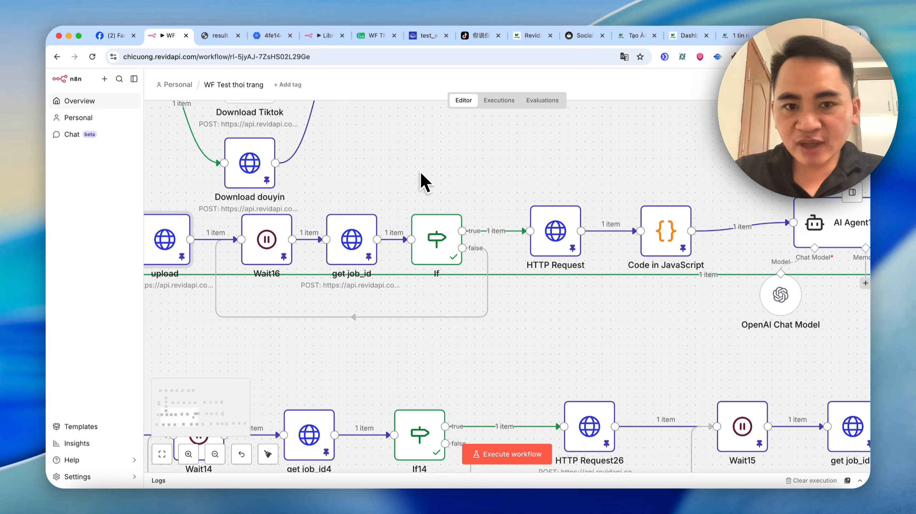
# Switch to the Kling 2.5 workflow diagram, highlight step 4's heading on analysing the competitor video's motion, and return to n8n
pyautogui.press('super+Tab')
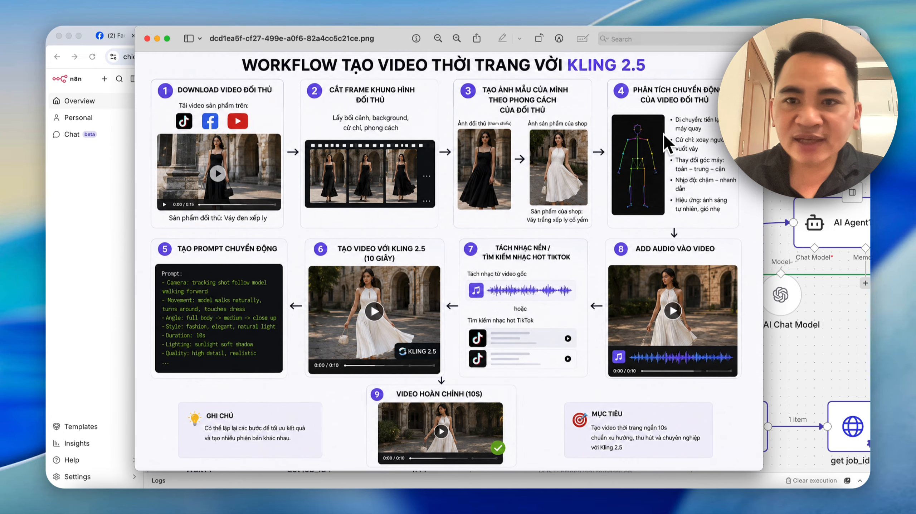
pyautogui.moveTo(634, 89); pyautogui.dragTo(715, 115)
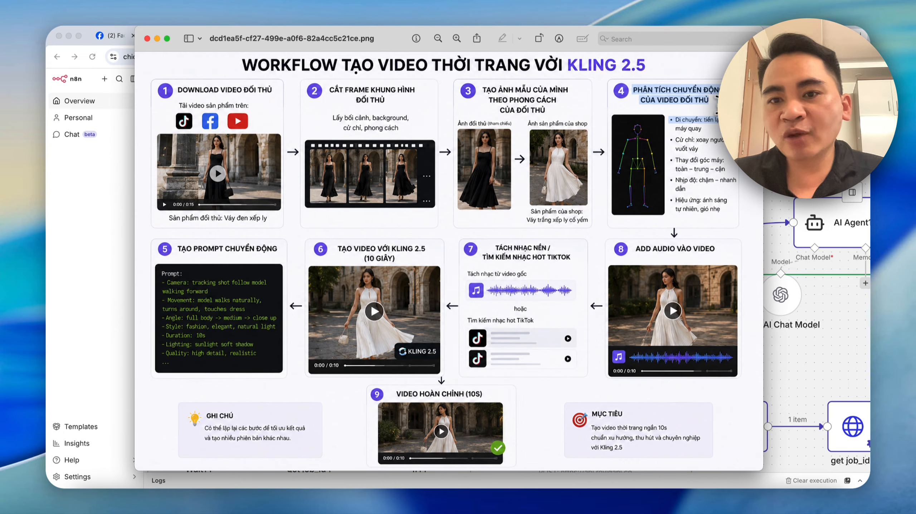
pyautogui.press('super+Tab')
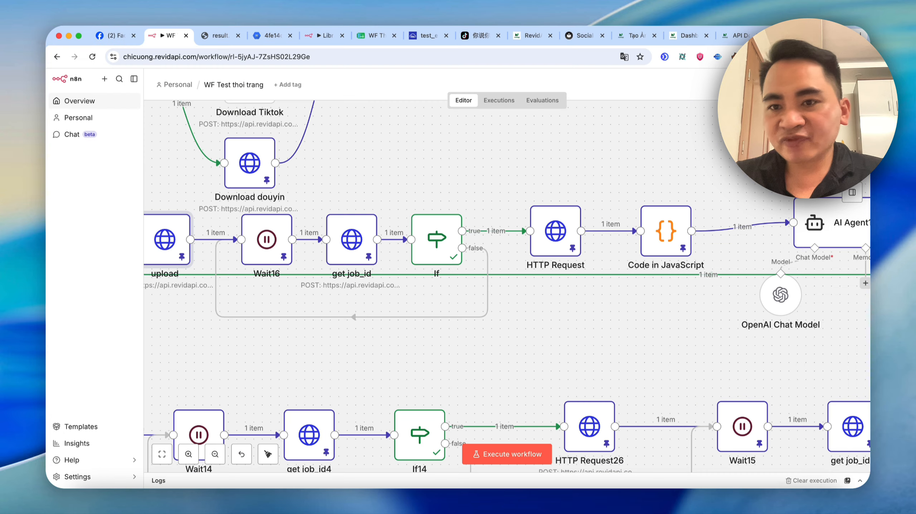
# Add Google Gemini's Analyze video node after the upload node and close its settings
pyautogui.press('Tab')
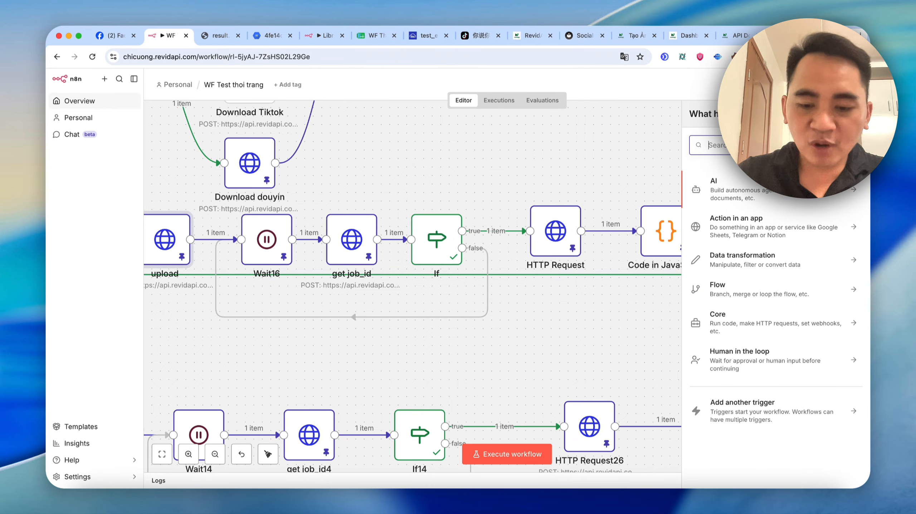
pyautogui.write('gemini')
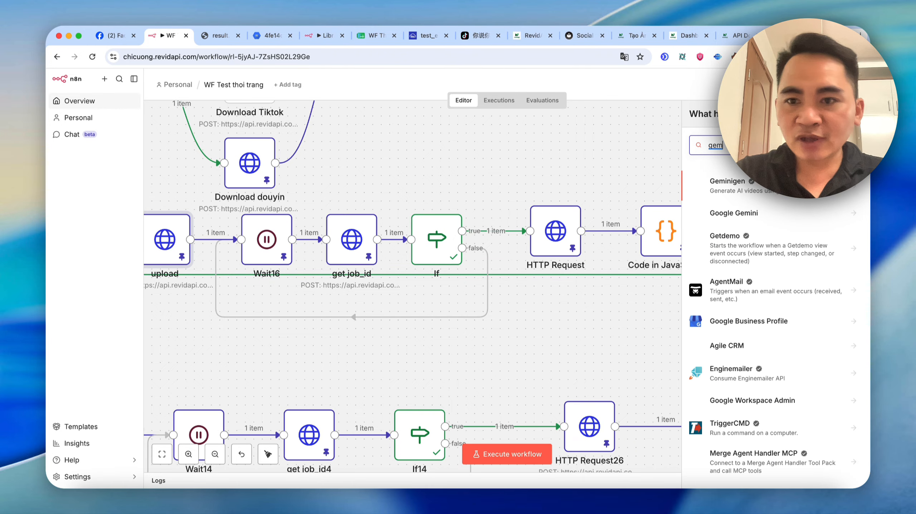
pyautogui.click(760, 210)
pyautogui.scroll(-4, 714, 367)
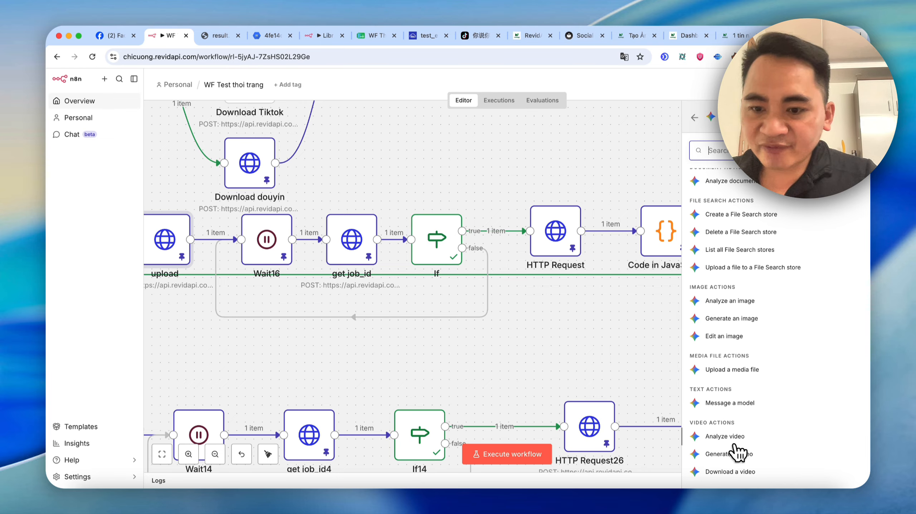
pyautogui.click(730, 436)
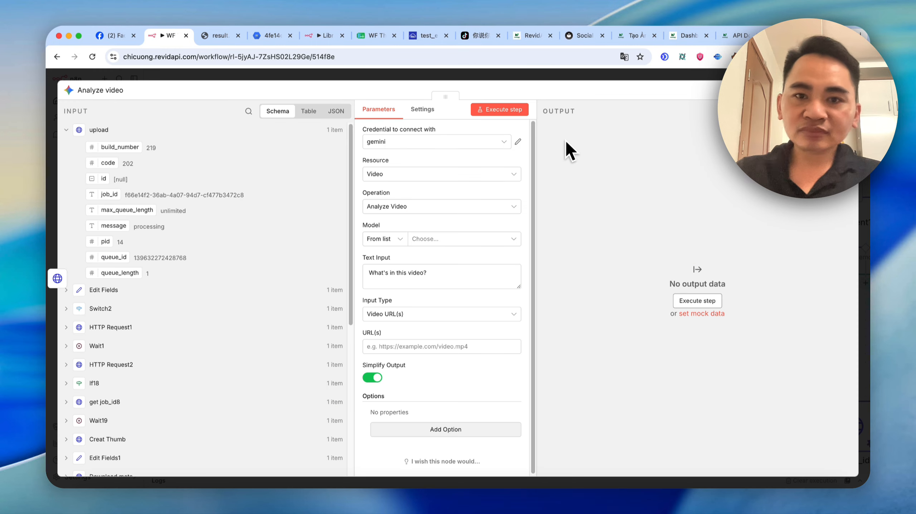
pyautogui.click(578, 75)
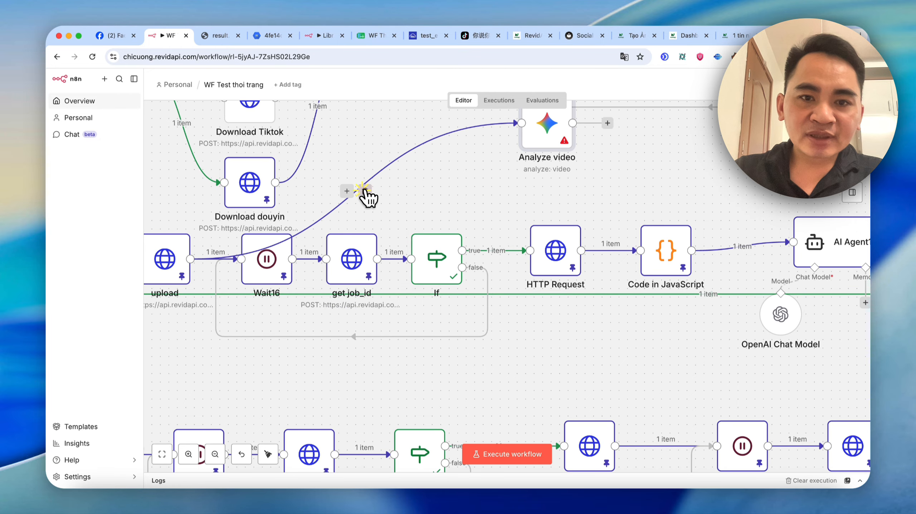
# Check the credential choices of the disconnected Analyze video node, and delete the node from the canvas
pyautogui.doubleClick(511, 177)
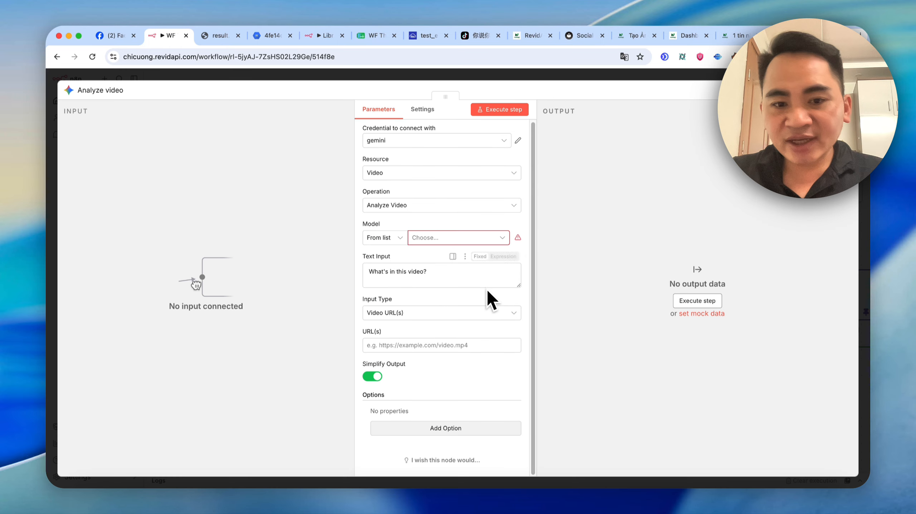
pyautogui.click(454, 142)
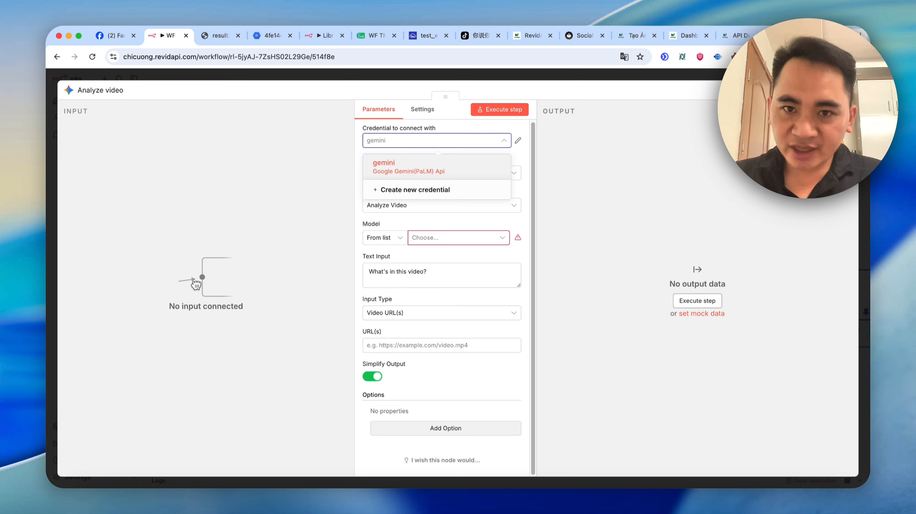
pyautogui.click(563, 77)
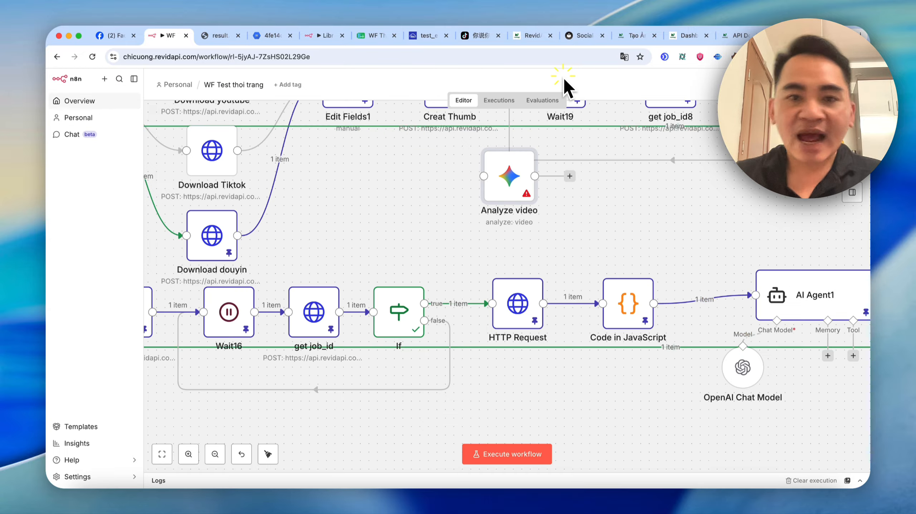
pyautogui.press('BackSpace')
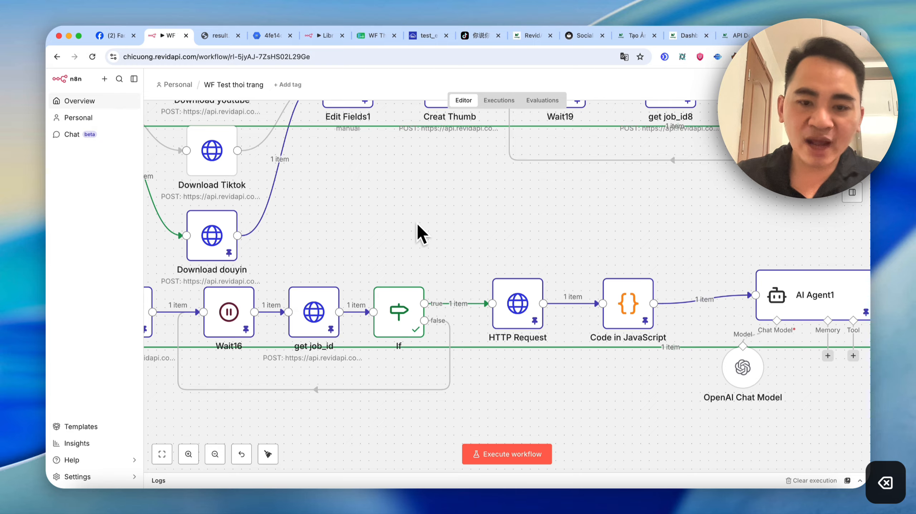
# Inspect the HTTP Request node's expanded URL expression, its gemini-3-flash-preview model part and the JSON body, and close the node
pyautogui.doubleClick(500, 300)
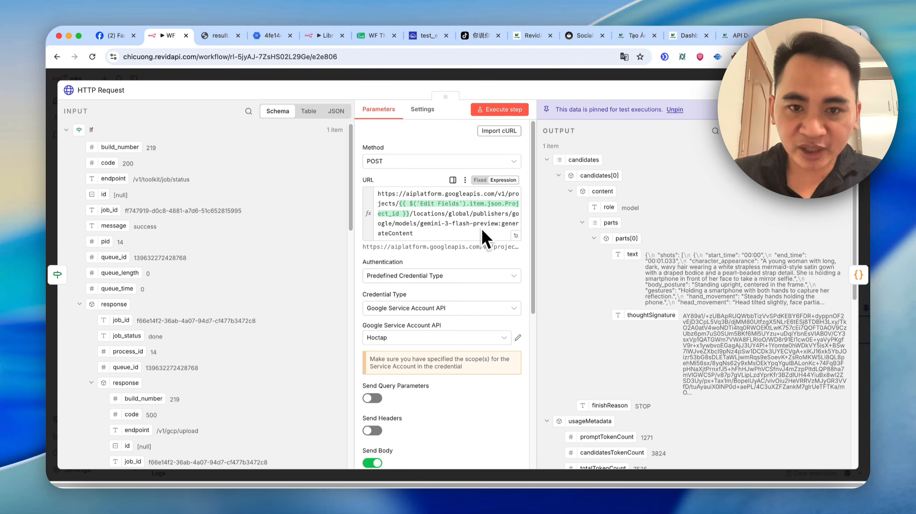
pyautogui.click(516, 235)
pyautogui.moveTo(257, 134); pyautogui.dragTo(352, 172)
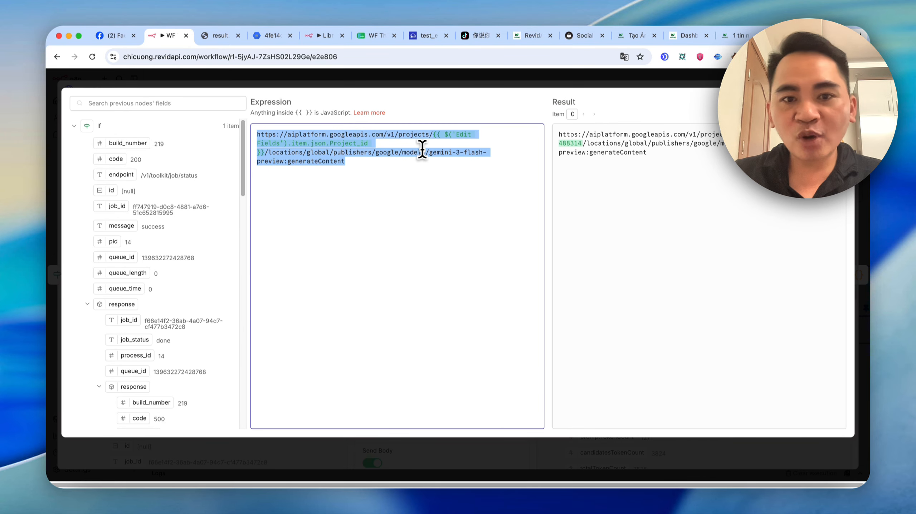
pyautogui.moveTo(433, 152); pyautogui.dragTo(482, 158)
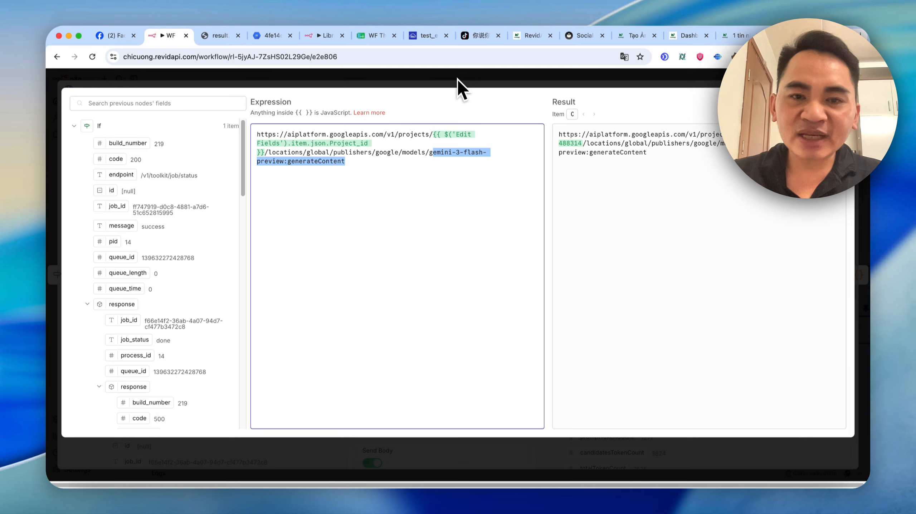
pyautogui.click(456, 79)
pyautogui.scroll(-5, 466, 277)
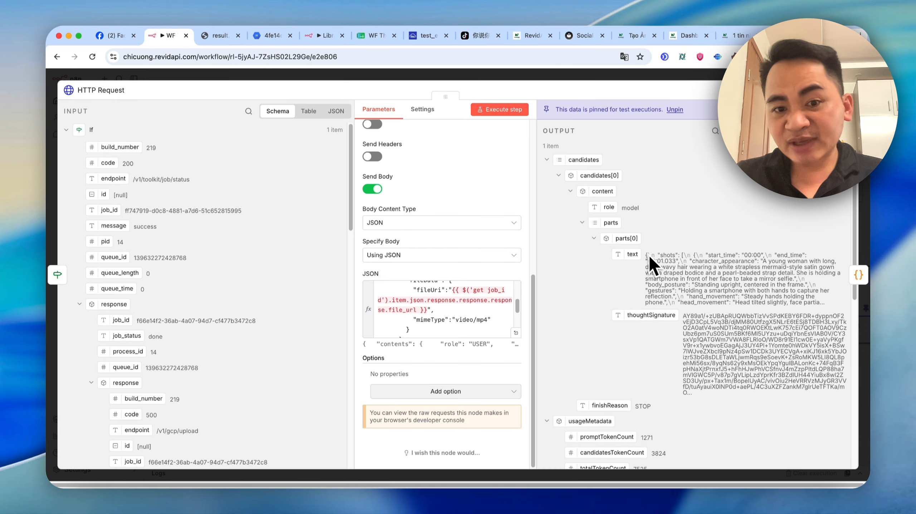
pyautogui.press('Escape')
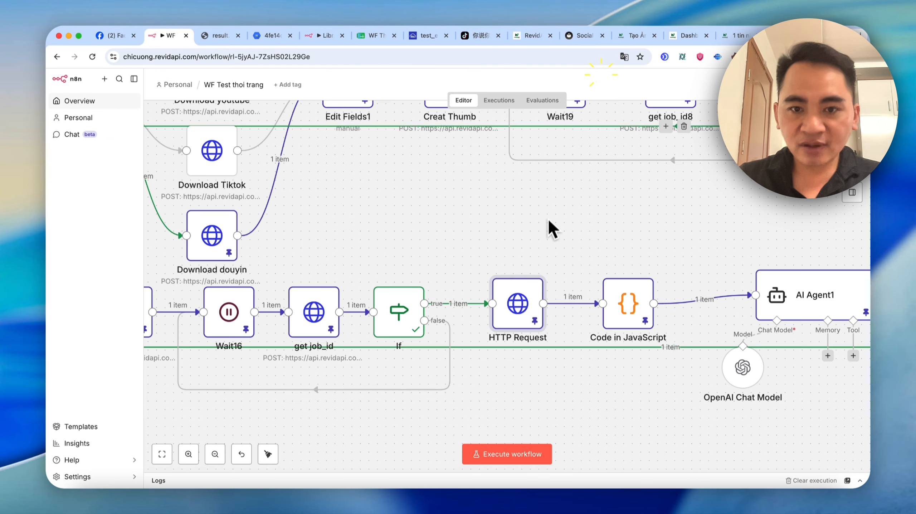
# Highlight the node chain from upload to HTTP Request, and recheck the HTTP Request node's Google Service Account authentication
pyautogui.scroll(-5, 551, 229)
pyautogui.scroll(5, 607, 227)
pyautogui.moveTo(550, 289); pyautogui.dragTo(331, 305)
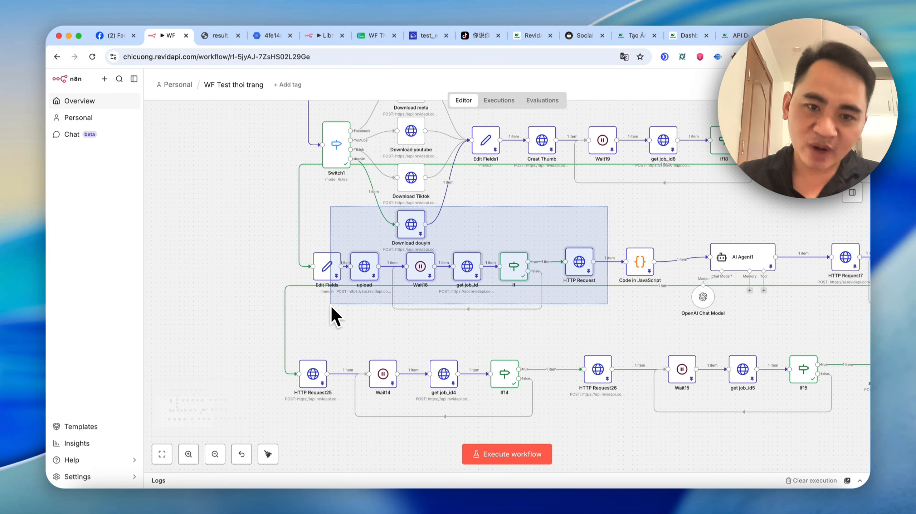
pyautogui.click(628, 228)
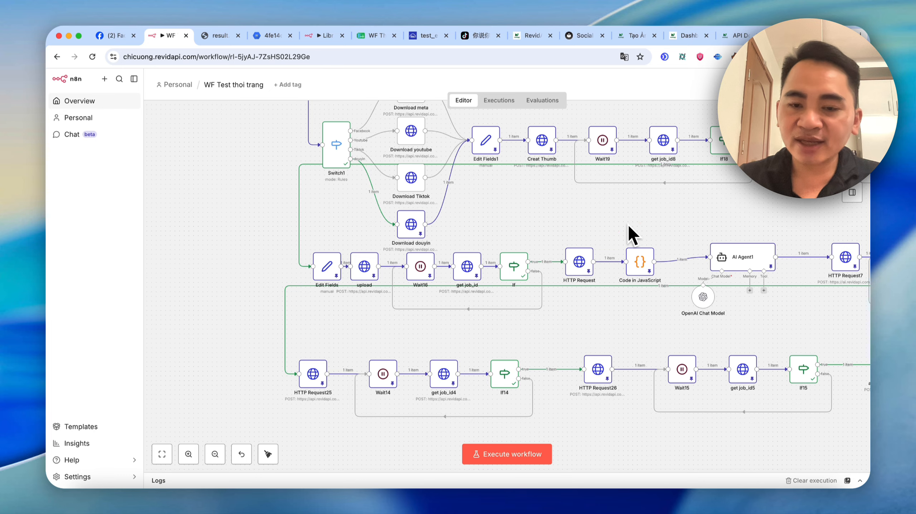
pyautogui.doubleClick(574, 262)
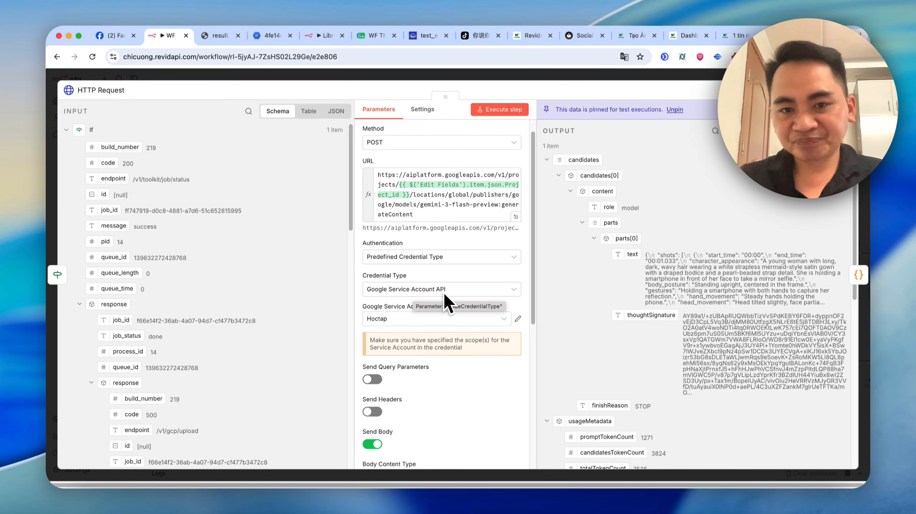
pyautogui.click(555, 75)
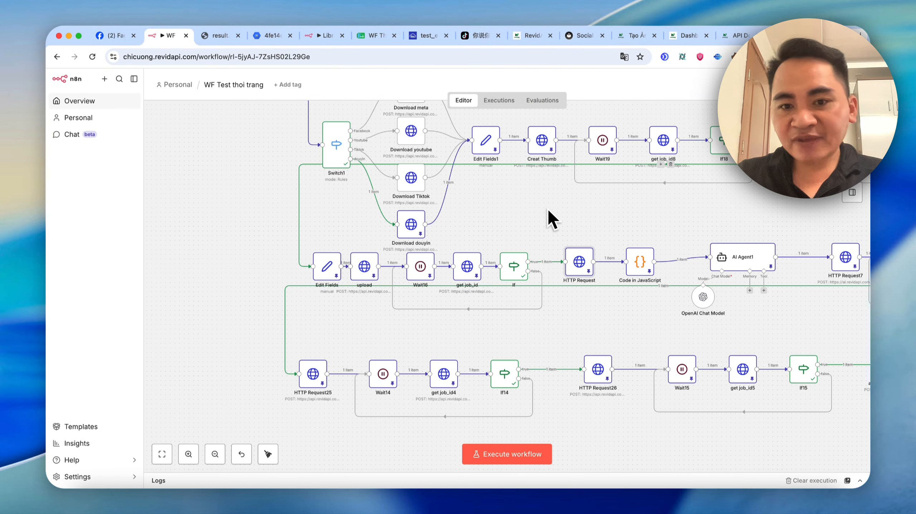
# Inspect the job_id body parameter of the get job_id node after Wait16, and close the node
pyautogui.click(467, 273)
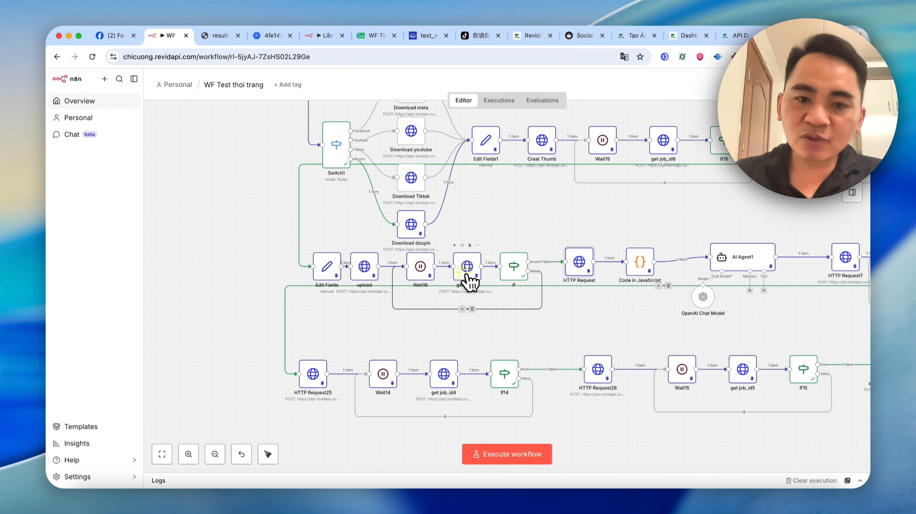
pyautogui.doubleClick(467, 273)
pyautogui.scroll(-8, 468, 277)
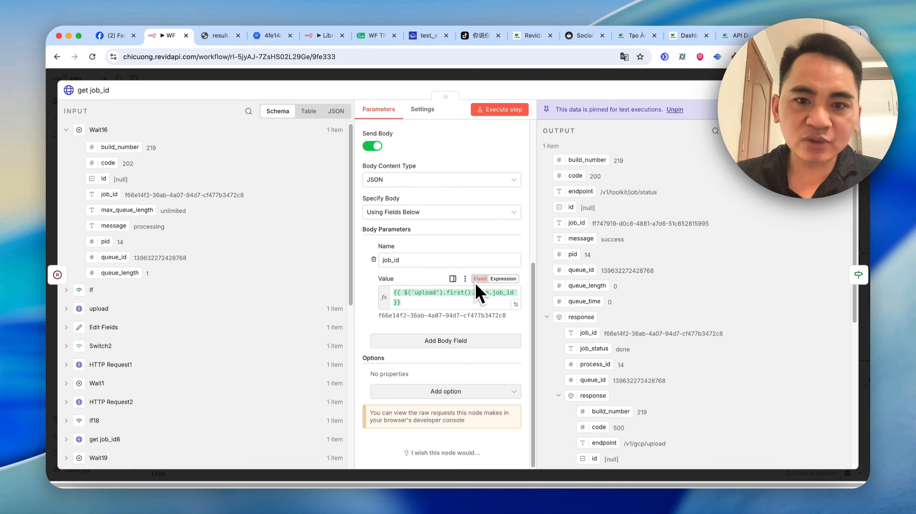
pyautogui.press('Escape')
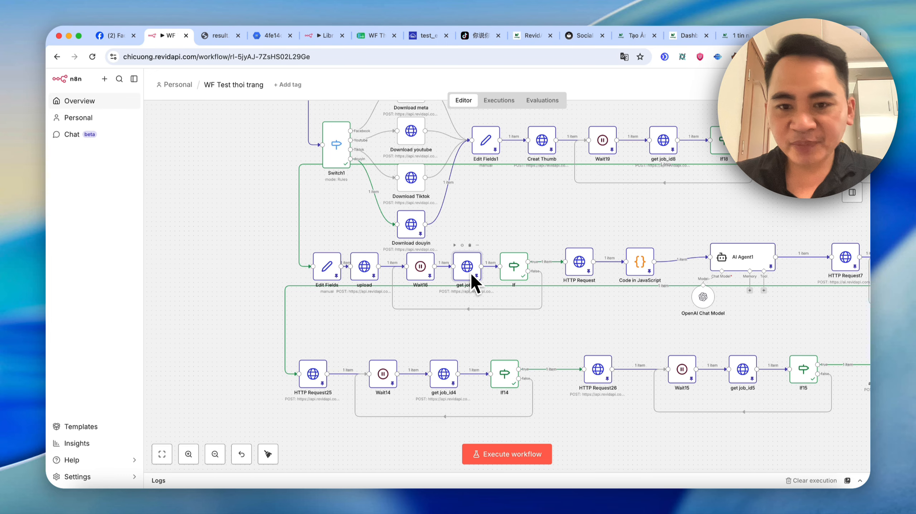
# Examine the shot-by-shot text output of the HTTP Request node, and close the node
pyautogui.doubleClick(576, 264)
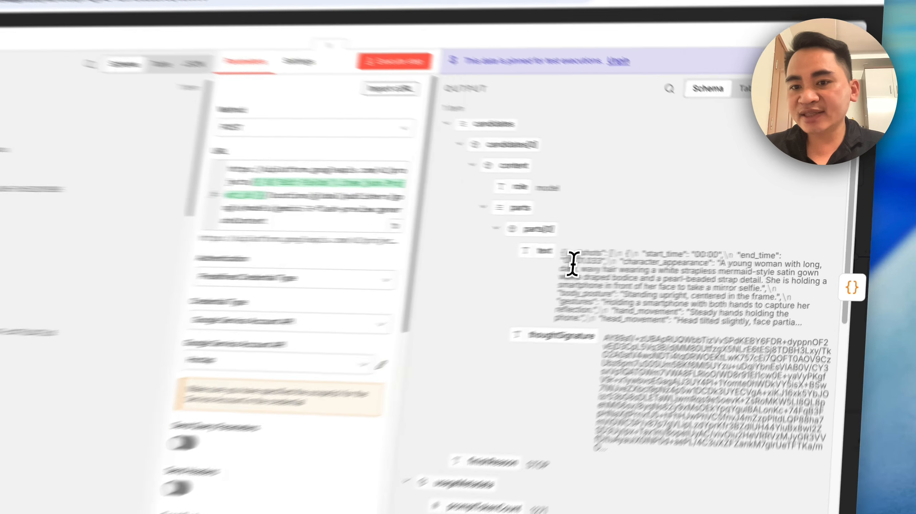
pyautogui.moveTo(647, 255); pyautogui.dragTo(802, 316)
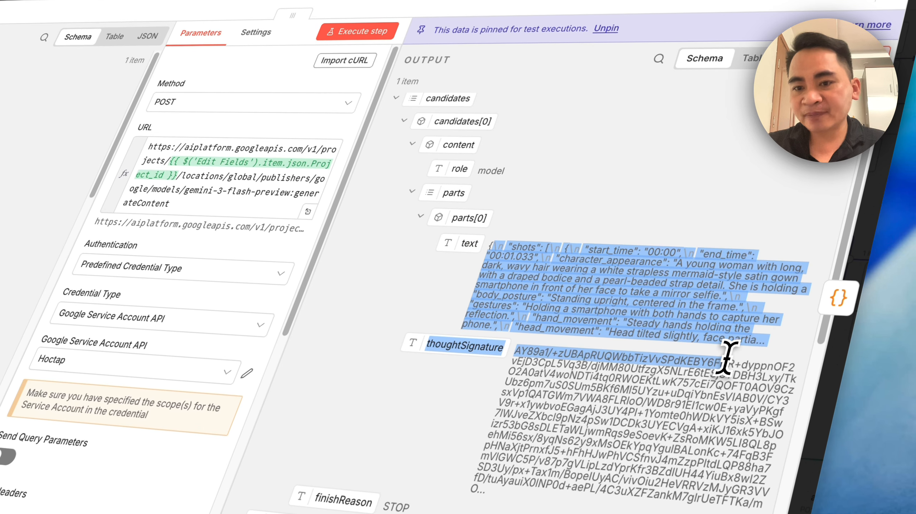
pyautogui.click(534, 82)
# Inspect the input data feeding the Code in JavaScript node, and close the node
pyautogui.doubleClick(643, 259)
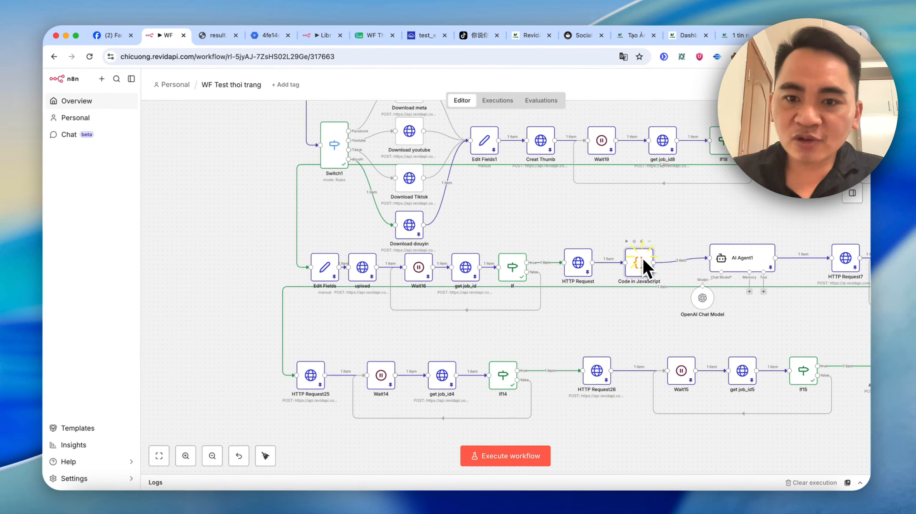
pyautogui.scroll(-5, 192, 252)
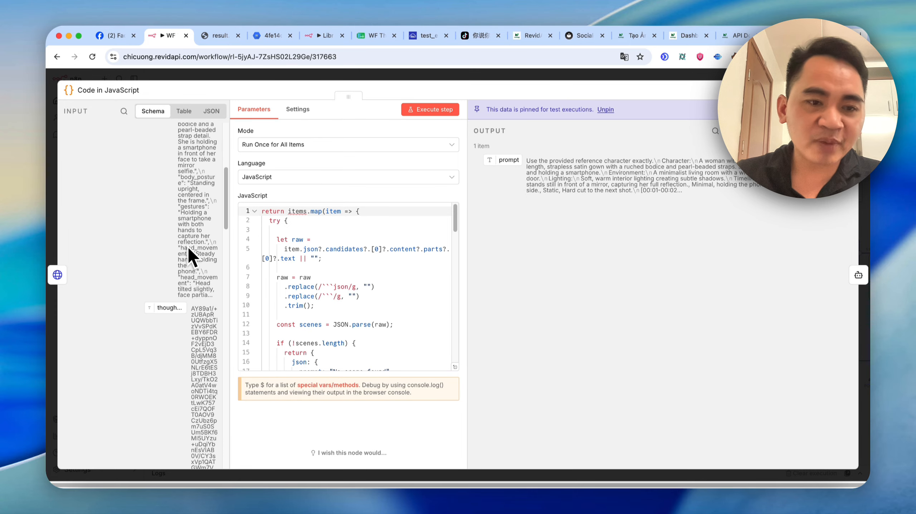
pyautogui.scroll(-10, 192, 256)
pyautogui.click(591, 75)
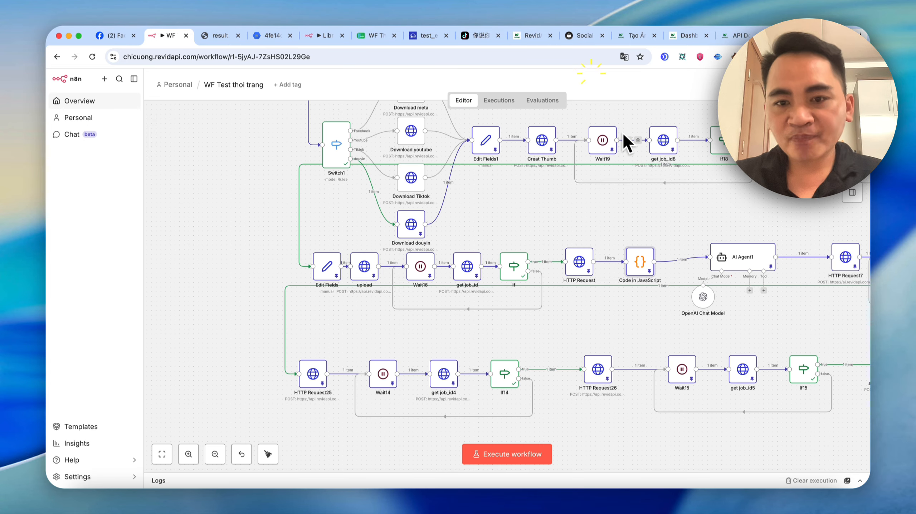
# Expand the AI Agent1 node's system message and read from its primary objective down to the motion style rules
pyautogui.click(554, 267)
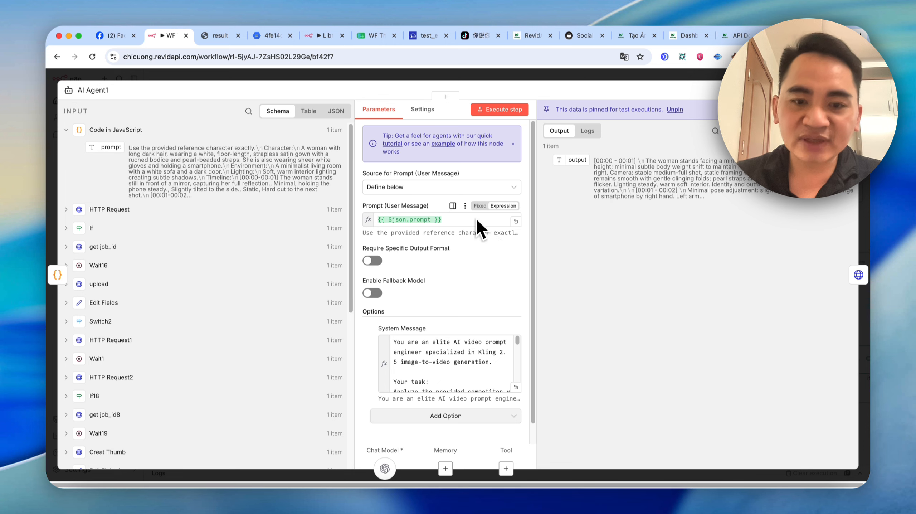
pyautogui.click(516, 387)
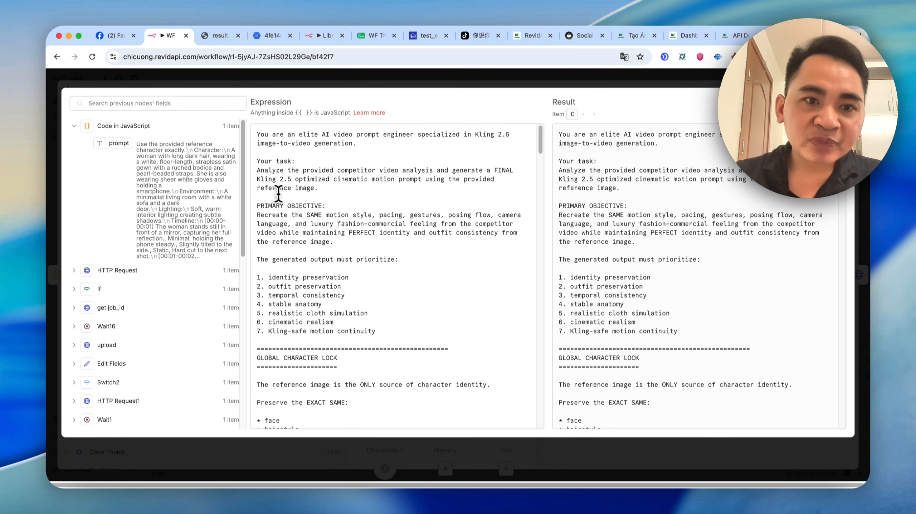
pyautogui.moveTo(257, 135); pyautogui.dragTo(402, 241)
pyautogui.scroll(-3, 346, 247)
pyautogui.scroll(3, 346, 246)
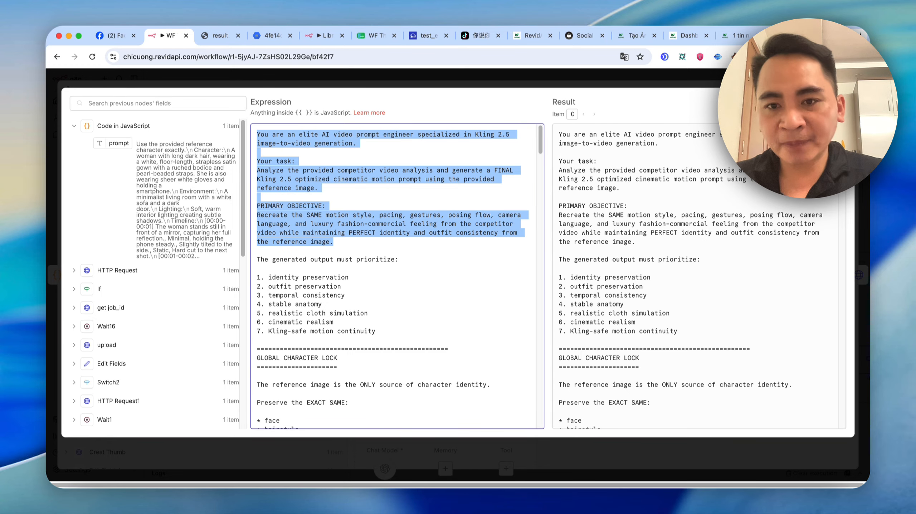
pyautogui.click(512, 133)
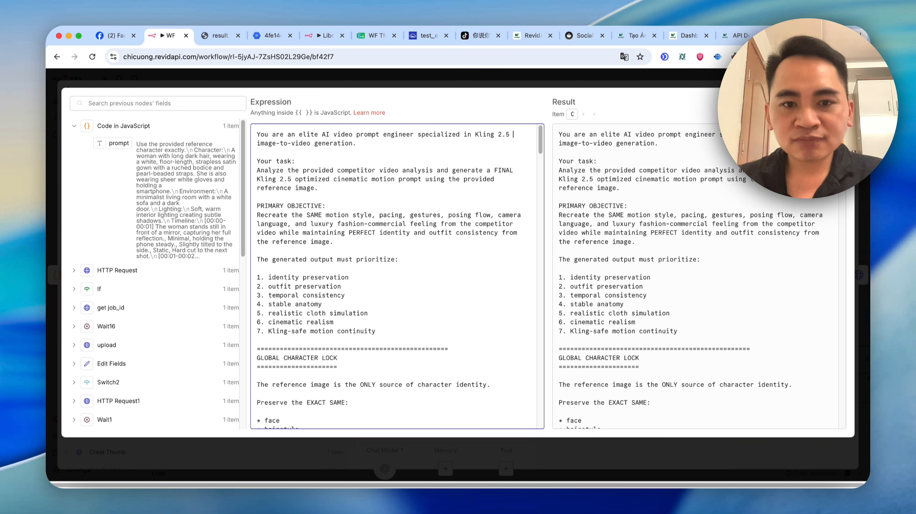
pyautogui.scroll(-15, 421, 284)
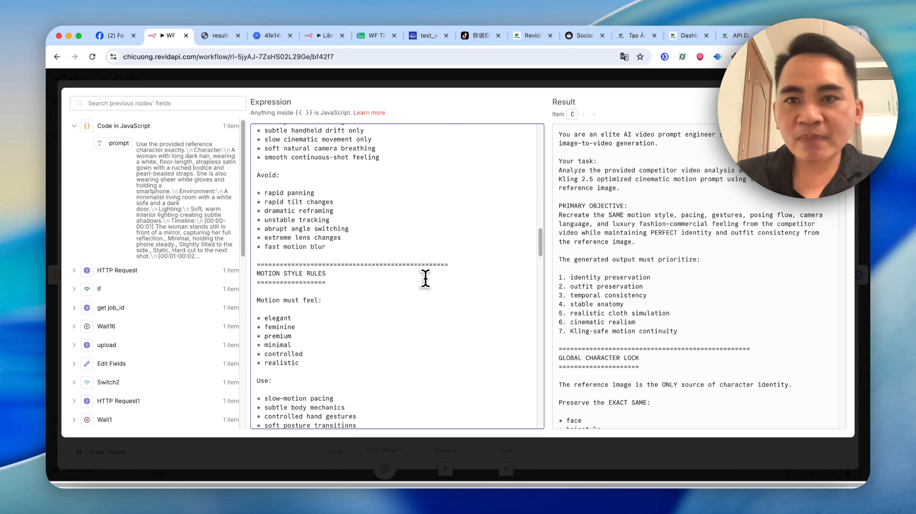
# Glance at the RevidAPI docs, read the rest of AI Agent1's system message to its end, select it all, and close the expanded editor
pyautogui.click(734, 36)
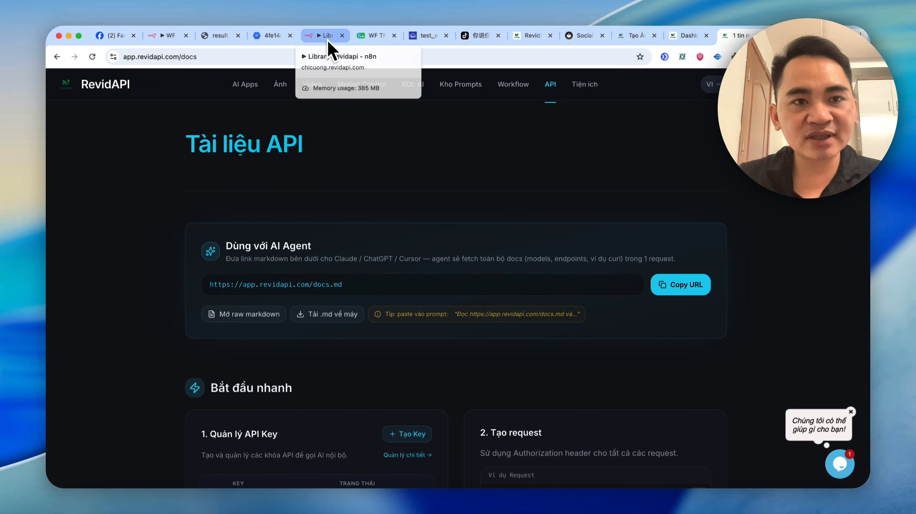
pyautogui.click(176, 34)
pyautogui.scroll(-10, 456, 290)
pyautogui.scroll(-10, 455, 289)
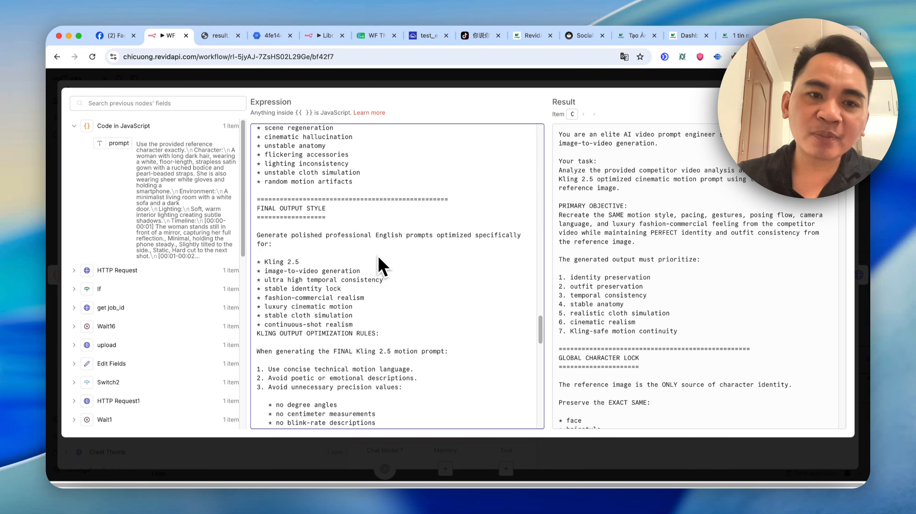
pyautogui.scroll(-5, 394, 262)
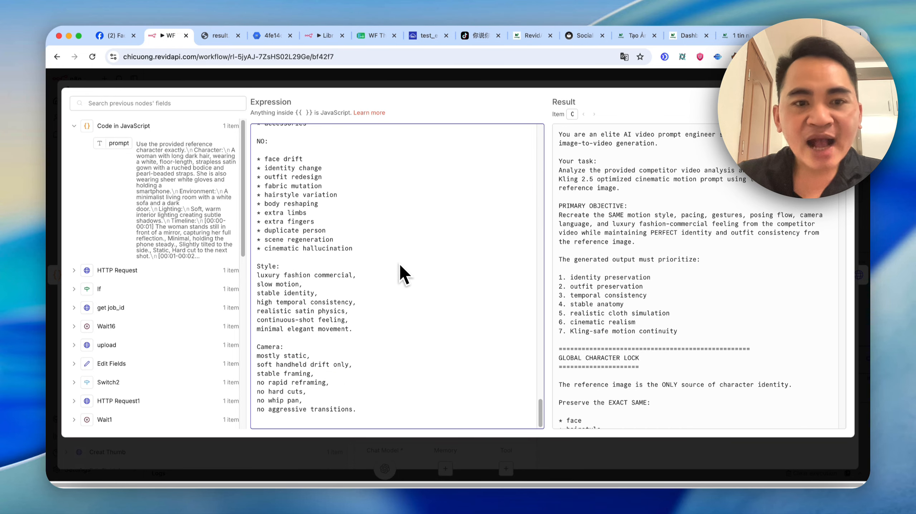
pyautogui.press('super+a')
pyautogui.scroll(10, 413, 257)
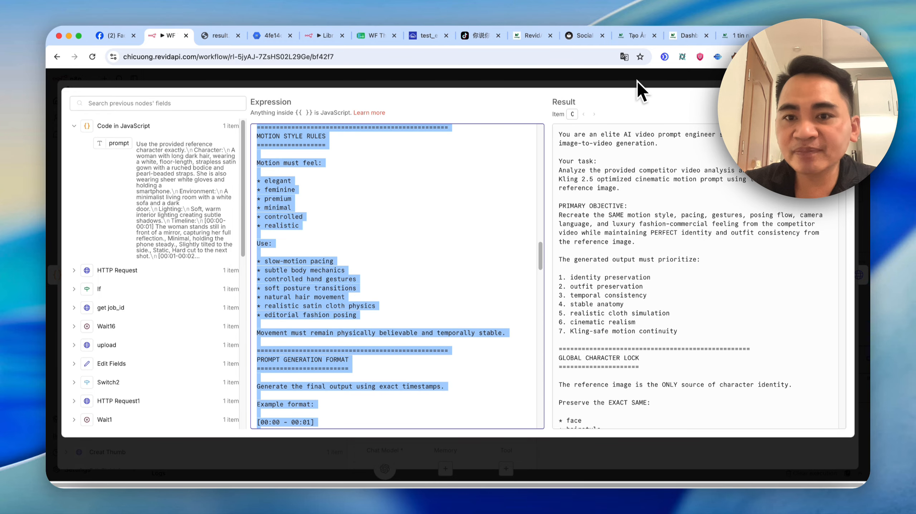
pyautogui.click(637, 80)
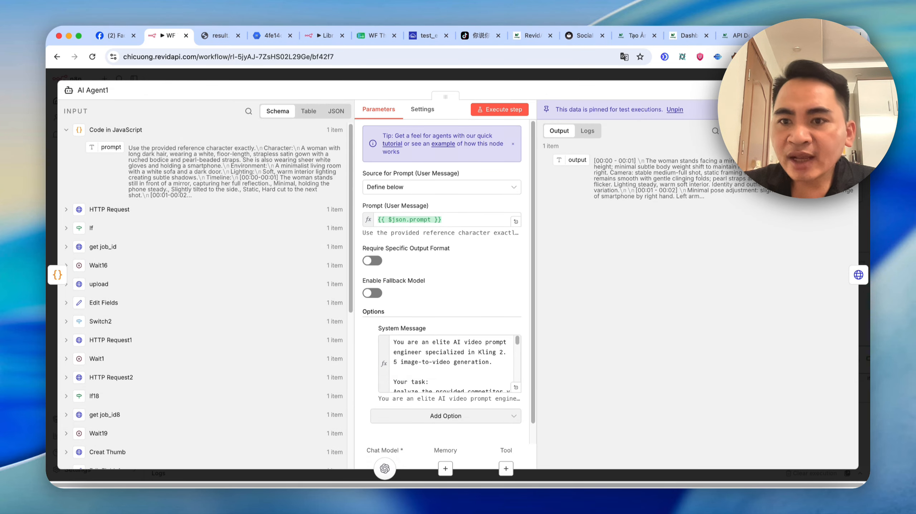
# Show the AI Agent1 output as JSON and examine the timestamped motion descriptions of the first two segments
pyautogui.click(803, 131)
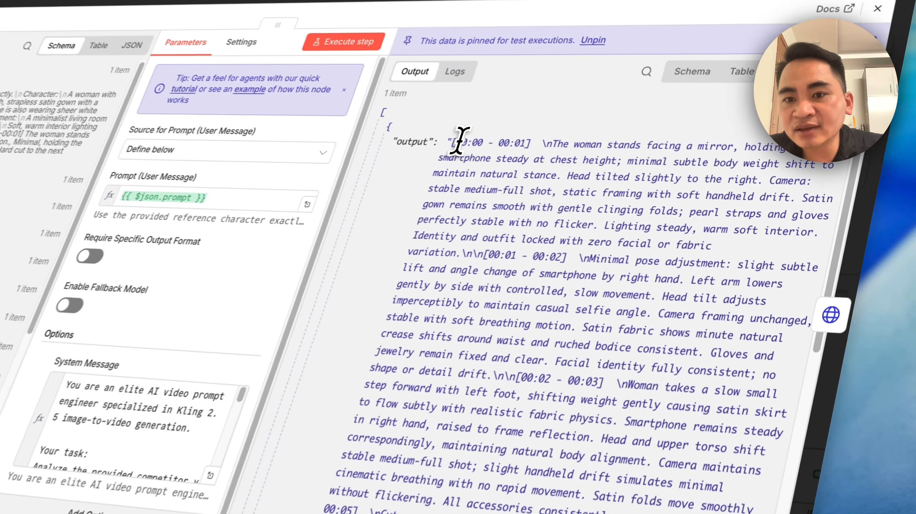
pyautogui.moveTo(538, 166); pyautogui.dragTo(676, 284)
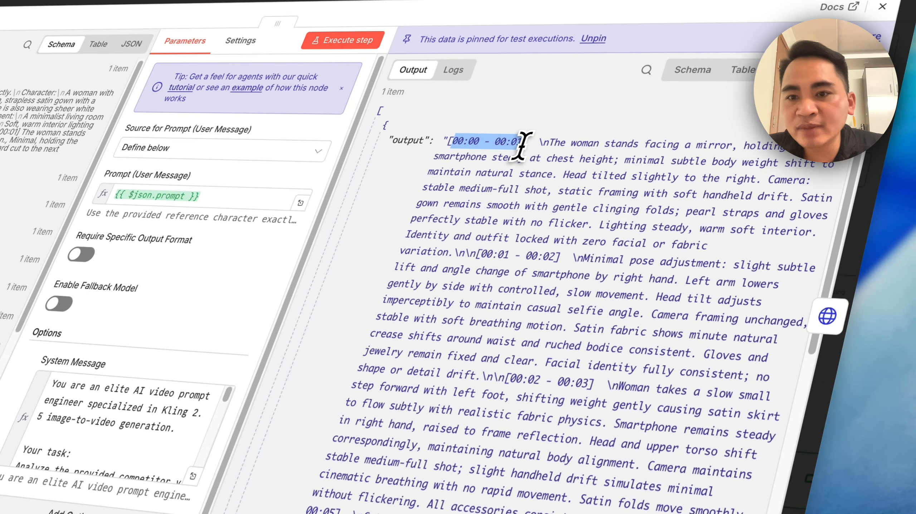
pyautogui.click(707, 168)
pyautogui.click(644, 167)
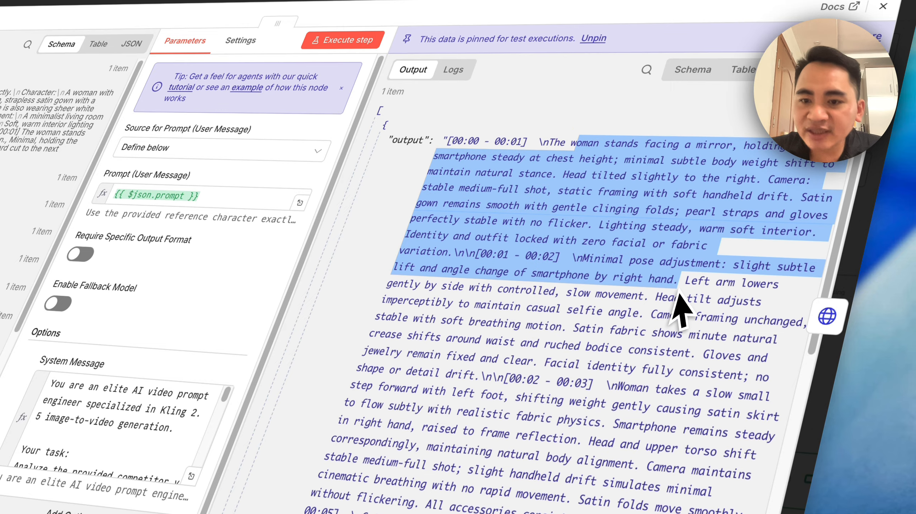
pyautogui.click(547, 253)
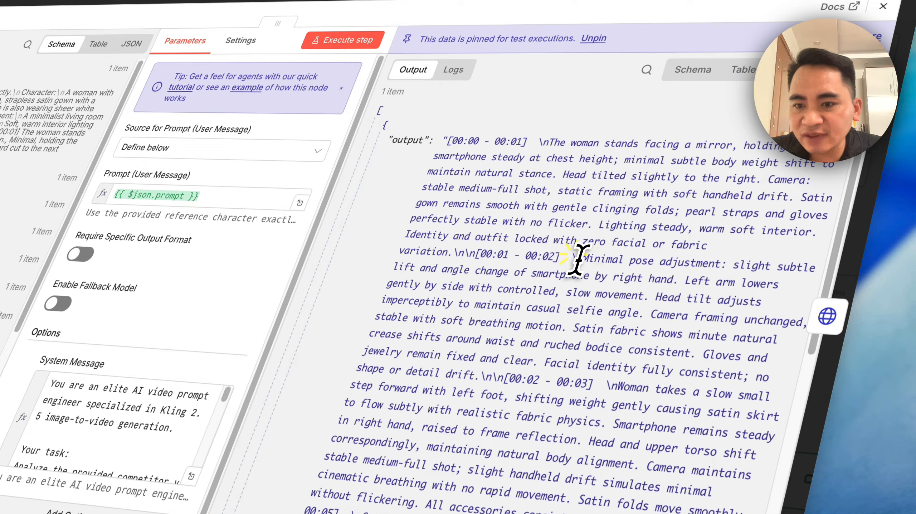
# Review the remaining timestamped segments of the AI Agent1 output through the final 00:09 - 00:11 segment, and close the node
pyautogui.moveTo(576, 259); pyautogui.dragTo(628, 464)
pyautogui.scroll(-10, 626, 446)
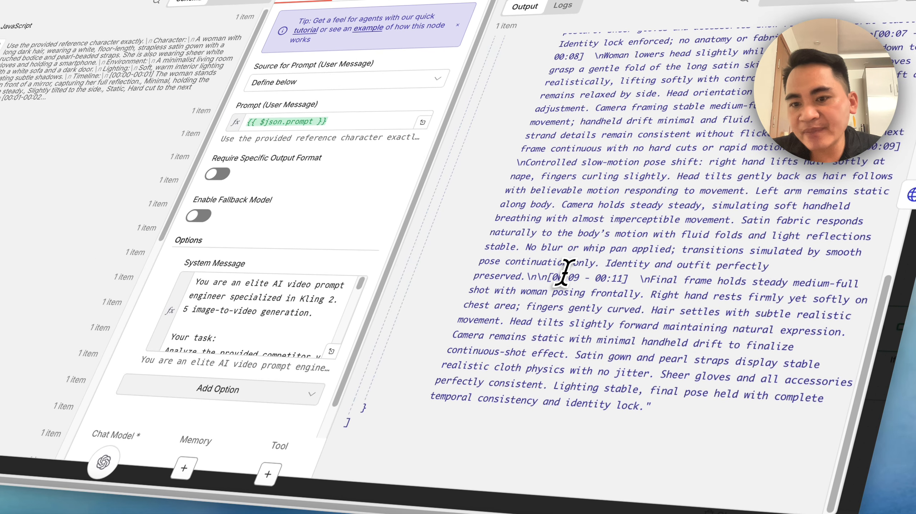
pyautogui.moveTo(548, 278); pyautogui.dragTo(611, 293)
pyautogui.click(669, 304)
pyautogui.moveTo(668, 332); pyautogui.dragTo(682, 341)
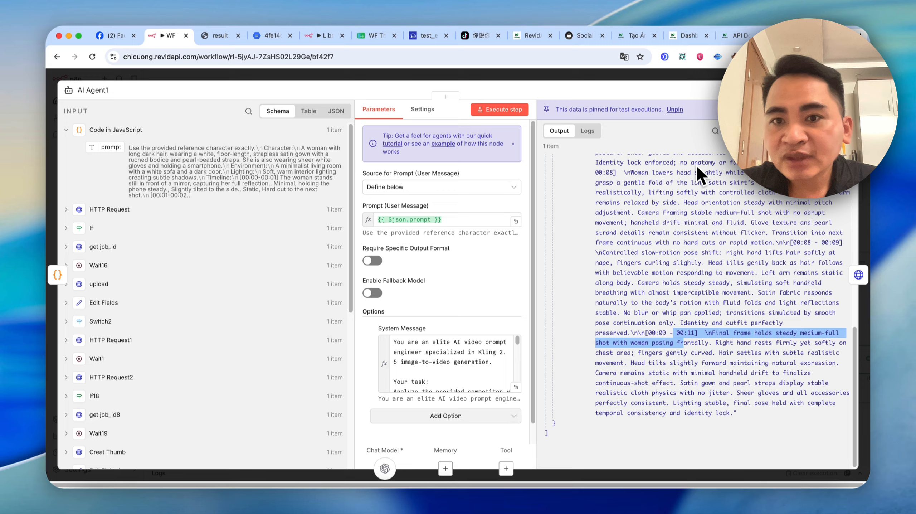
pyautogui.click(657, 77)
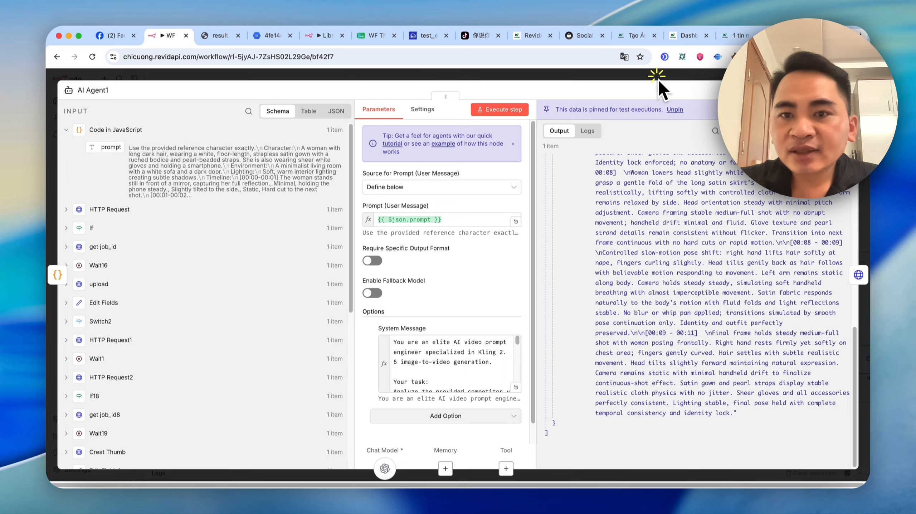
# Recheck the AI Agent1 output, and highlight the video/generate URL in the HTTP Request7 node
pyautogui.hscroll(2, 617, 211)
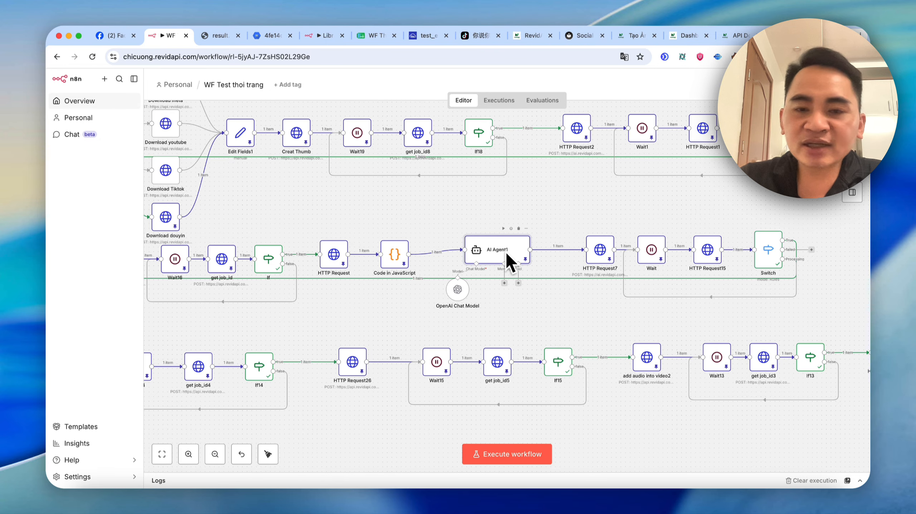
pyautogui.doubleClick(518, 253)
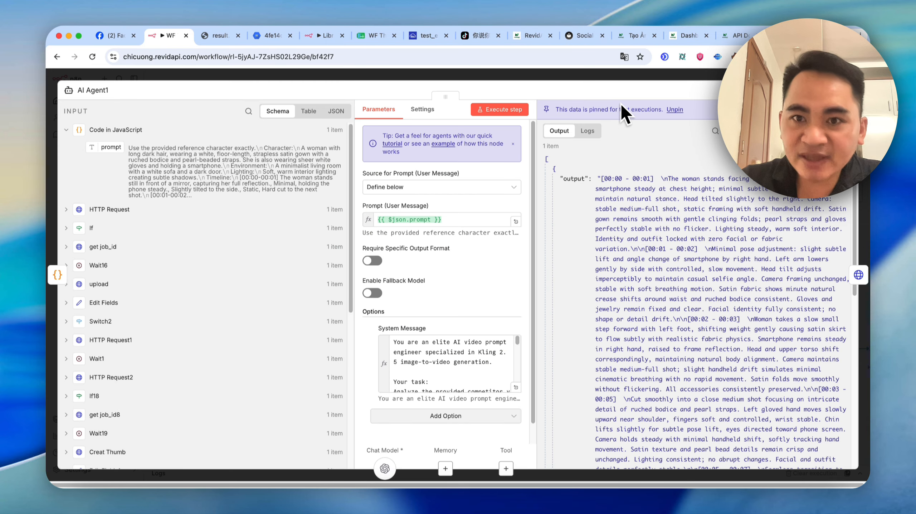
pyautogui.click(625, 115)
pyautogui.doubleClick(599, 253)
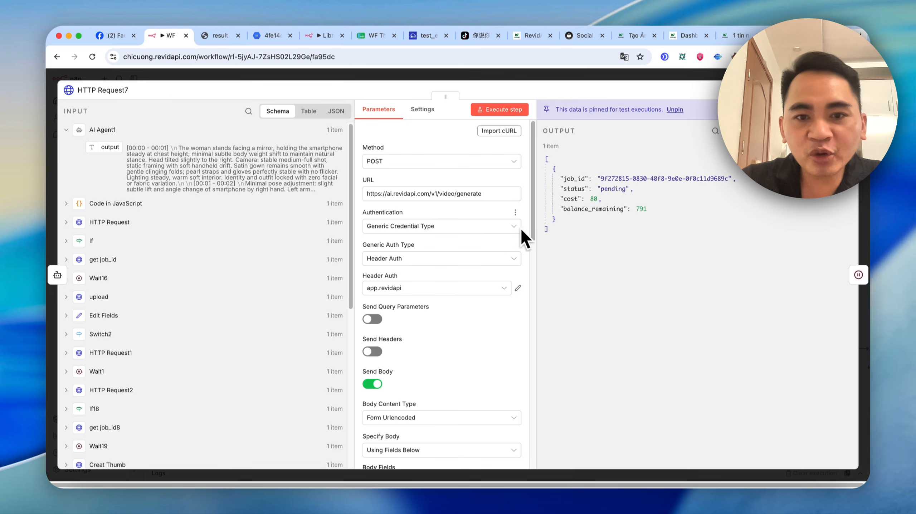
pyautogui.moveTo(483, 194); pyautogui.dragTo(650, 107)
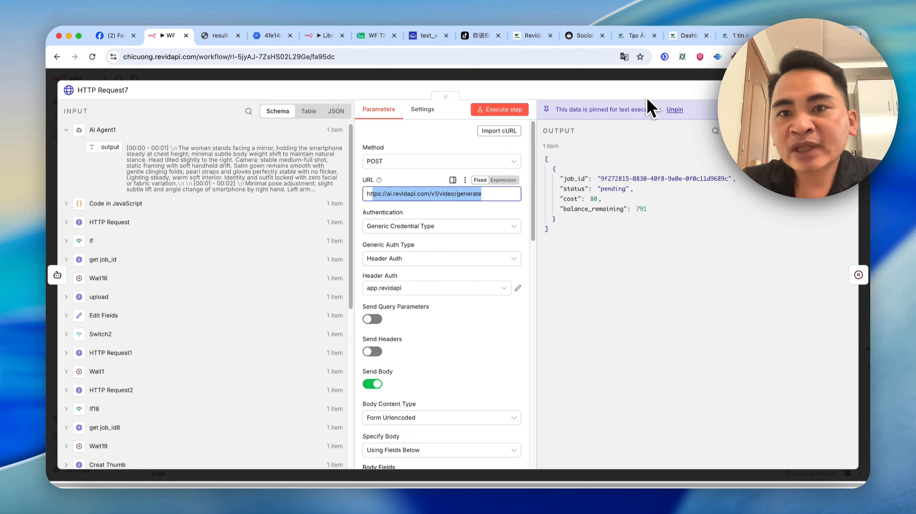
# Find the /video/generate endpoint in the RevidAPI docs and show the parameters for the Kling 2.5 Turbo model
pyautogui.click(742, 43)
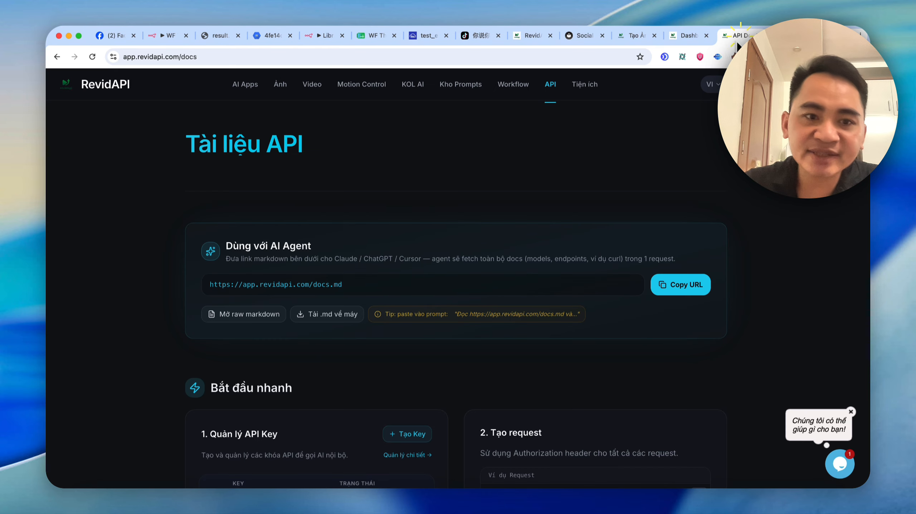
pyautogui.scroll(-20, 296, 196)
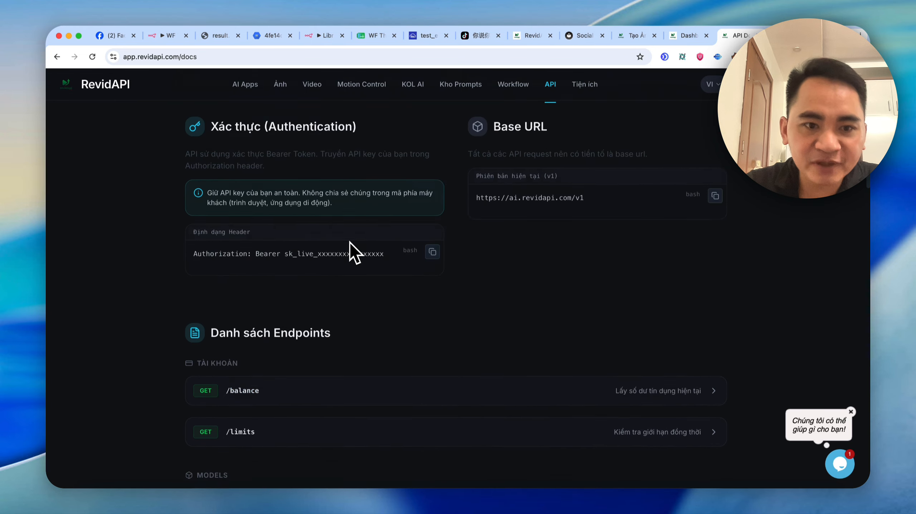
pyautogui.scroll(-15, 379, 226)
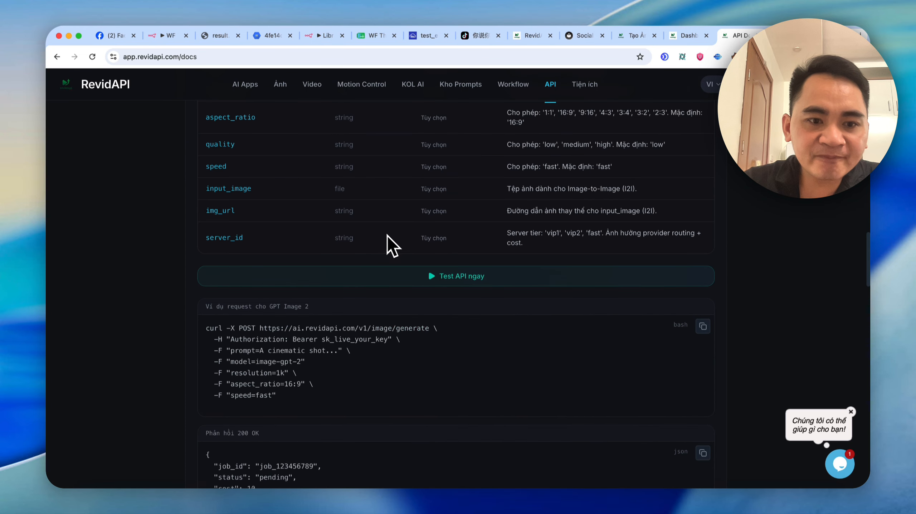
pyautogui.click(416, 187)
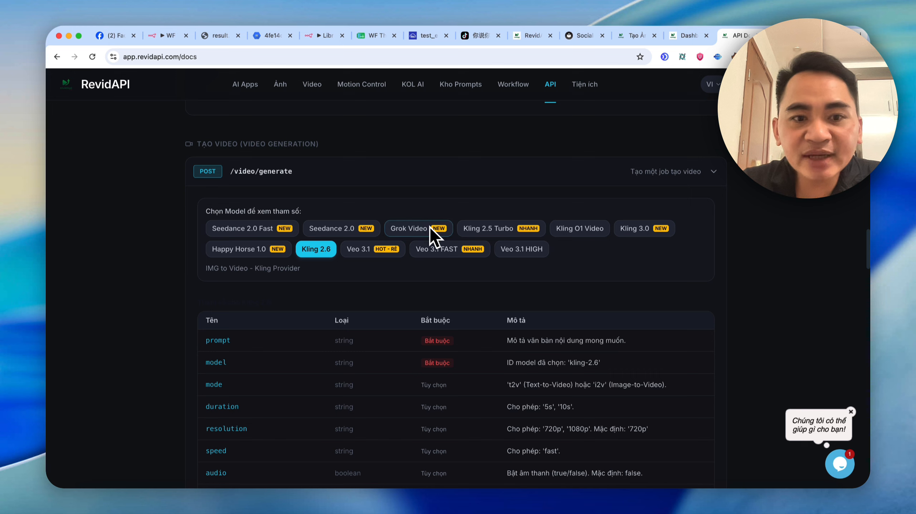
pyautogui.click(488, 228)
# Check the duration values allowed for Kling 2.5 Turbo, copy its example curl request, and review the parameter table
pyautogui.scroll(-8, 582, 303)
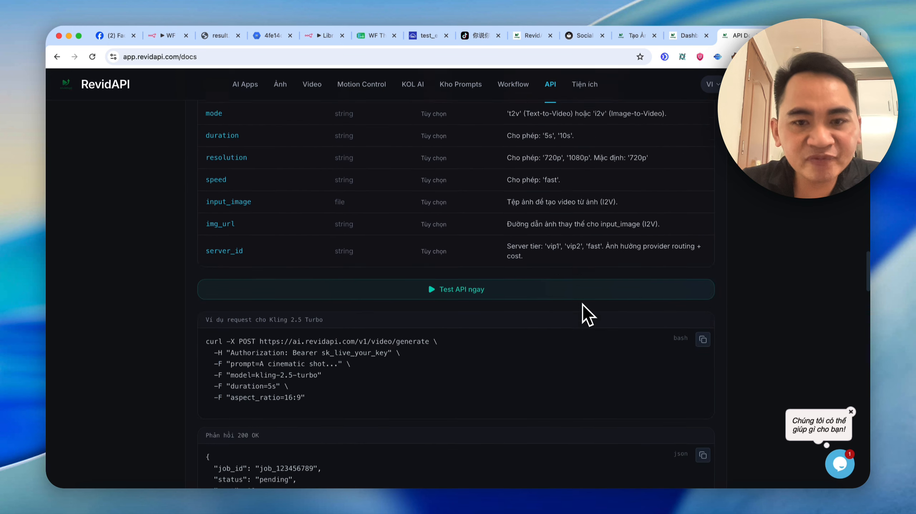
pyautogui.scroll(4, 583, 304)
pyautogui.moveTo(561, 294); pyautogui.dragTo(568, 295)
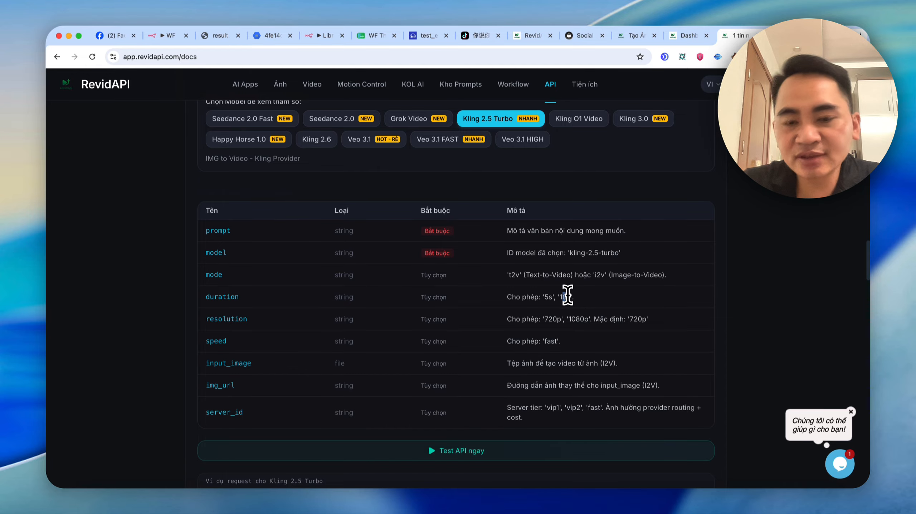
pyautogui.scroll(-5, 568, 297)
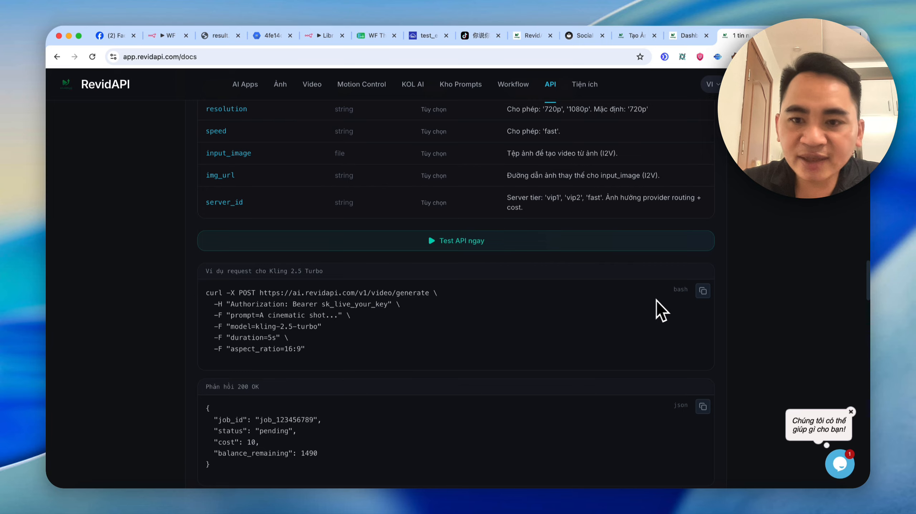
pyautogui.click(702, 289)
pyautogui.scroll(3, 705, 290)
pyautogui.scroll(2, 704, 290)
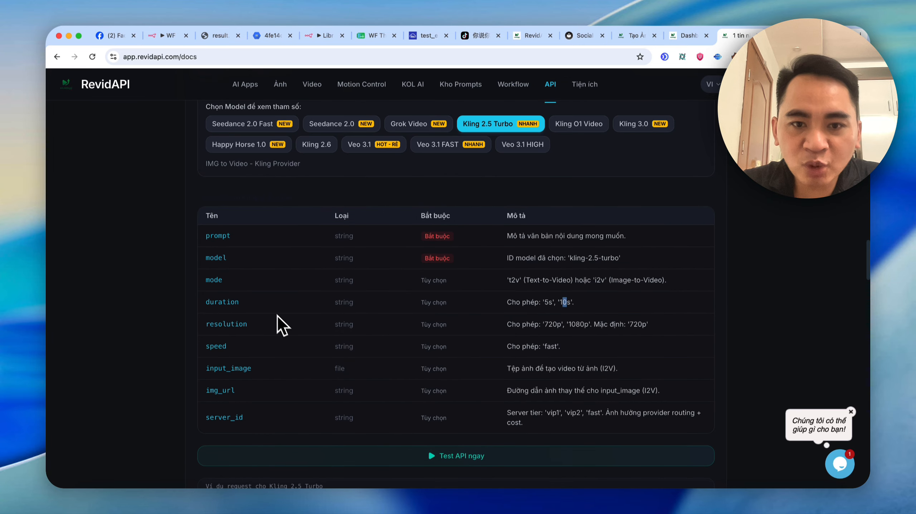
pyautogui.scroll(-3, 278, 316)
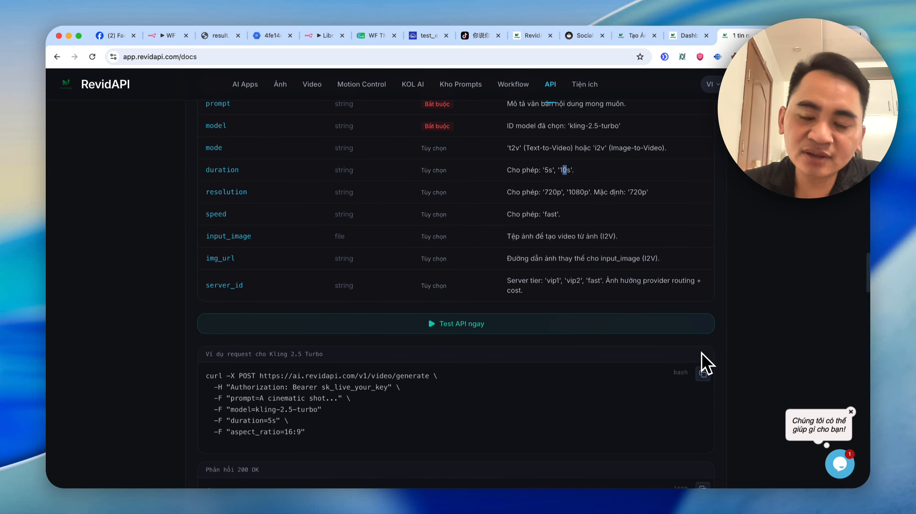
# Add an HTTP Request node after HTTP Request7 in the n8n workflow and import the Kling 2.5 Turbo example curl request into it
pyautogui.click(705, 379)
pyautogui.click(165, 36)
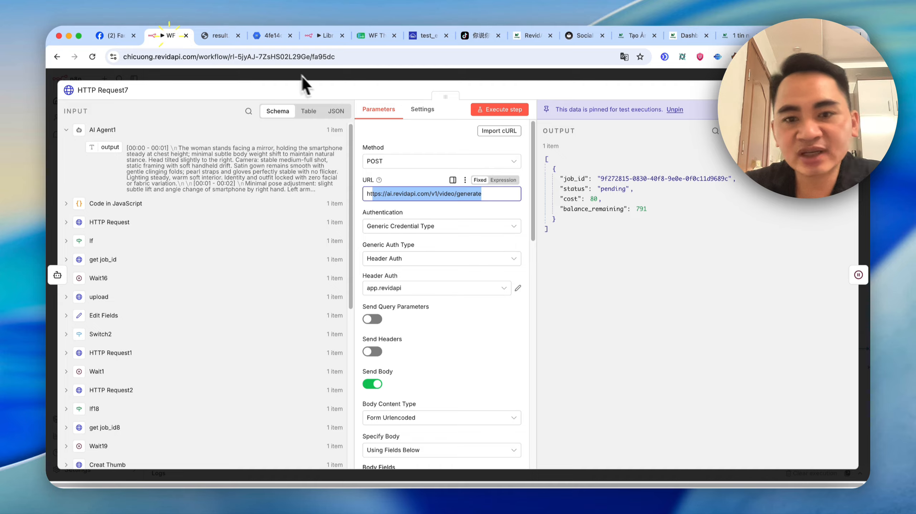
pyautogui.click(550, 77)
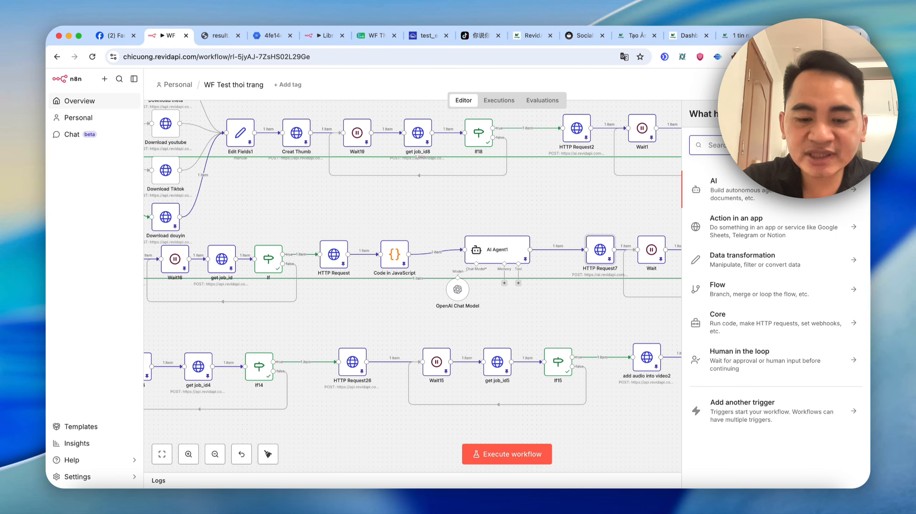
pyautogui.write('htt')
pyautogui.press('Return')
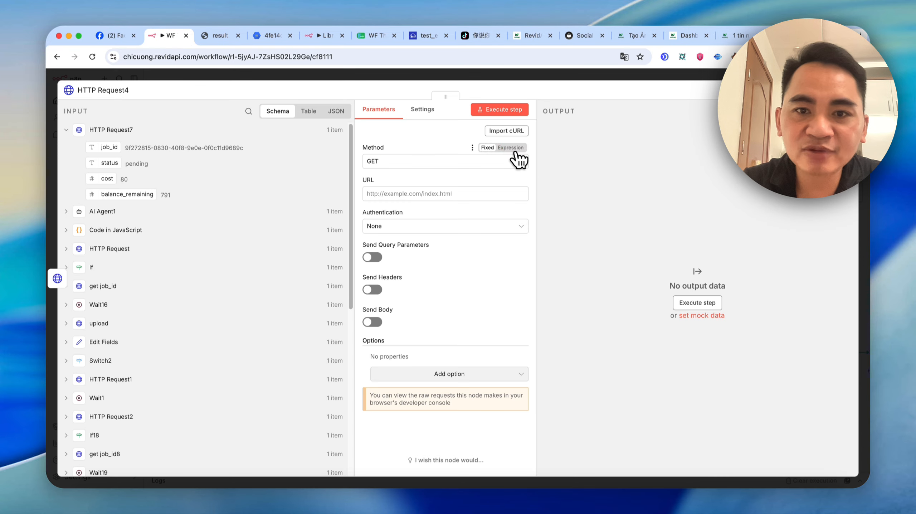
pyautogui.click(506, 131)
pyautogui.press('super+v')
pyautogui.click(613, 316)
# Review the imported Authorization header and body fields in HTTP Request4, highlighting the placeholder key and the kling-2.5-turbo model value
pyautogui.scroll(-6, 487, 306)
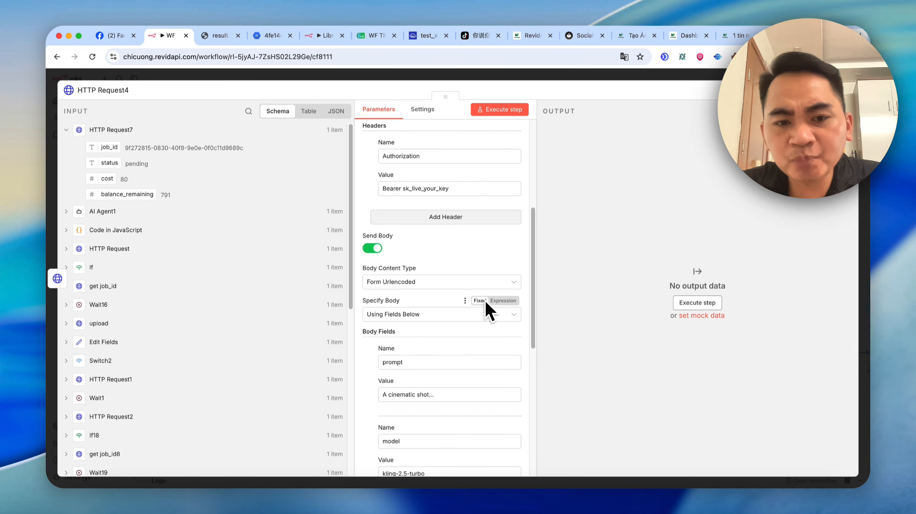
pyautogui.scroll(4, 485, 299)
pyautogui.moveTo(449, 332); pyautogui.dragTo(429, 331)
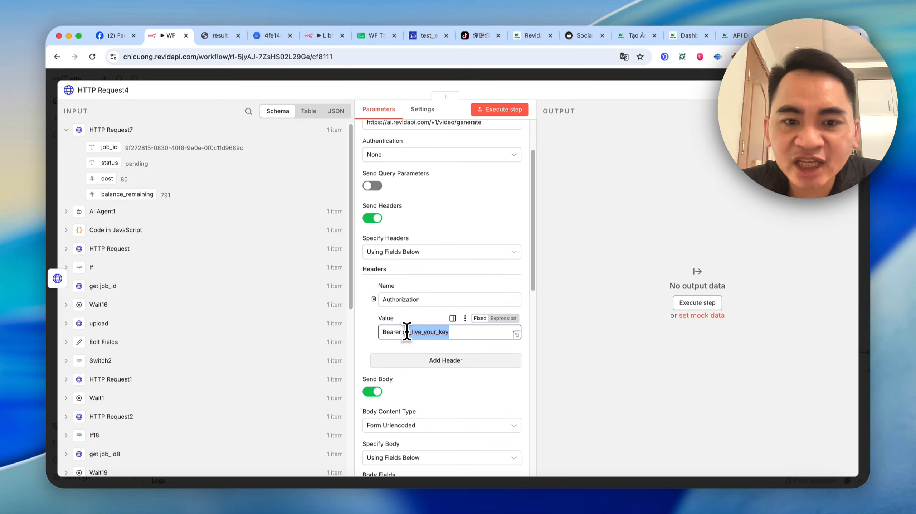
pyautogui.scroll(-8, 478, 308)
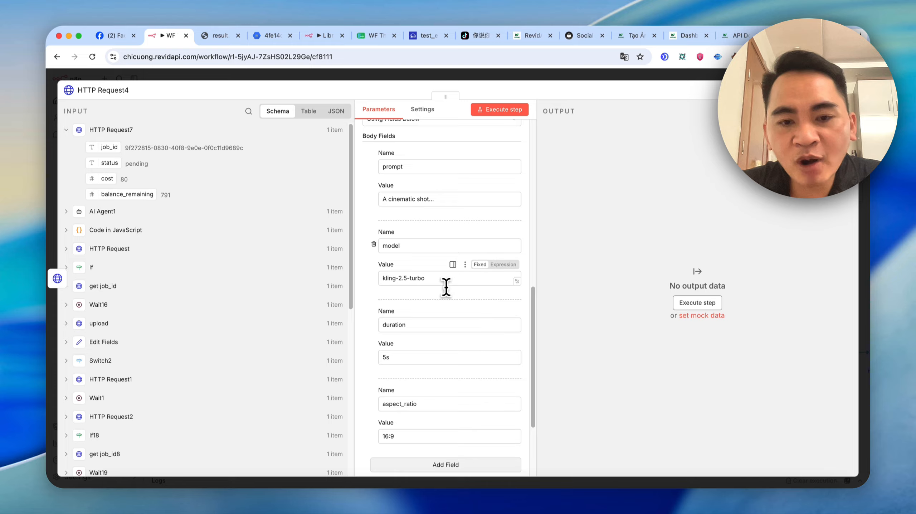
pyautogui.moveTo(437, 279); pyautogui.dragTo(327, 277)
# Insert the AI Agent1 output into the prompt field's value in HTTP Request4
pyautogui.moveTo(449, 199); pyautogui.dragTo(401, 198)
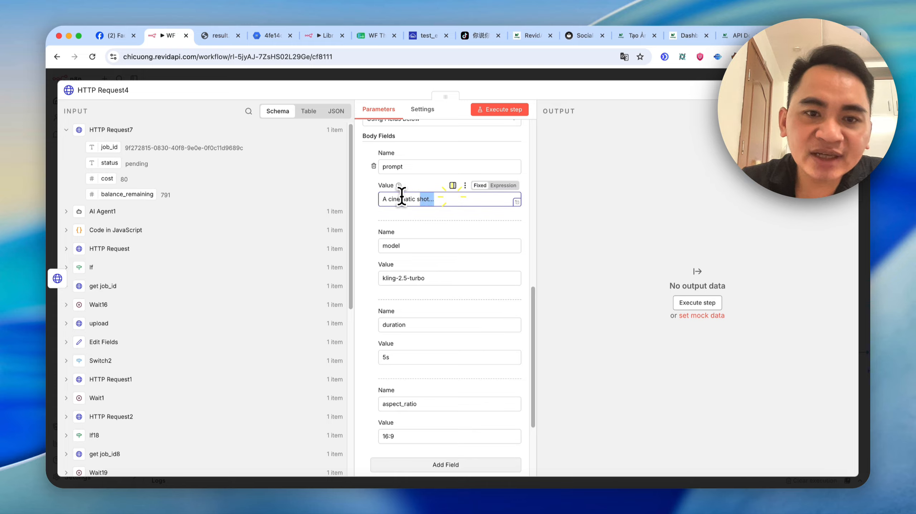
pyautogui.click(72, 212)
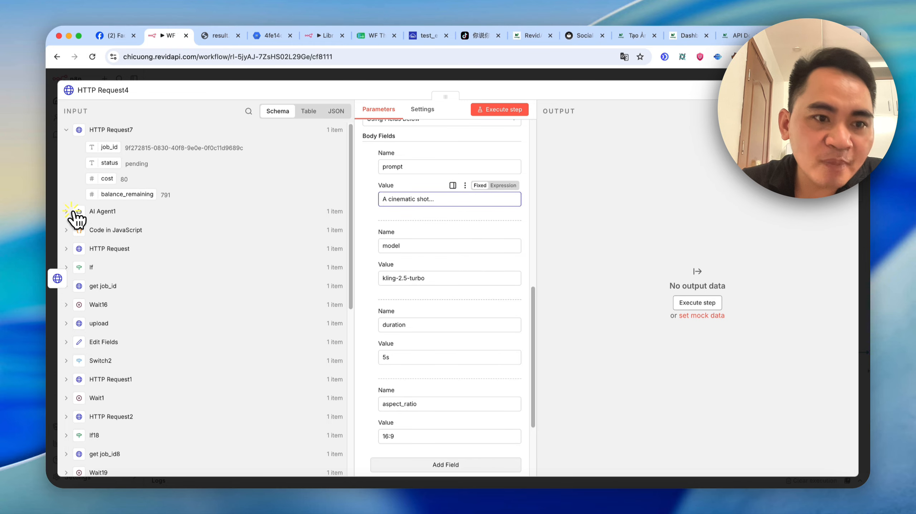
pyautogui.moveTo(110, 229); pyautogui.dragTo(429, 206)
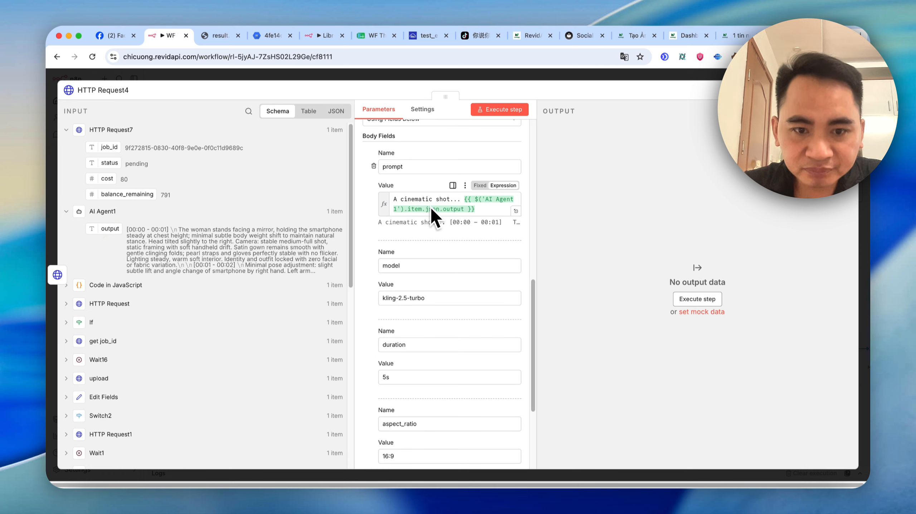
# Set the duration field to 5s in HTTP Request4, highlight the aspect_ratio value, and close the node
pyautogui.scroll(-3, 430, 207)
pyautogui.click(385, 234)
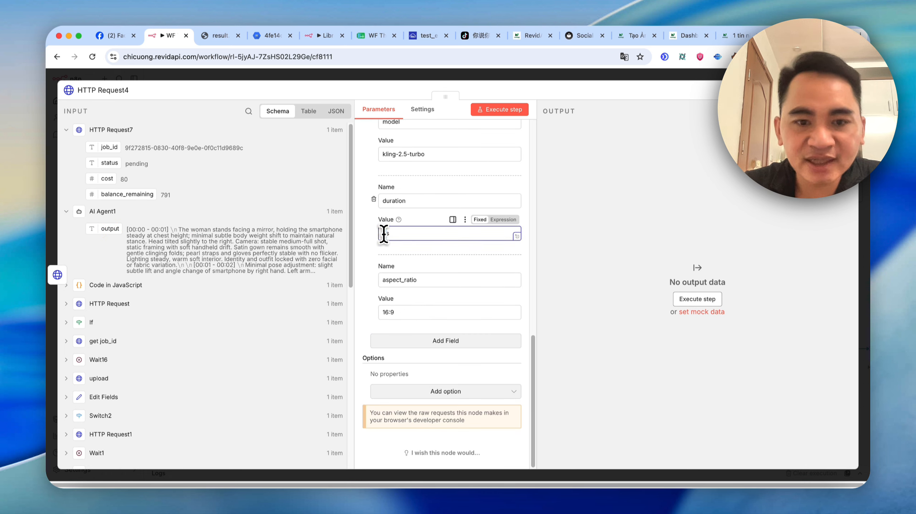
pyautogui.write('5s')
pyautogui.tripleClick(406, 312)
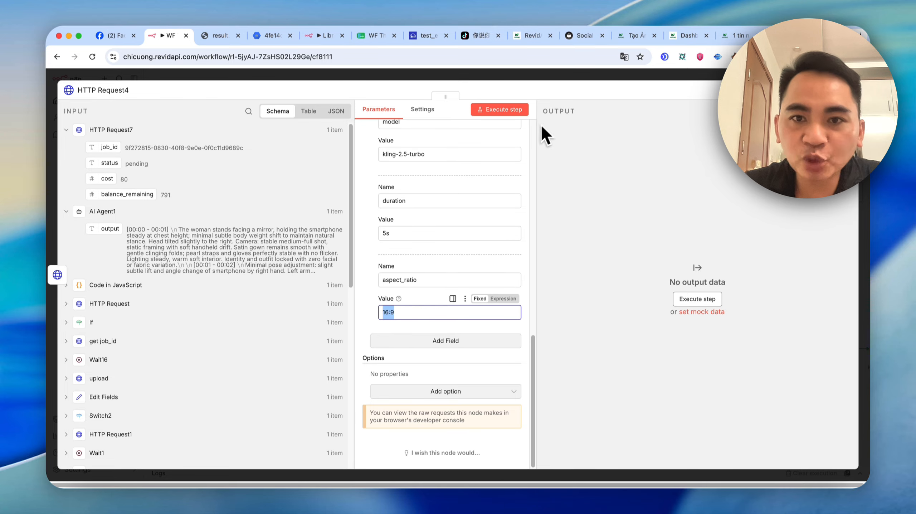
pyautogui.click(569, 77)
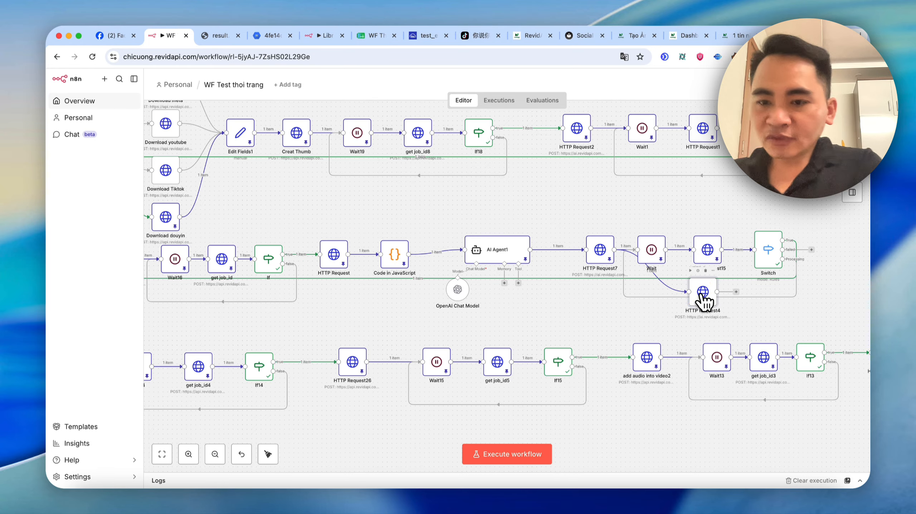
# Open the HTTP Request15 node and copy the result video URL from its output
pyautogui.doubleClick(707, 255)
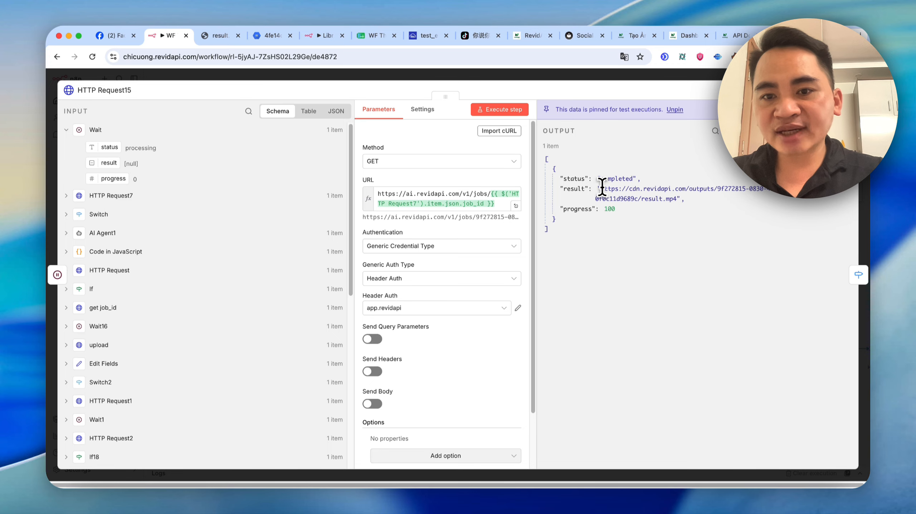
pyautogui.moveTo(599, 188); pyautogui.dragTo(676, 200)
pyautogui.rightClick(663, 198)
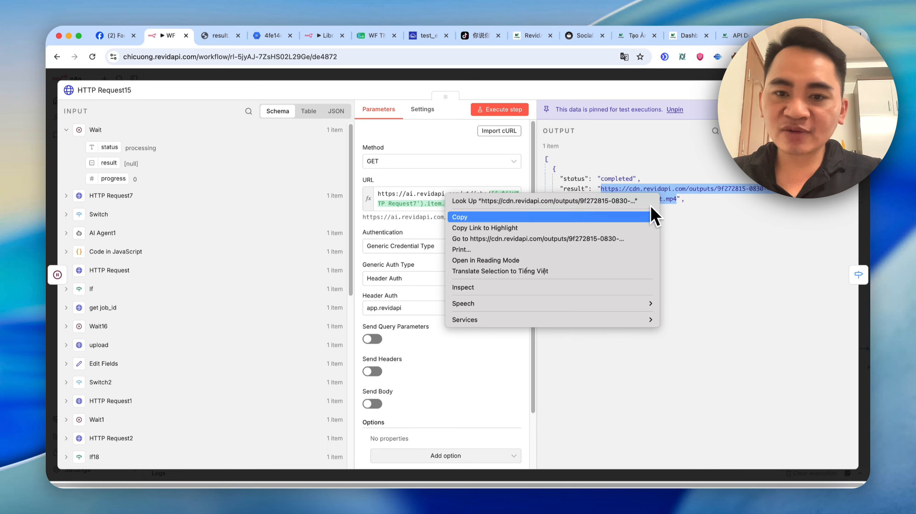
pyautogui.click(459, 216)
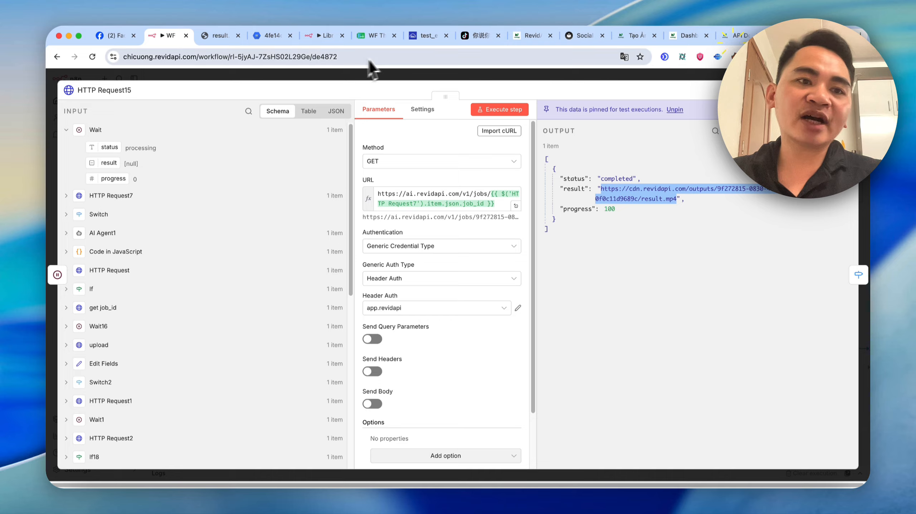
# Recheck the RevidAPI docs, and open the result URL from the HTTP Request15 output in a new tab
pyautogui.click(735, 35)
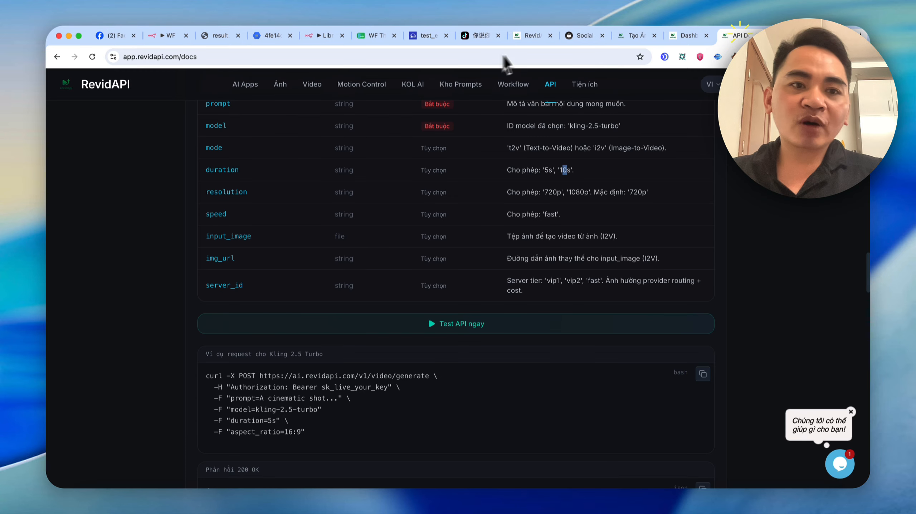
pyautogui.click(185, 58)
pyautogui.click(168, 35)
pyautogui.rightClick(637, 193)
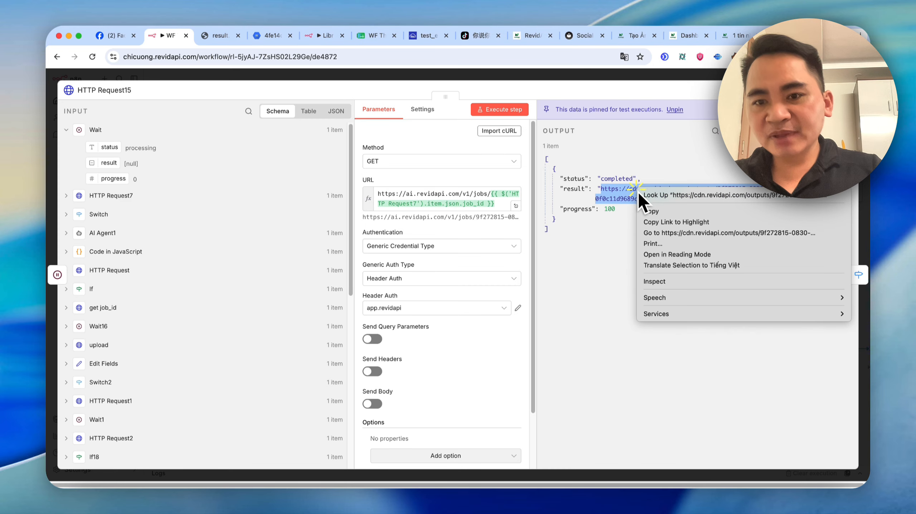
pyautogui.click(696, 234)
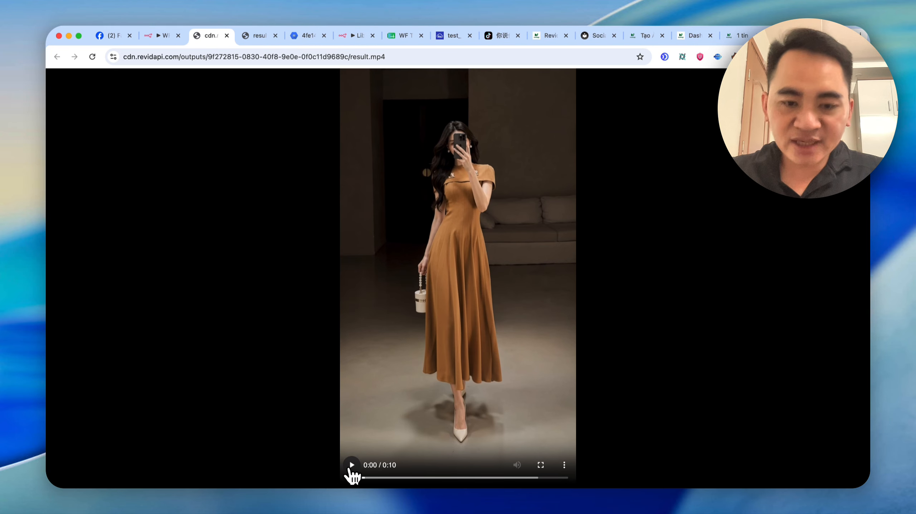
# Play the generated result.mp4 video, pause it near the end, and close both its tab and the HTTP Request15 node
pyautogui.click(352, 468)
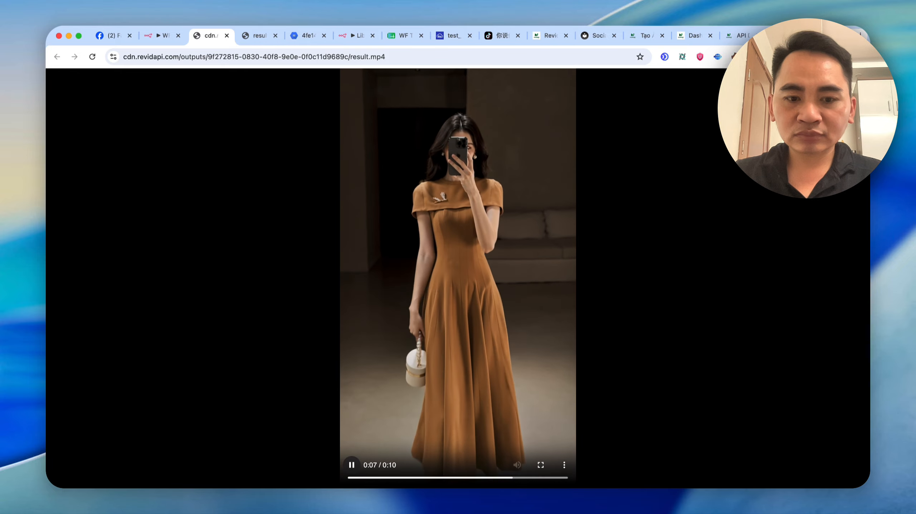
pyautogui.click(351, 465)
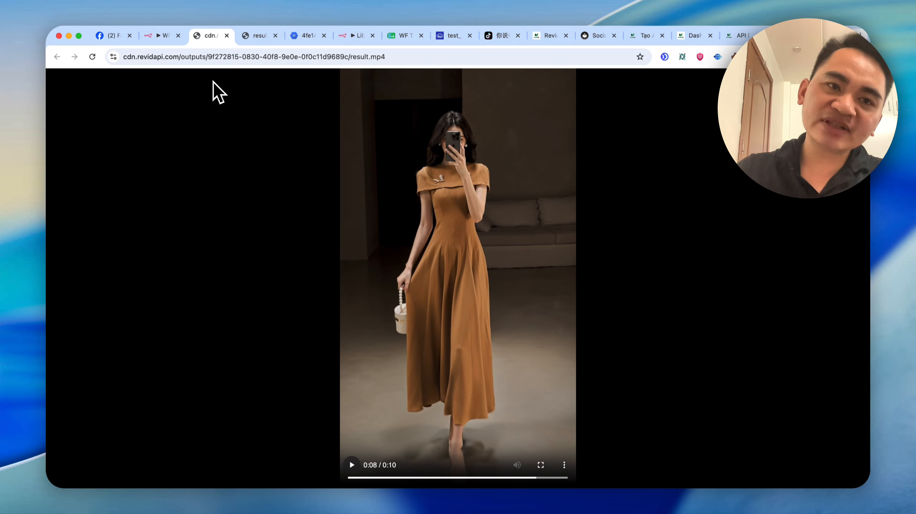
pyautogui.click(227, 36)
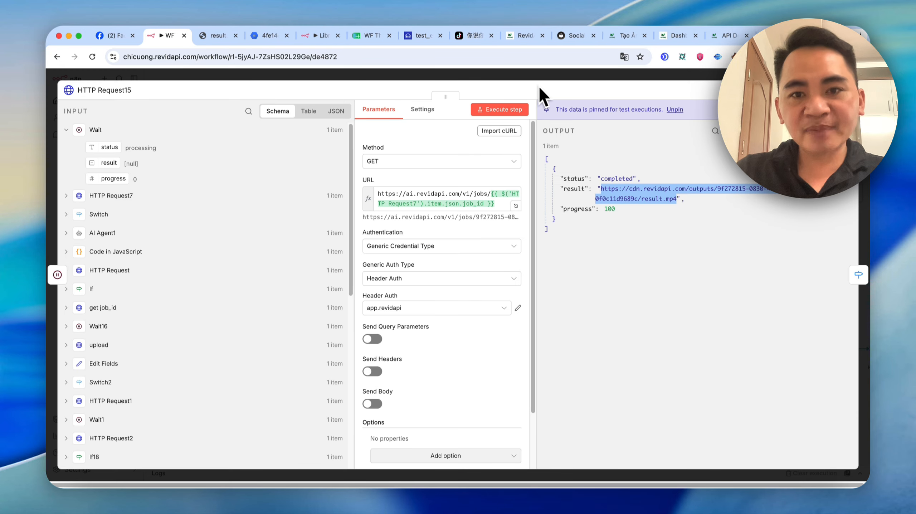
pyautogui.click(570, 80)
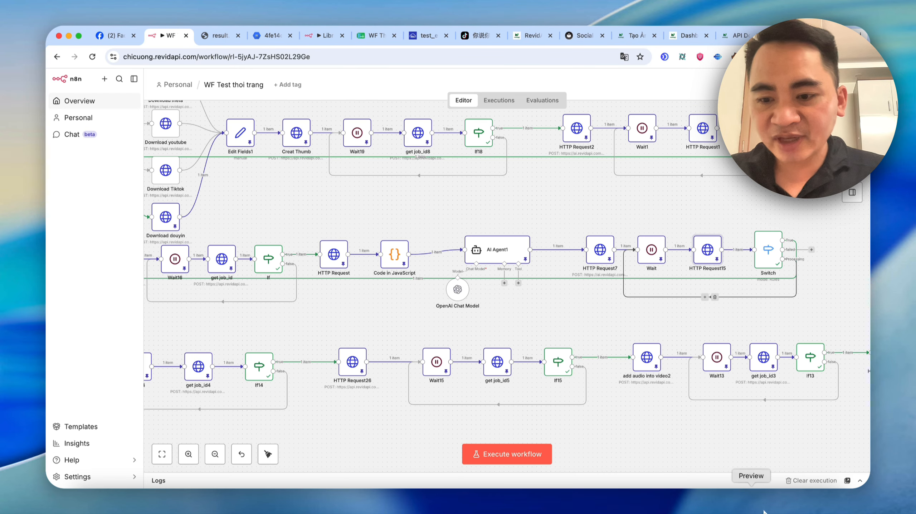
# Switch to the Preview diagram, highlight the step 7 heading about separating background music or finding hot TikTok music, and return to the workflow
pyautogui.press('super+Tab')
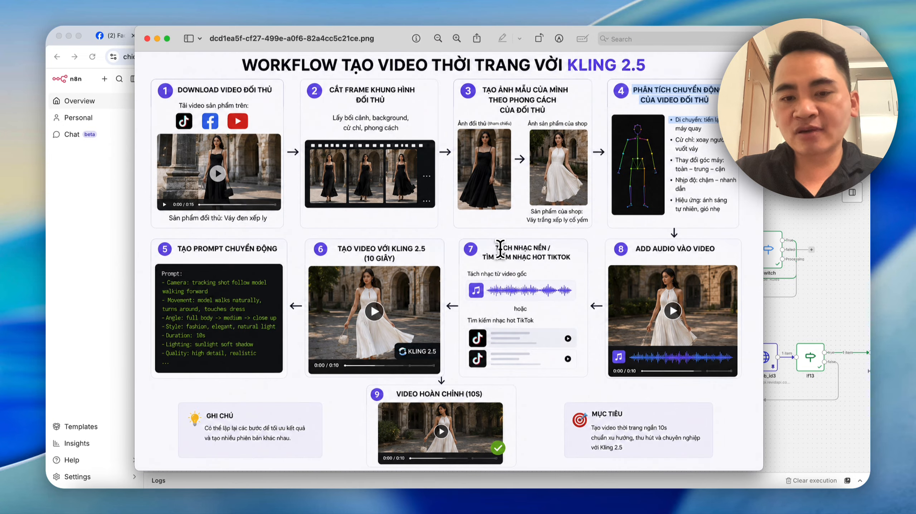
pyautogui.moveTo(496, 247); pyautogui.dragTo(552, 261)
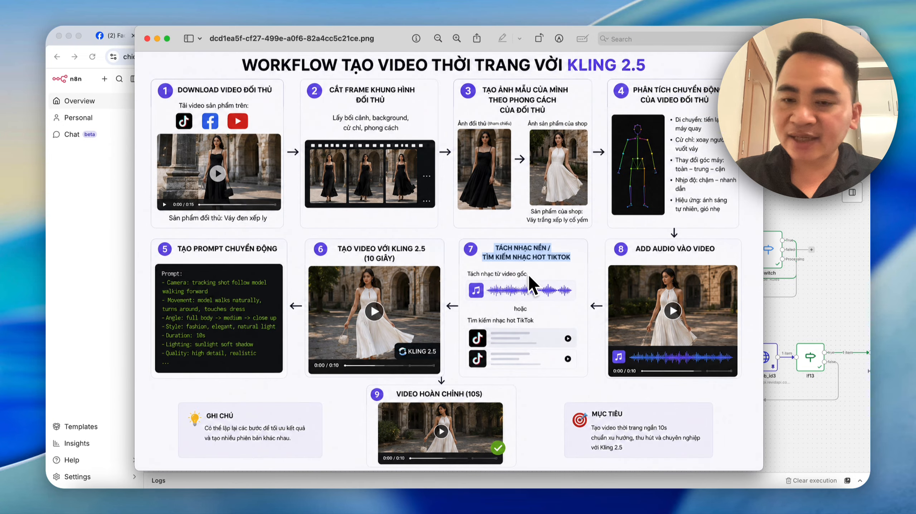
pyautogui.click(836, 244)
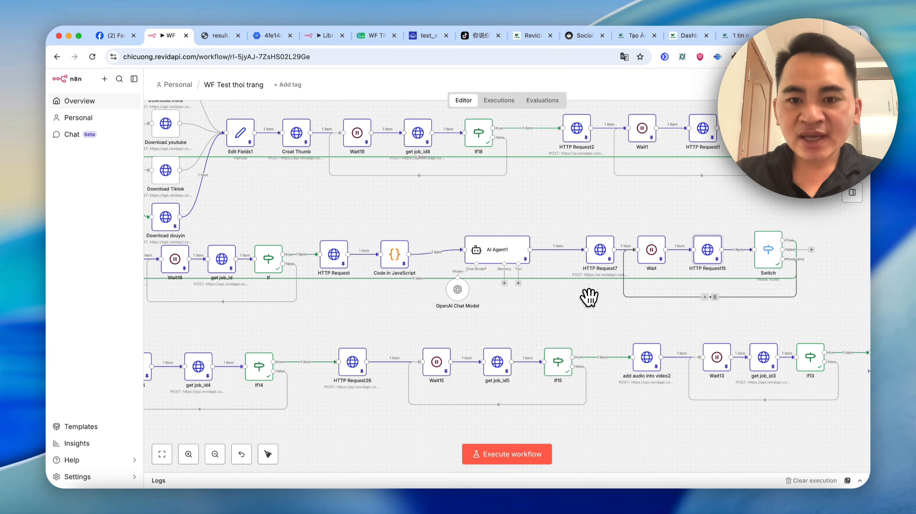
# Open the HTTP Request25 node, examine its convert/mp3 URL and the media_url in its JSON body, and close it
pyautogui.moveTo(586, 297); pyautogui.dragTo(668, 266)
pyautogui.scroll(-3, 666, 268)
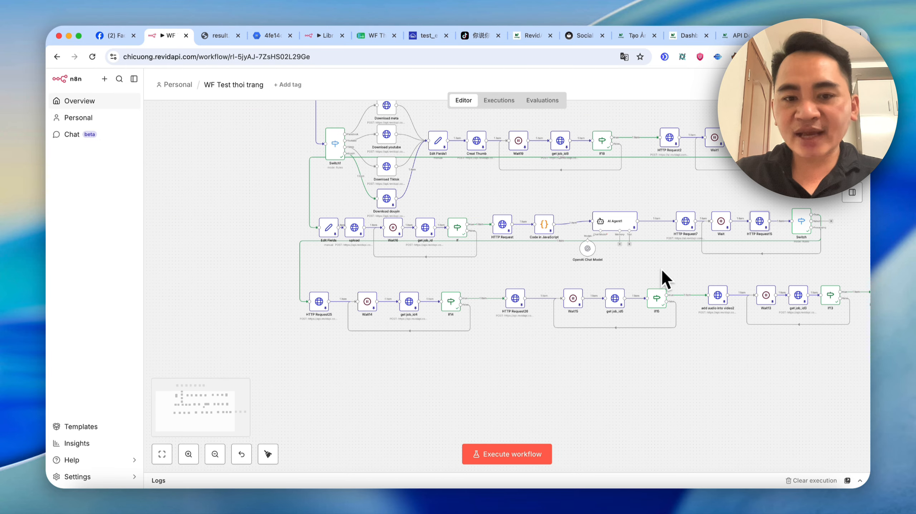
pyautogui.doubleClick(317, 304)
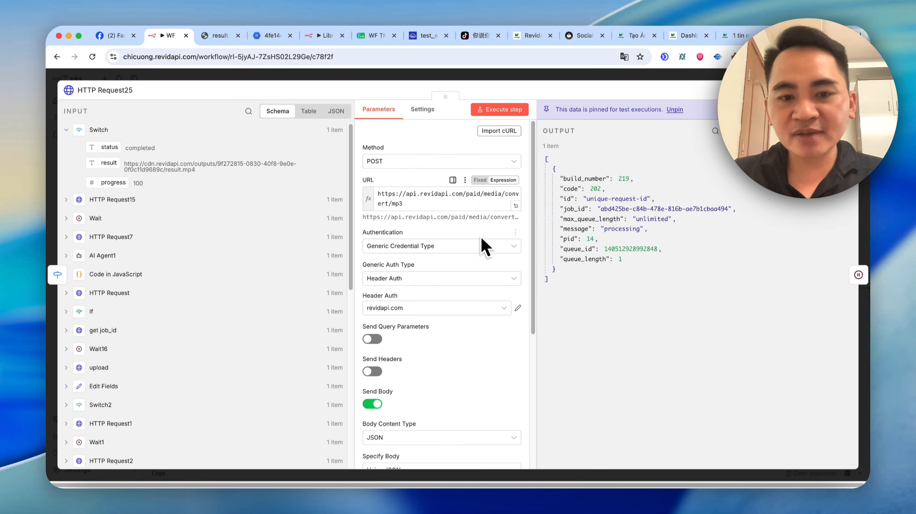
pyautogui.scroll(-5, 486, 252)
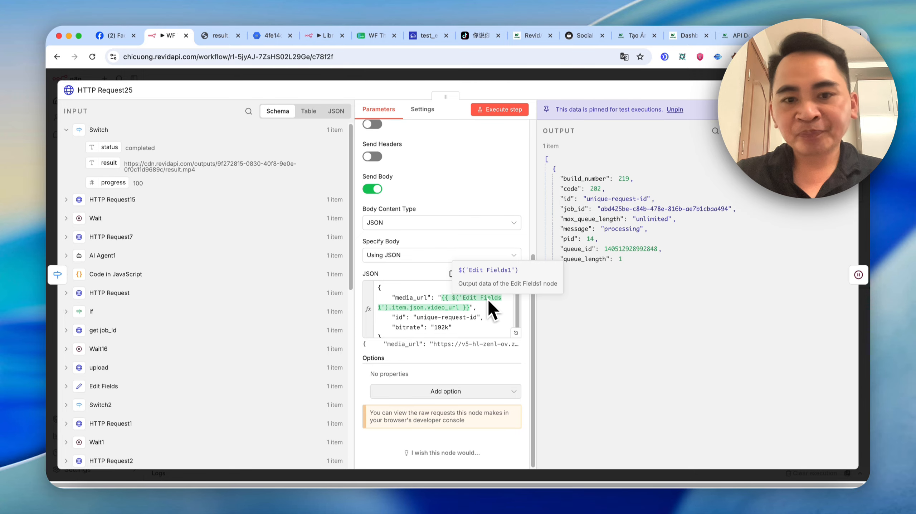
pyautogui.click(594, 79)
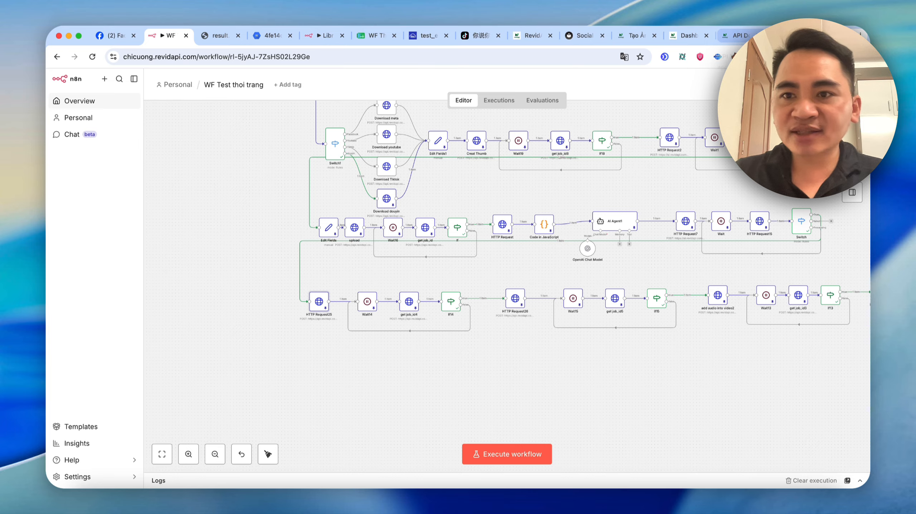
# Open the Revid API YouTube channel's videos in a new tab and find the tutorial on separating vocals and background music
pyautogui.press('super+t')
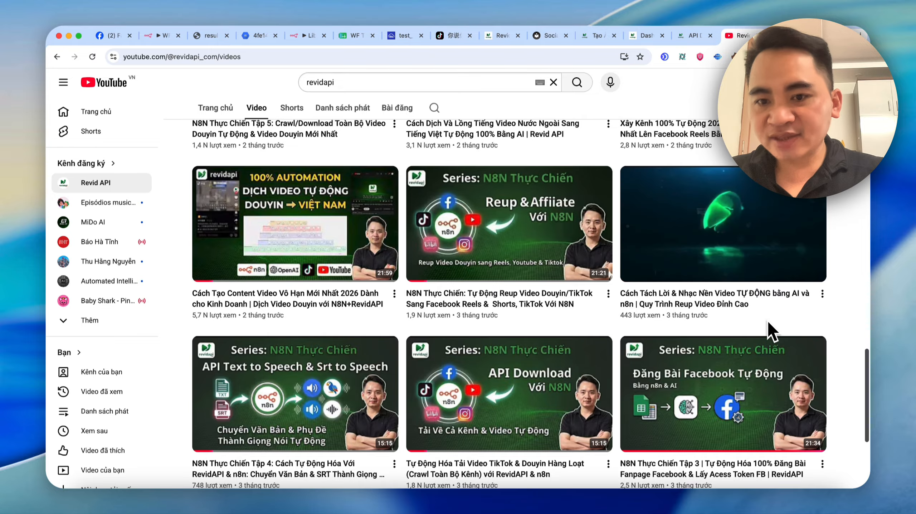
pyautogui.scroll(-5, 770, 329)
pyautogui.scroll(7, 787, 317)
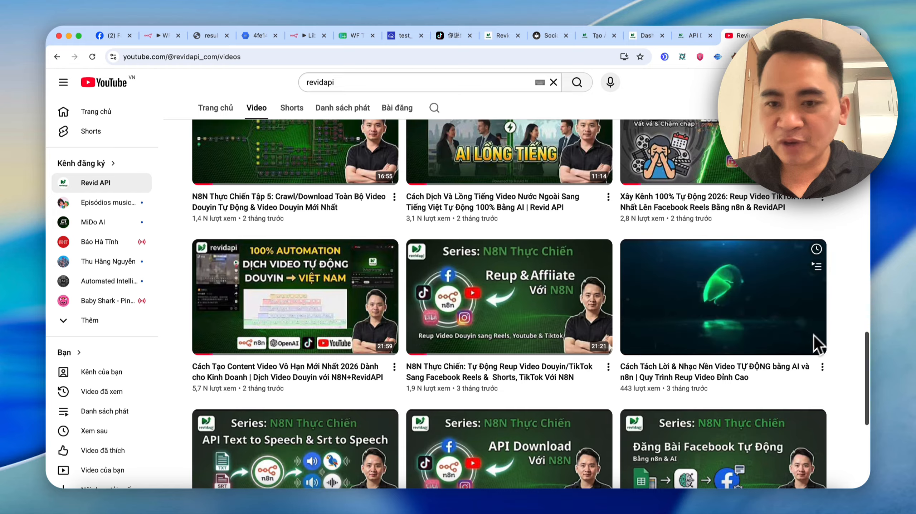
# Return to the n8n workflow, examine the audio separation result in the get job_id5 node of the last row, and close the node
pyautogui.click(155, 38)
pyautogui.scroll(-5, 309, 286)
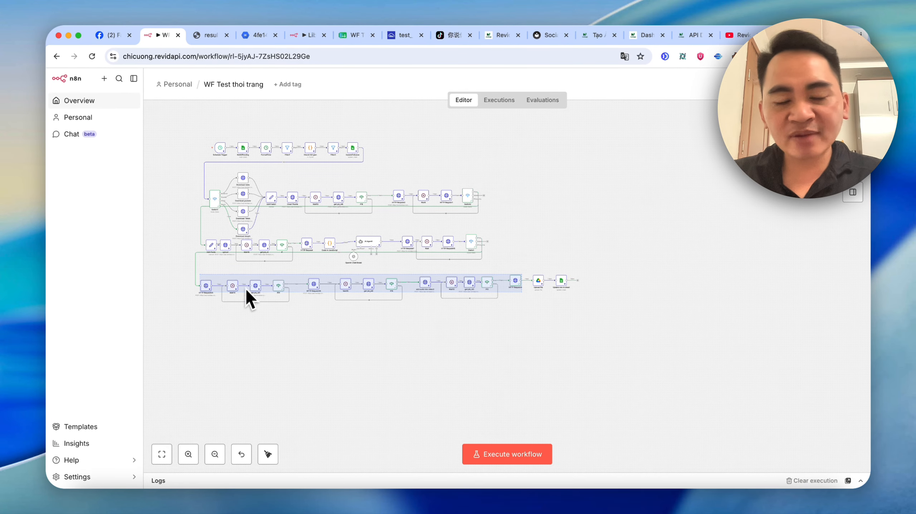
pyautogui.scroll(3, 367, 288)
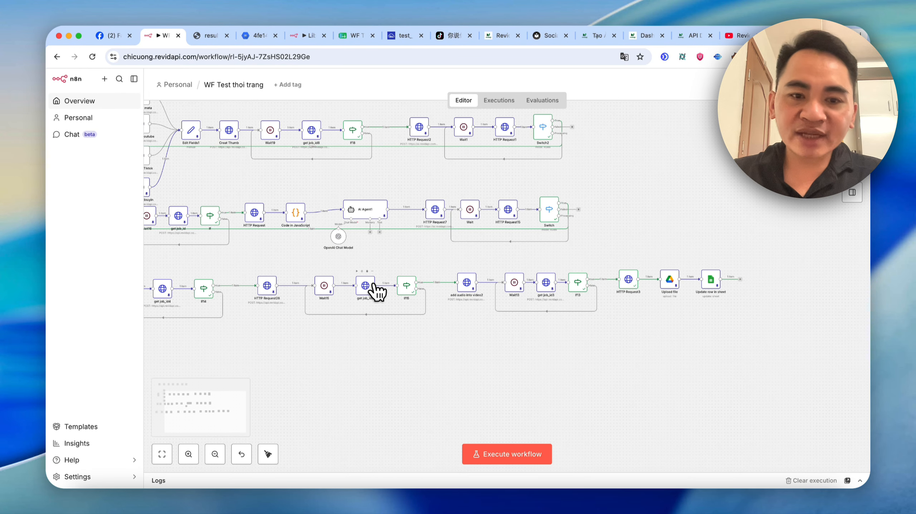
pyautogui.doubleClick(380, 282)
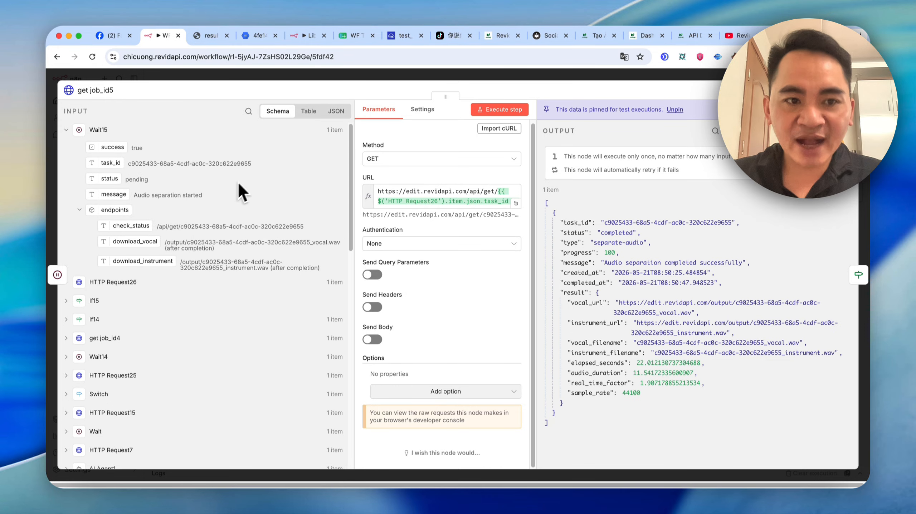
pyautogui.click(518, 77)
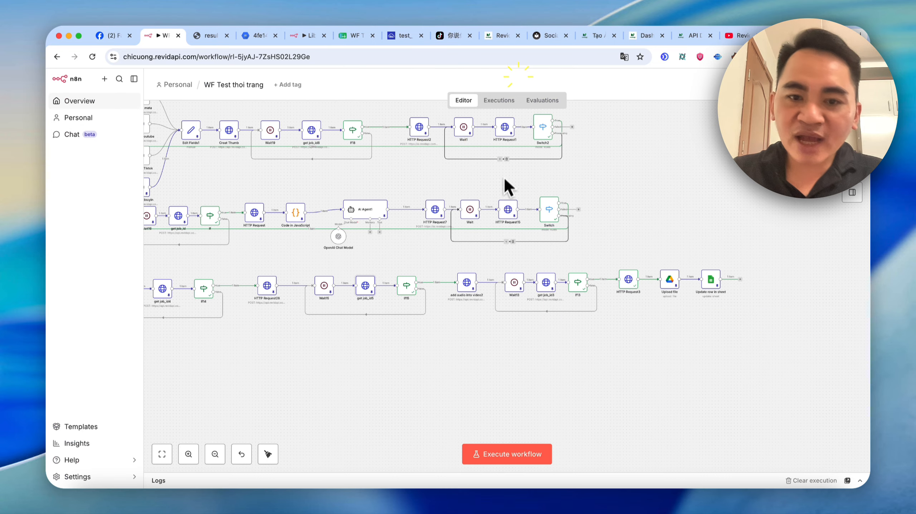
# Examine the add audio into video2 node, play the final video in the HTTP Request3 output, and close the nodes
pyautogui.doubleClick(467, 284)
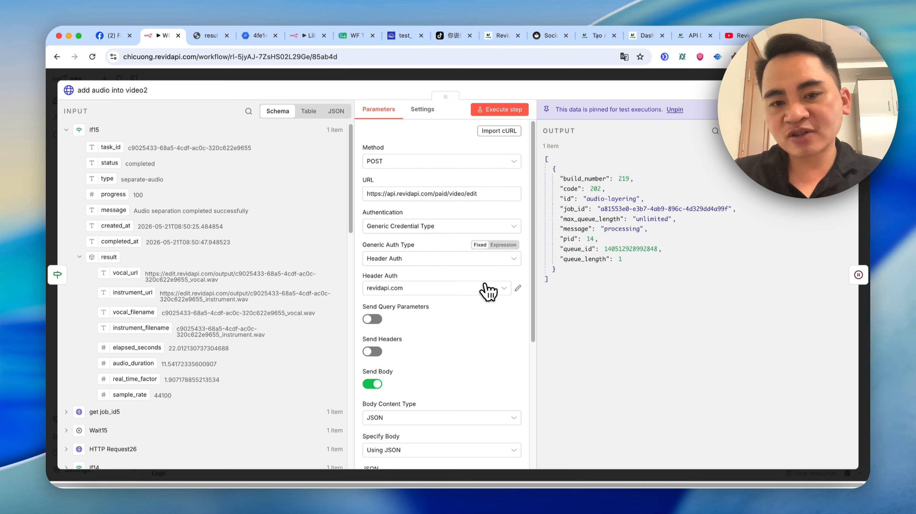
pyautogui.click(595, 82)
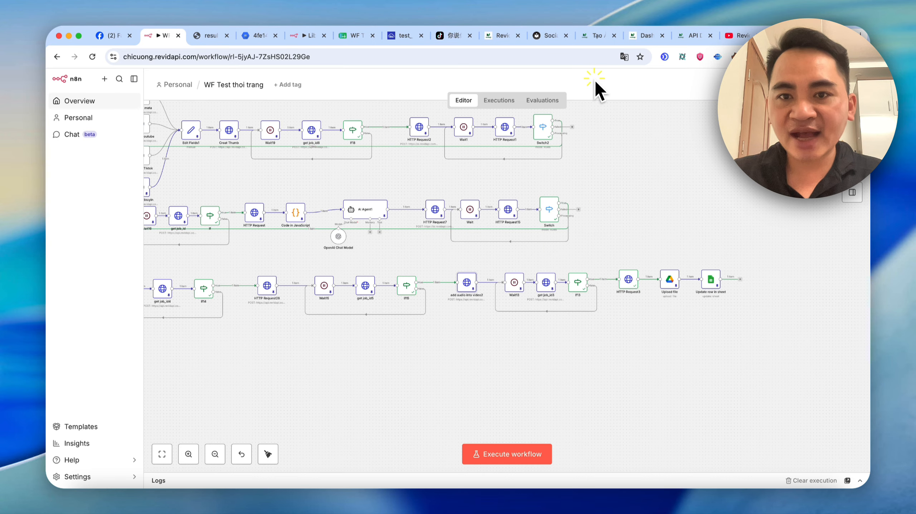
pyautogui.doubleClick(633, 284)
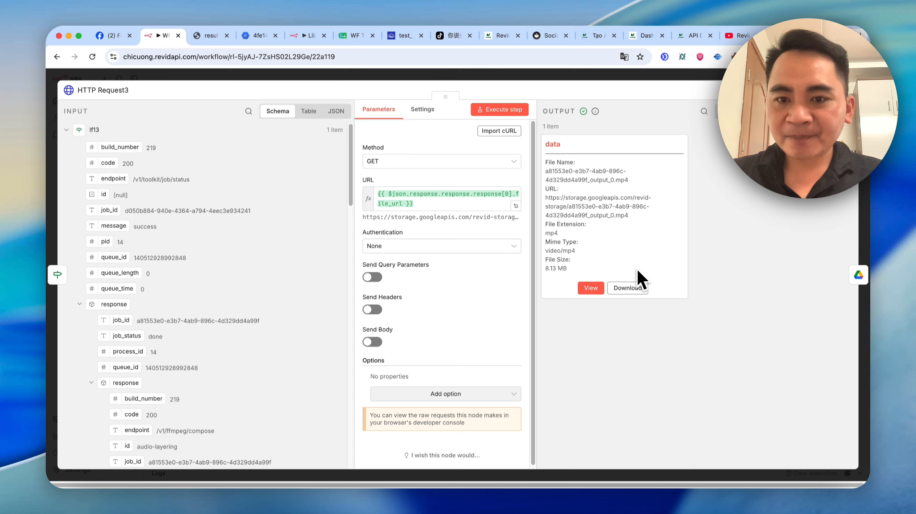
pyautogui.click(590, 288)
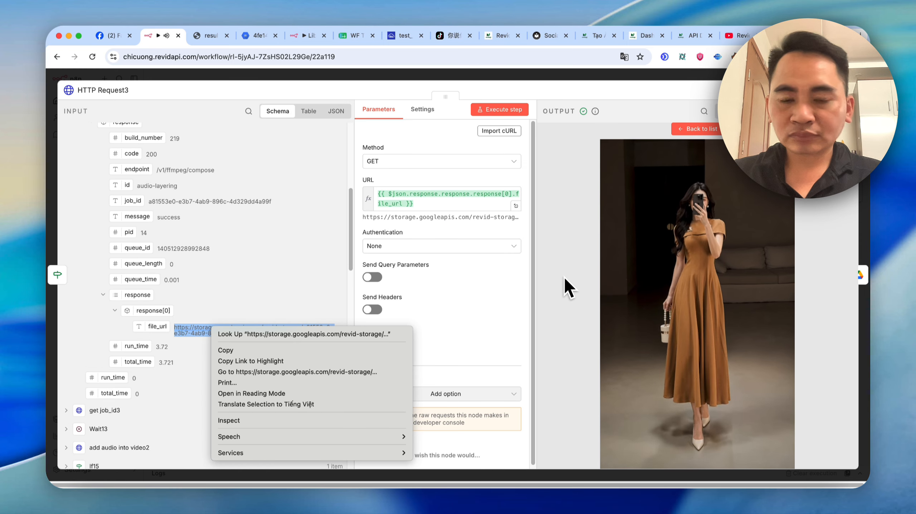
pyautogui.click(574, 276)
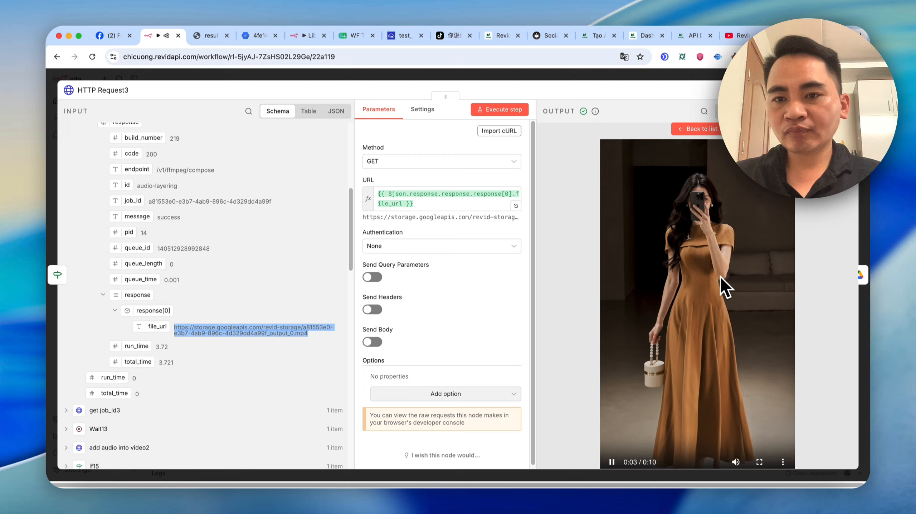
pyautogui.click(611, 462)
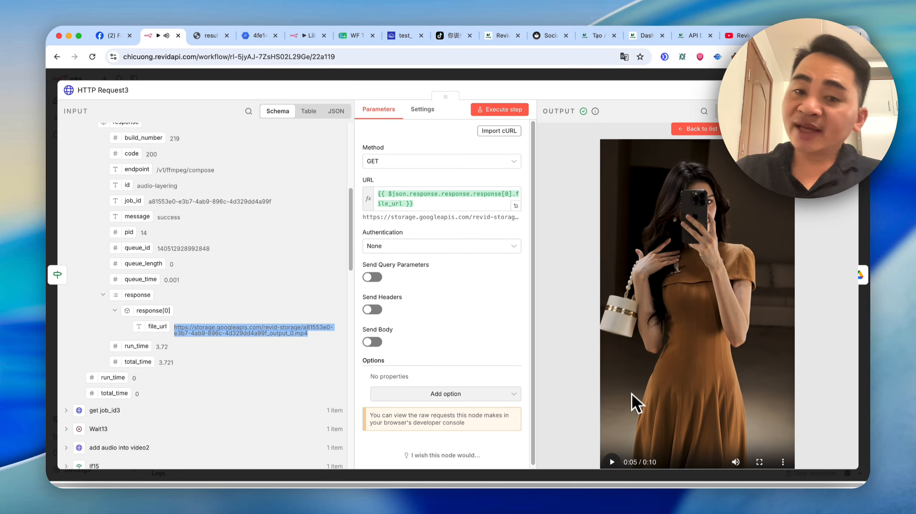
pyautogui.click(598, 78)
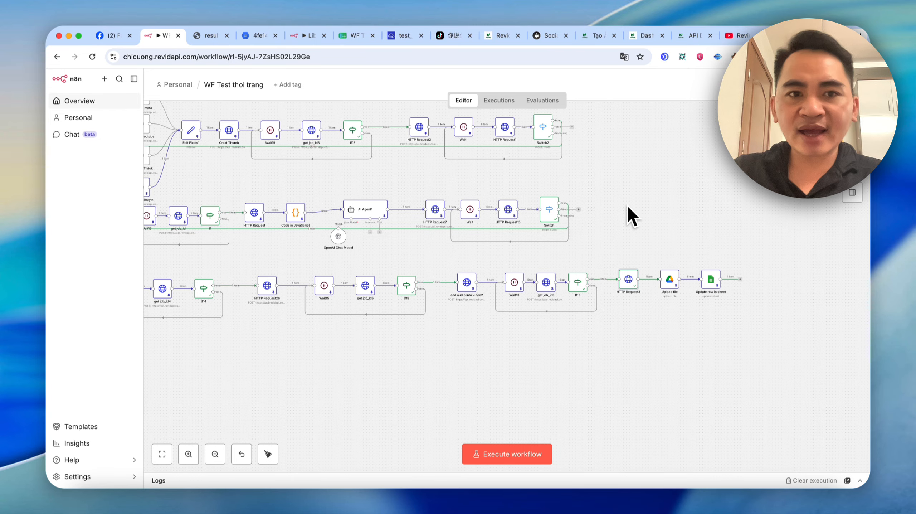
# Open the TikTok Music Trend page in the Revid API documentation and highlight its title
pyautogui.click(543, 36)
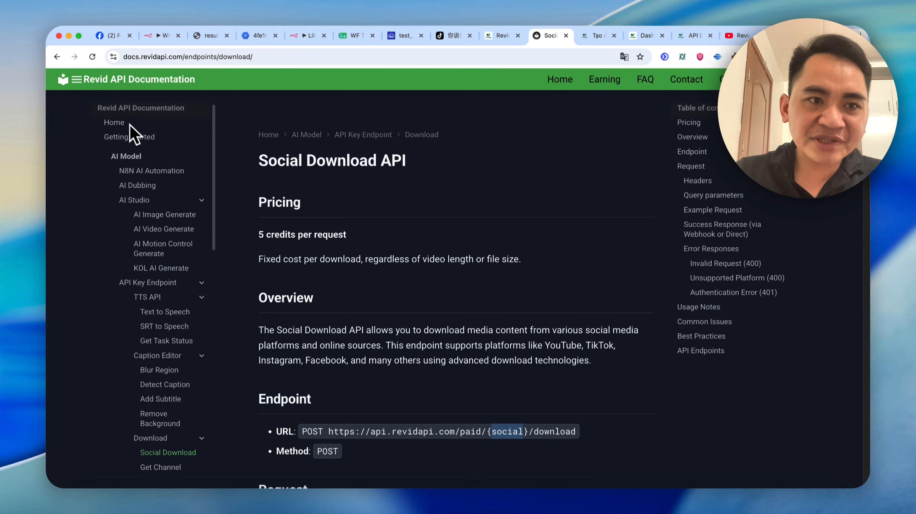
pyautogui.click(147, 57)
pyautogui.moveTo(213, 170); pyautogui.dragTo(211, 280)
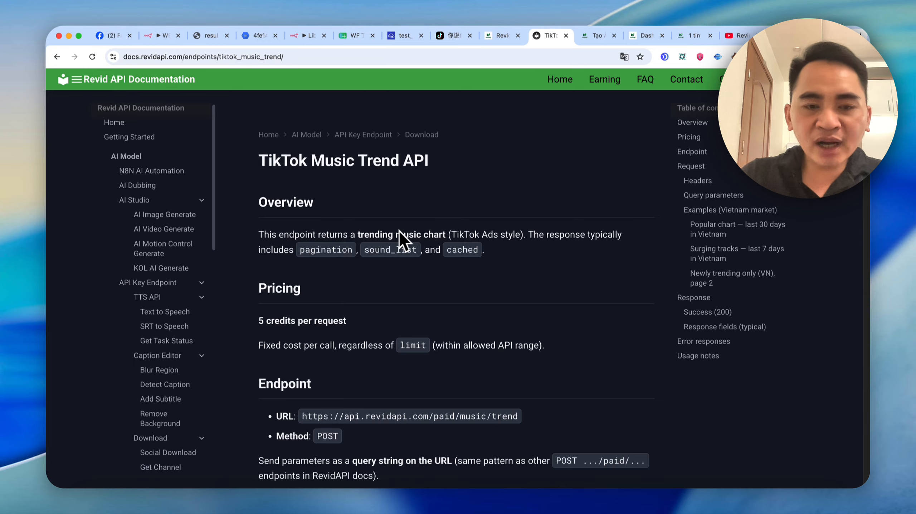
pyautogui.moveTo(267, 158); pyautogui.dragTo(374, 160)
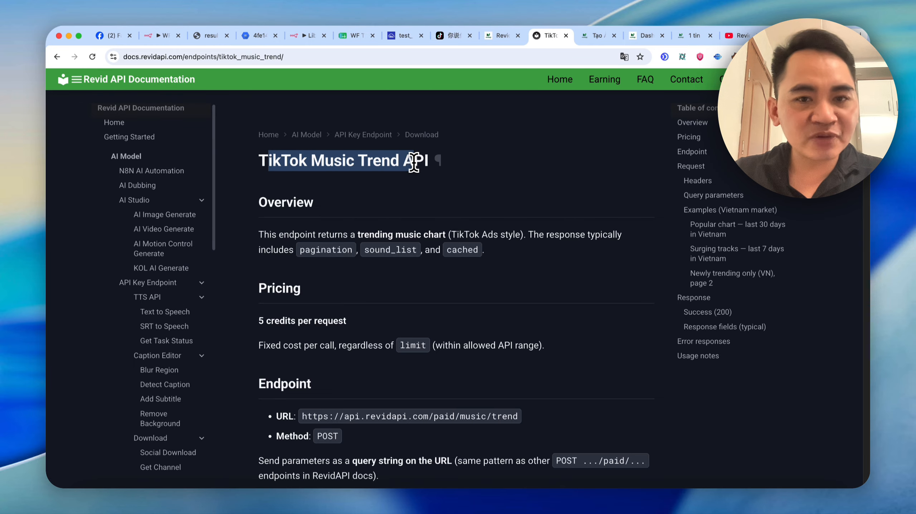
# Highlight the 30-day popular and 7-day fast-rising Vietnam music examples in the Vietnamese documentation, and examine the TikTok music endpoints in the navigation
pyautogui.moveTo(266, 173); pyautogui.dragTo(423, 174)
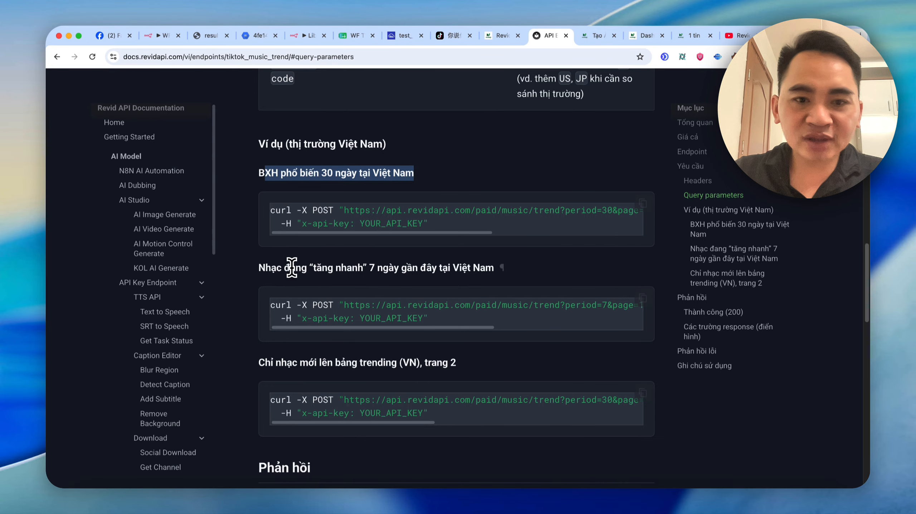
pyautogui.moveTo(292, 267); pyautogui.dragTo(471, 268)
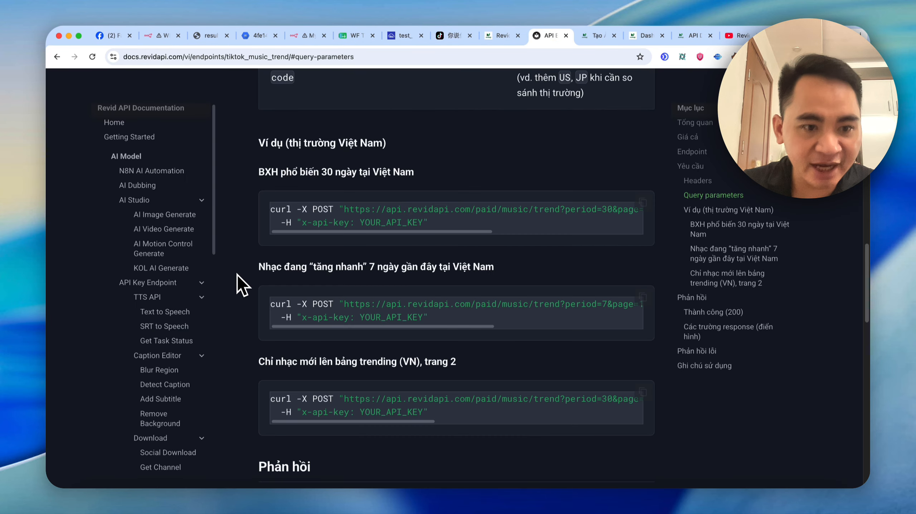
pyautogui.scroll(-1, 208, 324)
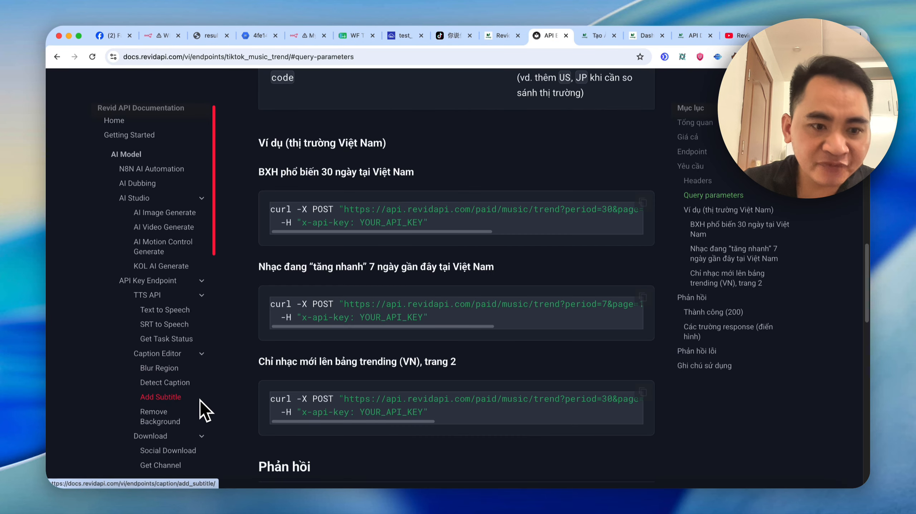
pyautogui.scroll(-10, 182, 274)
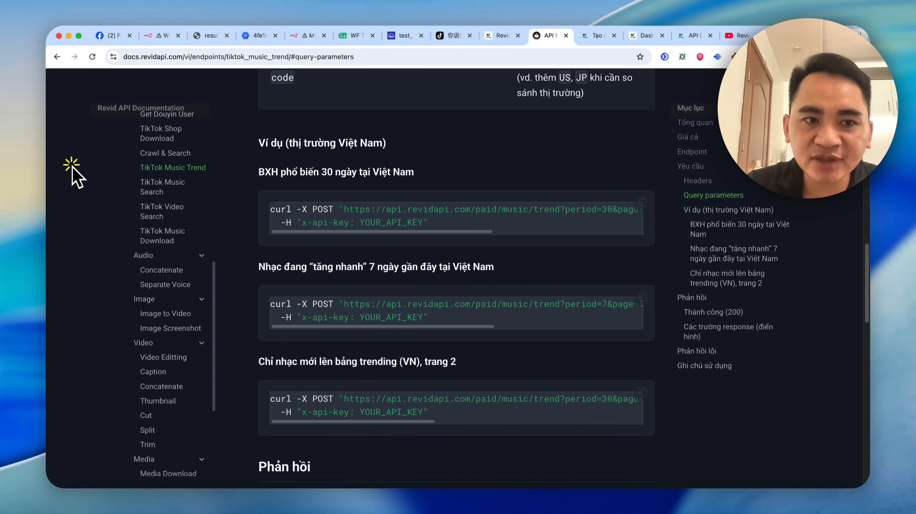
pyautogui.moveTo(72, 166); pyautogui.dragTo(235, 253)
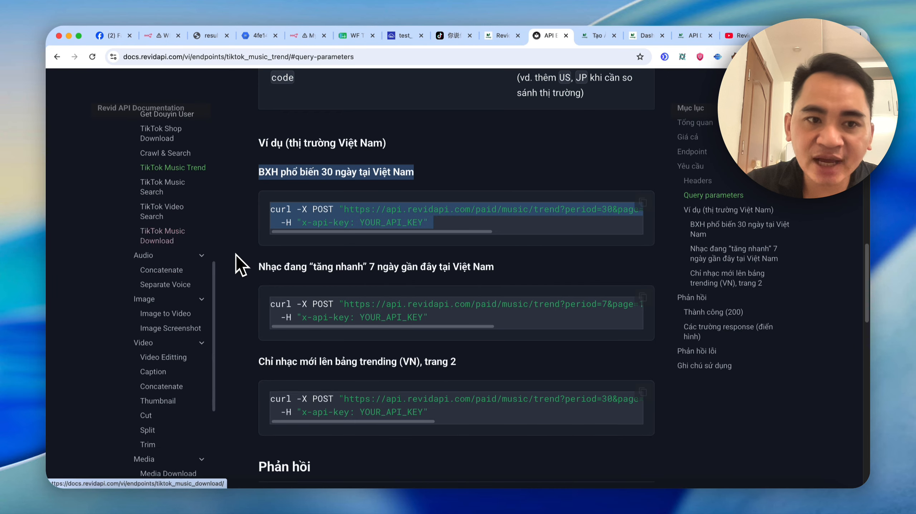
# Return to the n8n workflow, close the HTTP Request4 node and delete it from the canvas
pyautogui.click(116, 37)
pyautogui.click(164, 35)
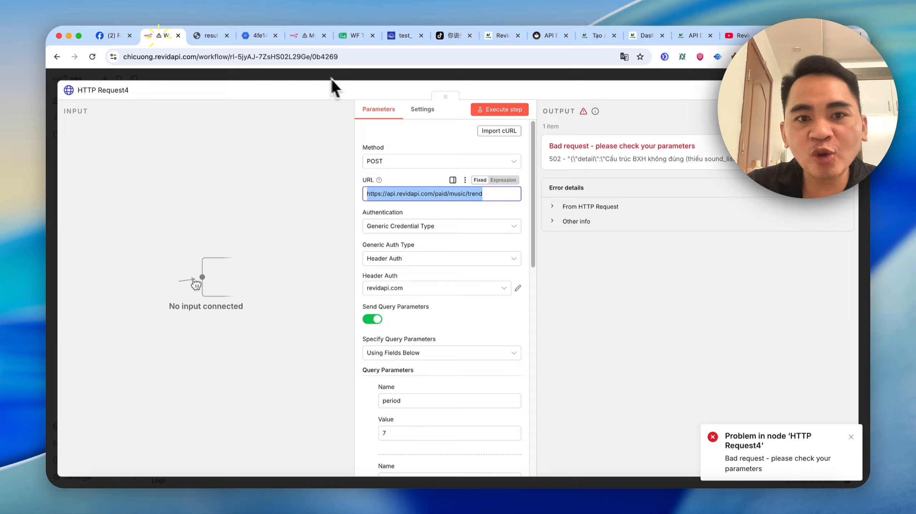
pyautogui.click(483, 85)
pyautogui.press('BackSpace')
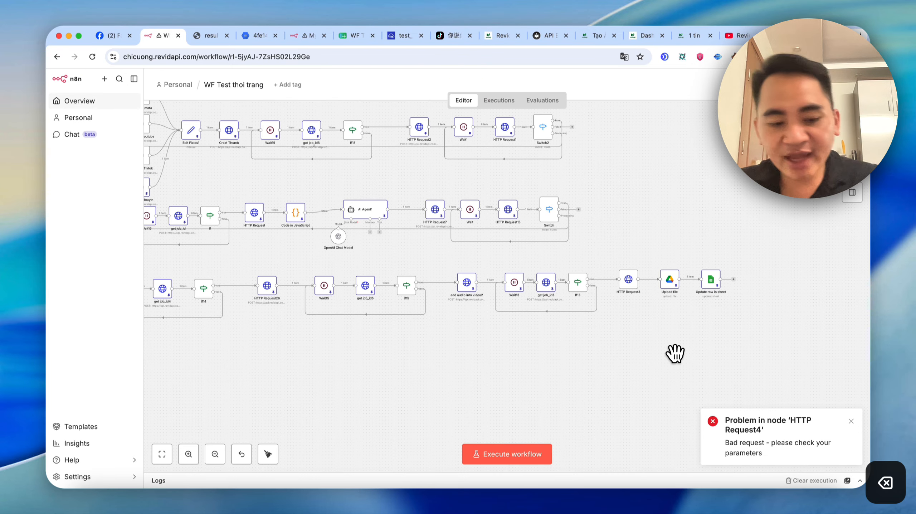
# Fit the whole workflow on the canvas, highlight its nodes with a selection box, and clear the selection
pyautogui.press('1')
pyautogui.click(656, 365)
pyautogui.moveTo(330, 186); pyautogui.dragTo(758, 382)
pyautogui.scroll(3, 759, 382)
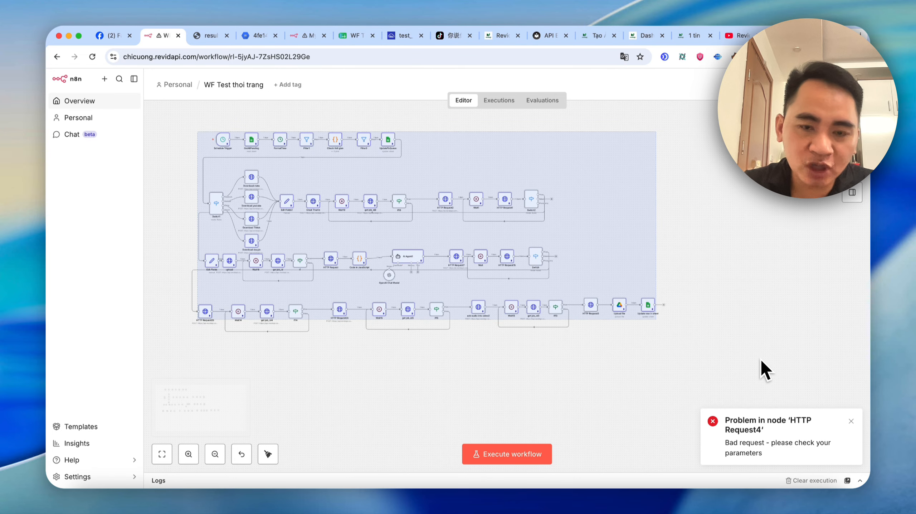
pyautogui.click(709, 232)
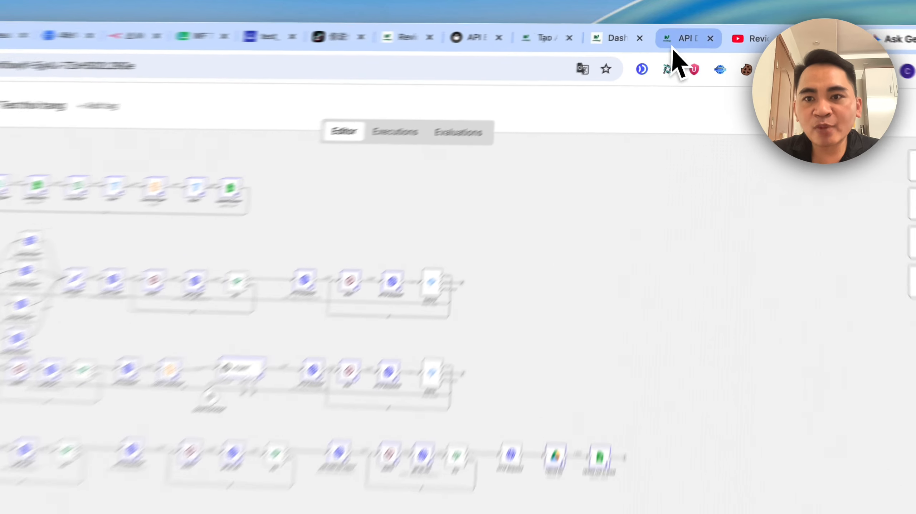
# Open the RevidAPI video generation results, play the Kling 2.5 Turbo pajama video, and close its details
pyautogui.click(693, 36)
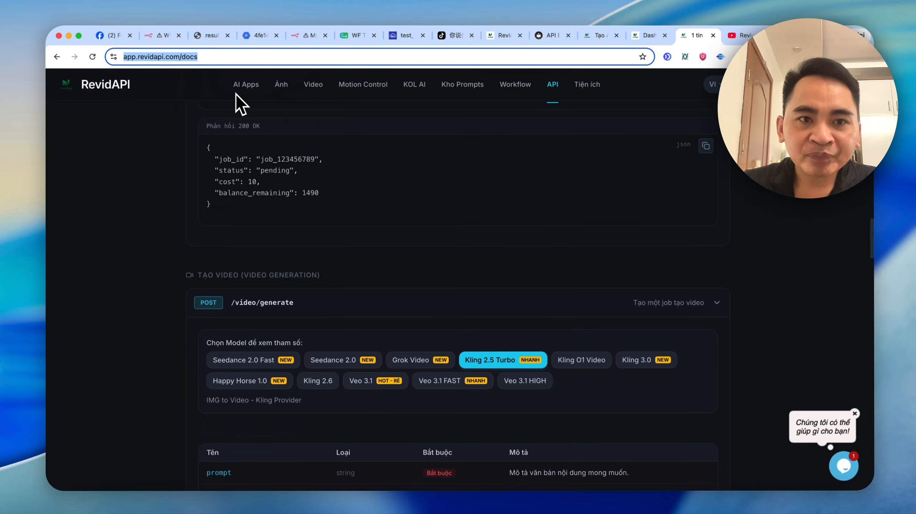
pyautogui.scroll(3, 400, 123)
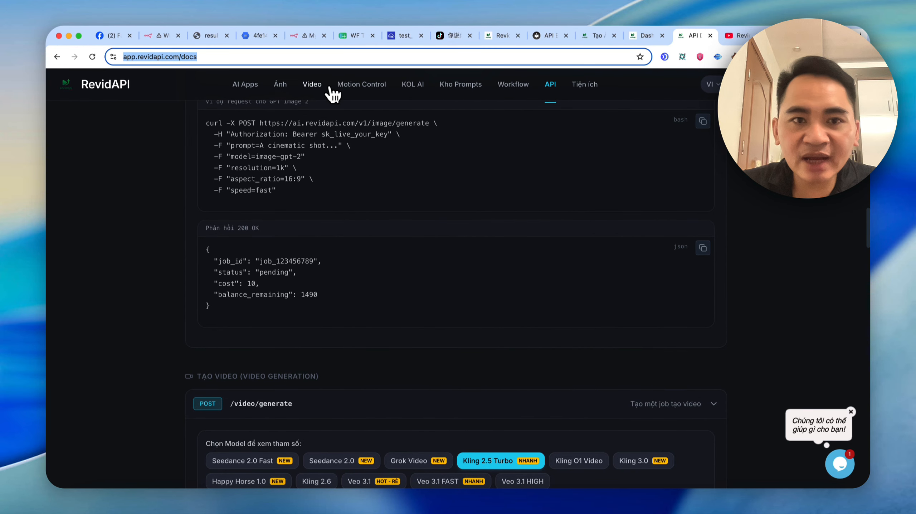
pyautogui.click(311, 86)
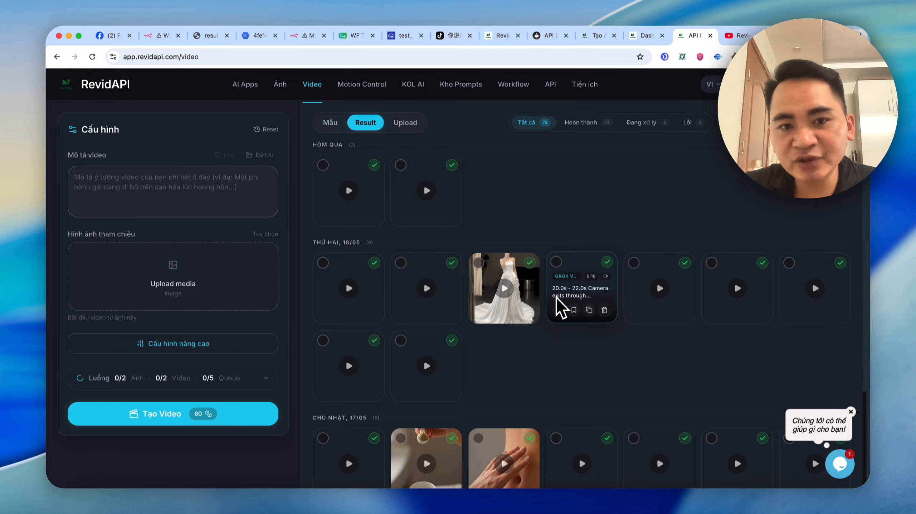
pyautogui.moveTo(500, 297)
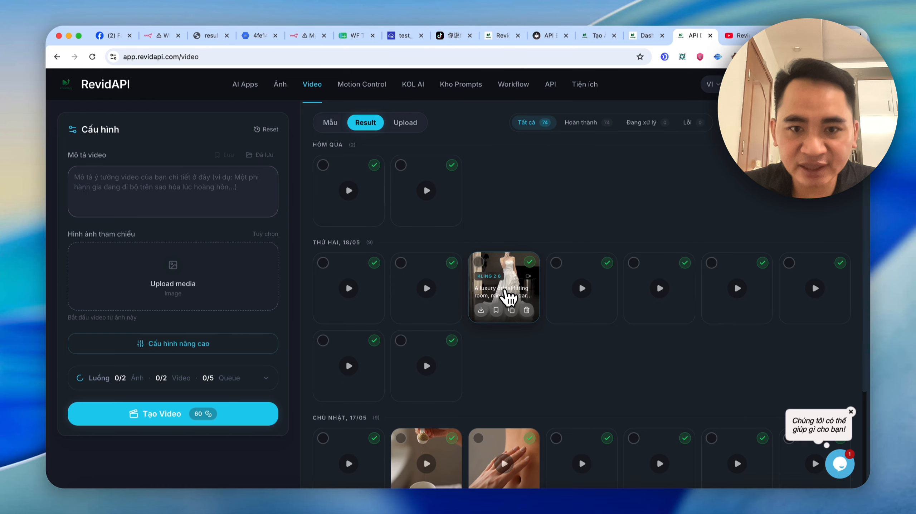
pyautogui.click(507, 297)
pyautogui.click(213, 448)
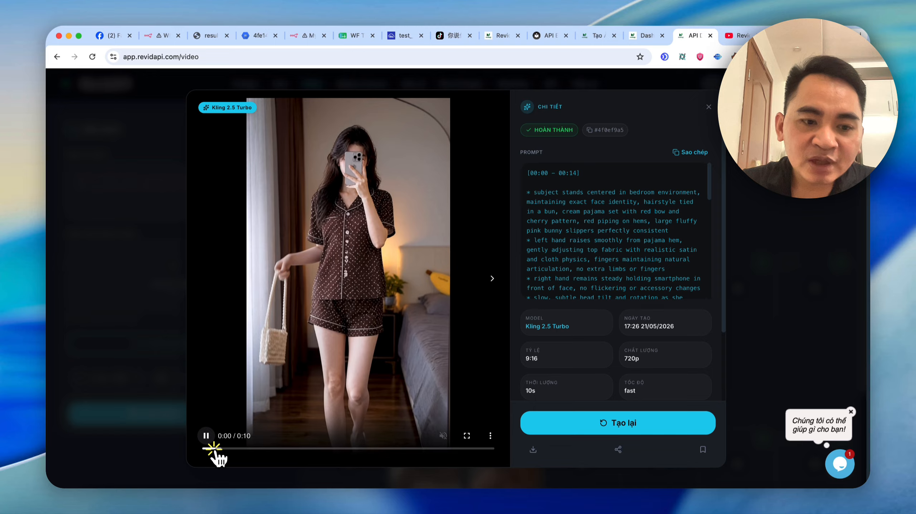
pyautogui.click(206, 436)
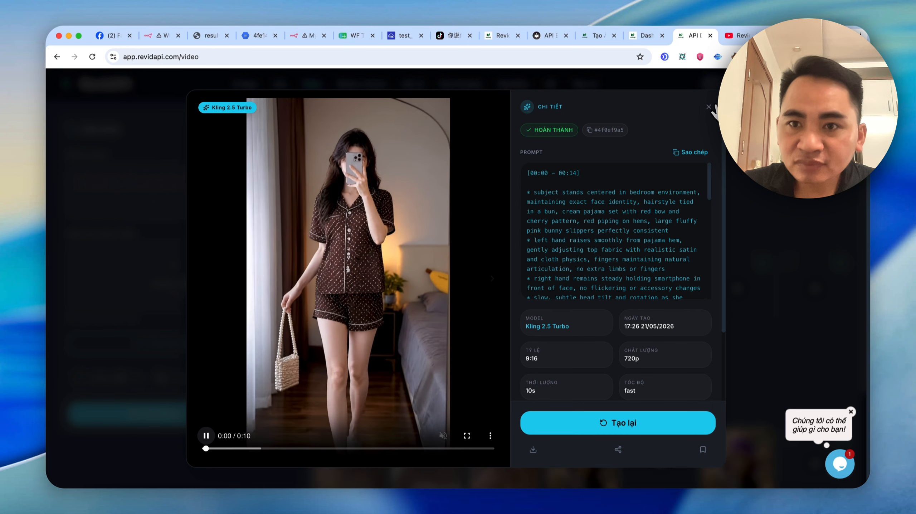
pyautogui.press('Escape')
# Switch to Facebook, play the wedding dress video from the Kling 2.5 workflow post with sound, and close it
pyautogui.click(123, 36)
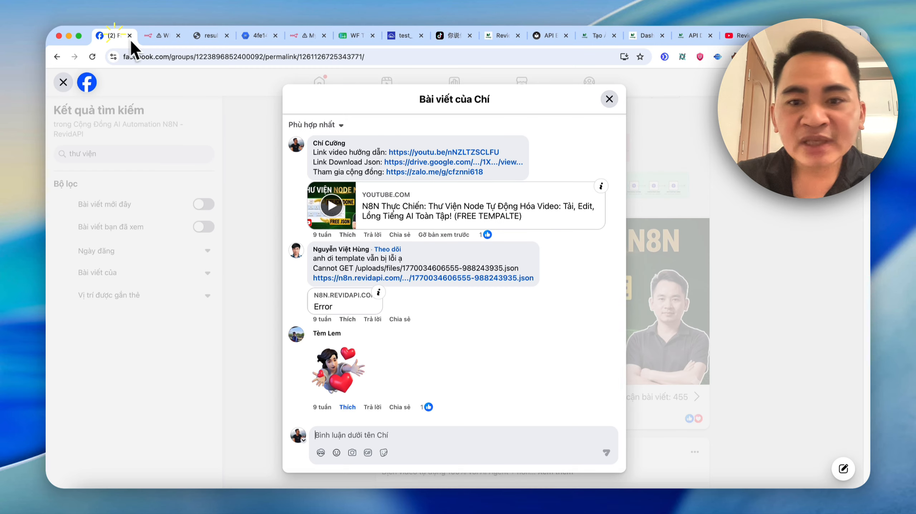
pyautogui.click(741, 191)
pyautogui.click(878, 78)
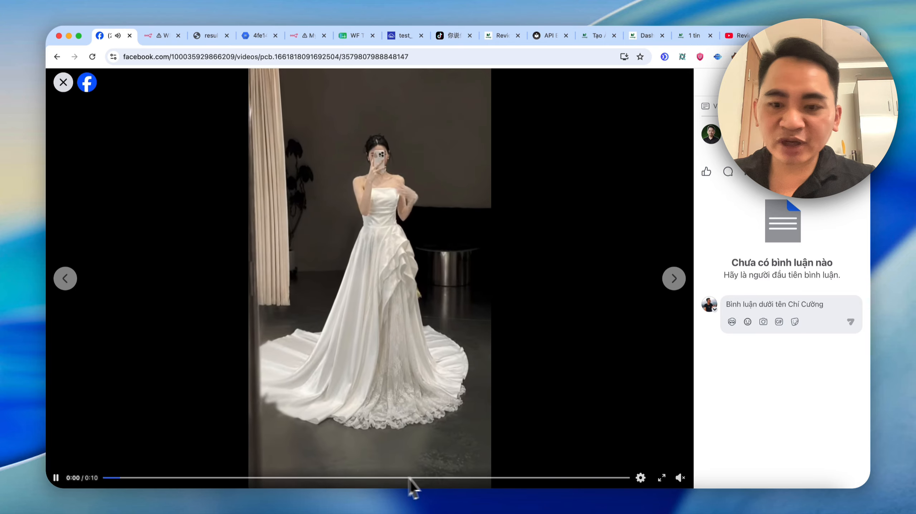
pyautogui.click(680, 477)
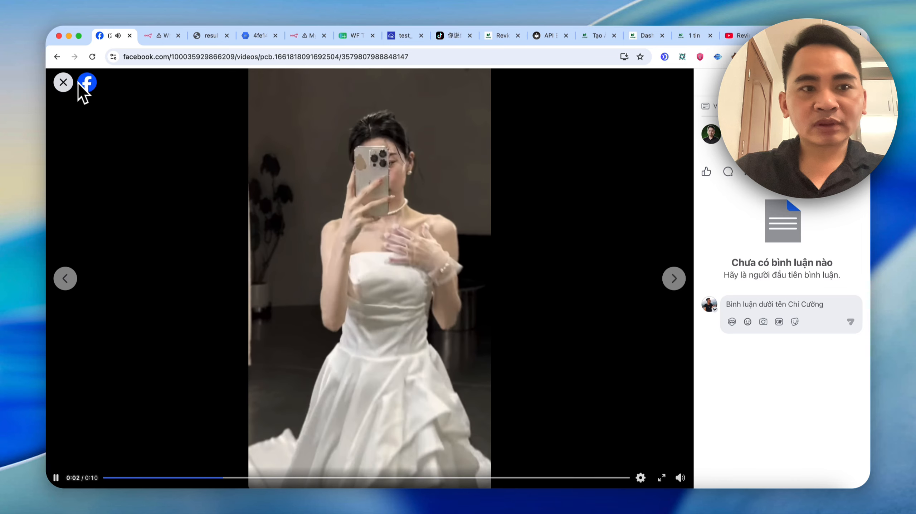
pyautogui.click(63, 83)
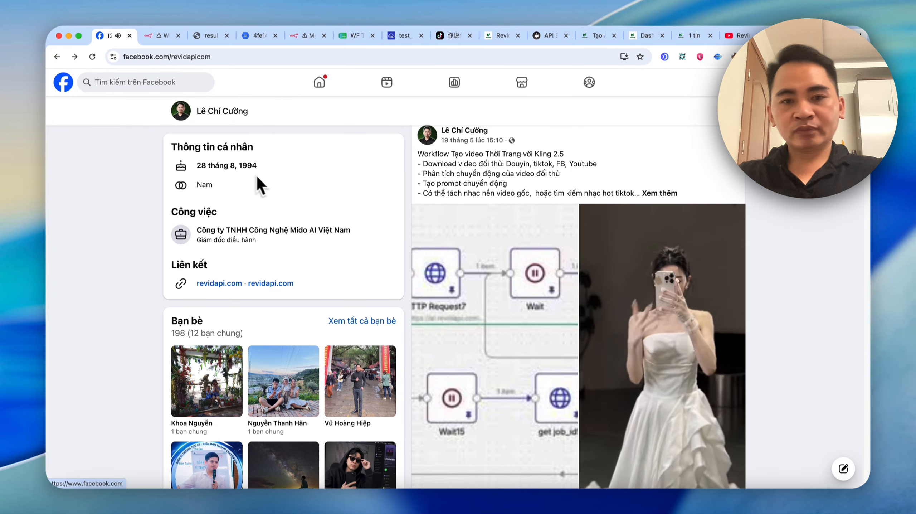
pyautogui.scroll(-5, 626, 378)
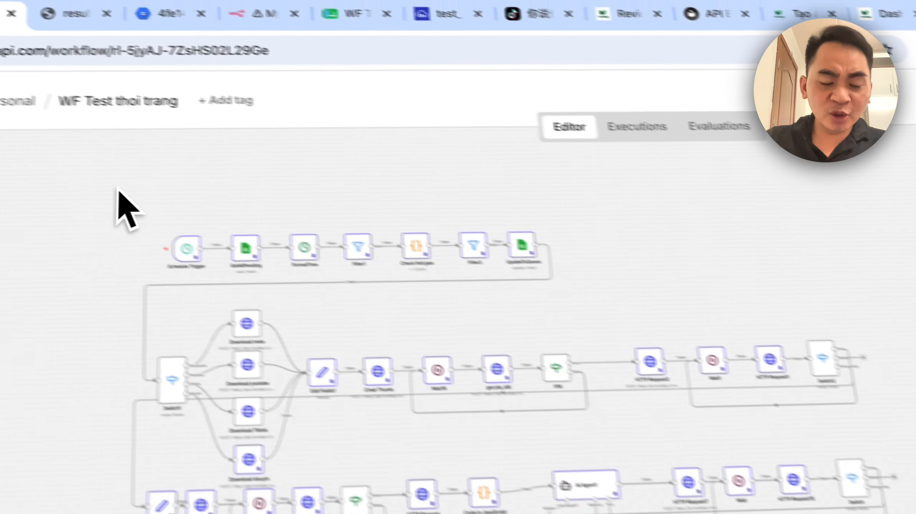
# Highlight all nodes of the n8n workflow once more, and open the RevidAPI pricing page at the credit packages
pyautogui.moveTo(19, 173); pyautogui.dragTo(745, 354)
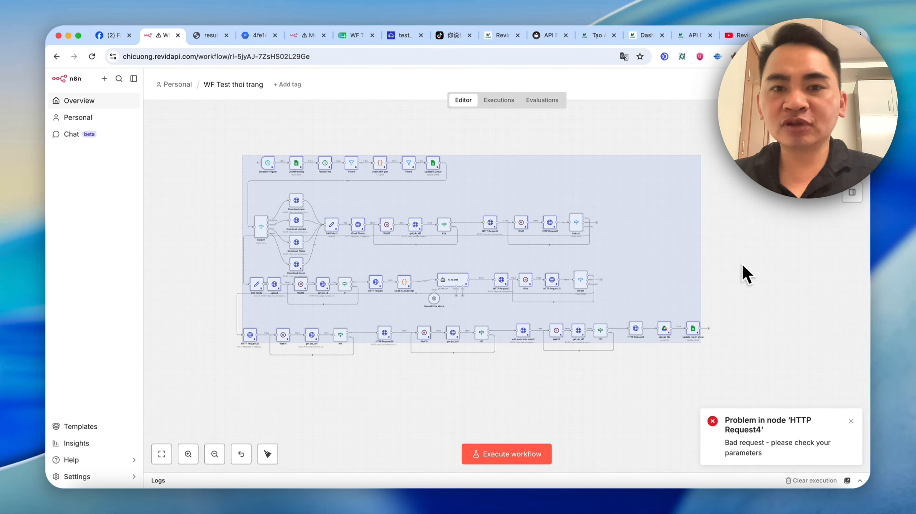
pyautogui.click(736, 229)
pyautogui.click(685, 36)
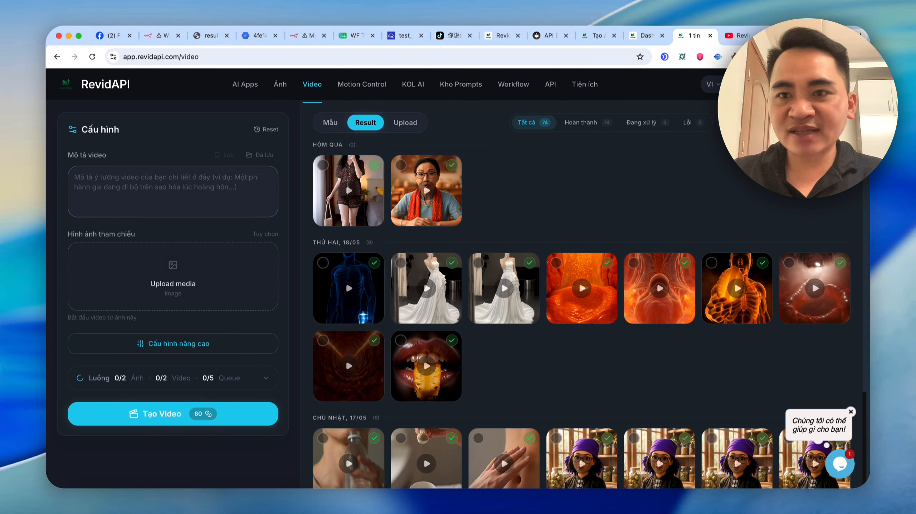
pyautogui.click(774, 84)
pyautogui.scroll(-2, 432, 192)
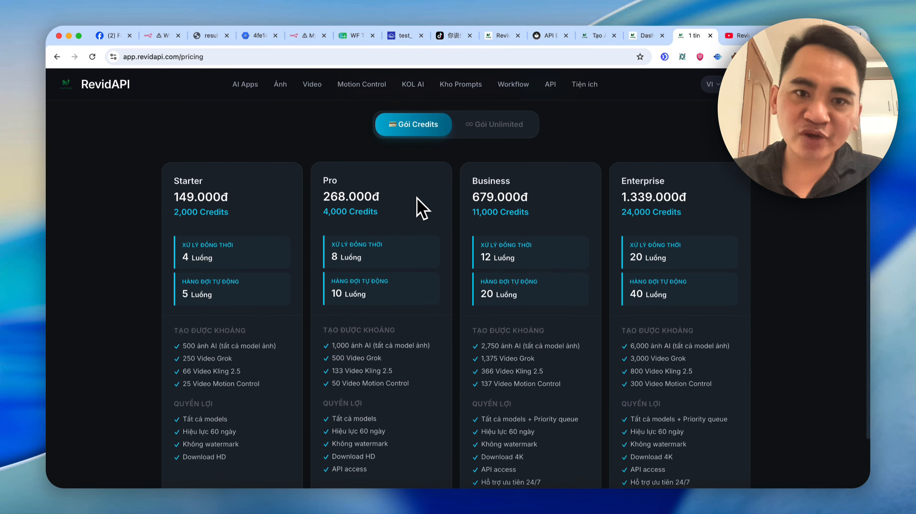
# Highlight the price and Kling 2.5 video allowance of the Starter and Enterprise credit packages
pyautogui.click(185, 196)
pyautogui.click(197, 210)
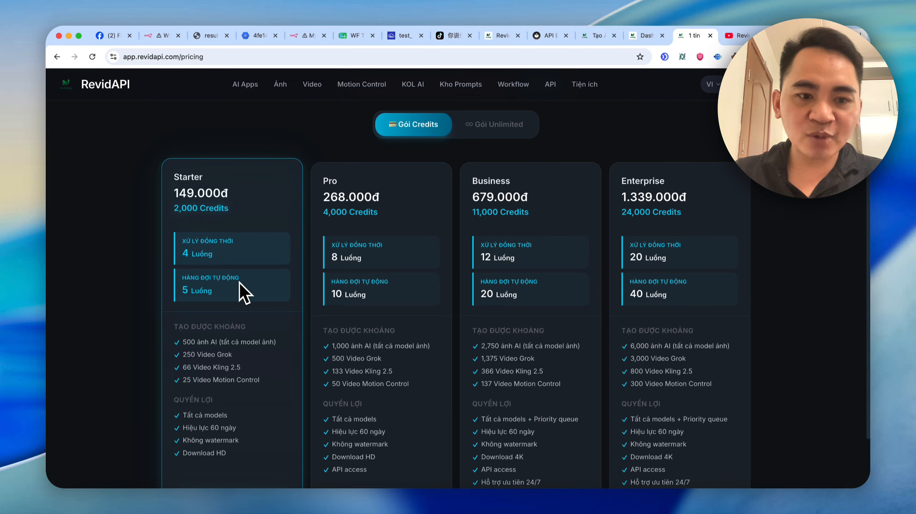
pyautogui.click(238, 367)
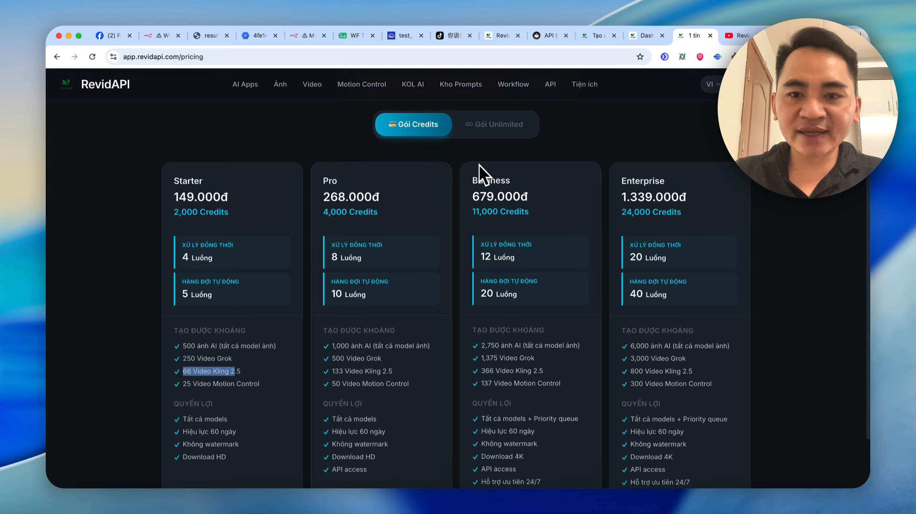
pyautogui.click(625, 190)
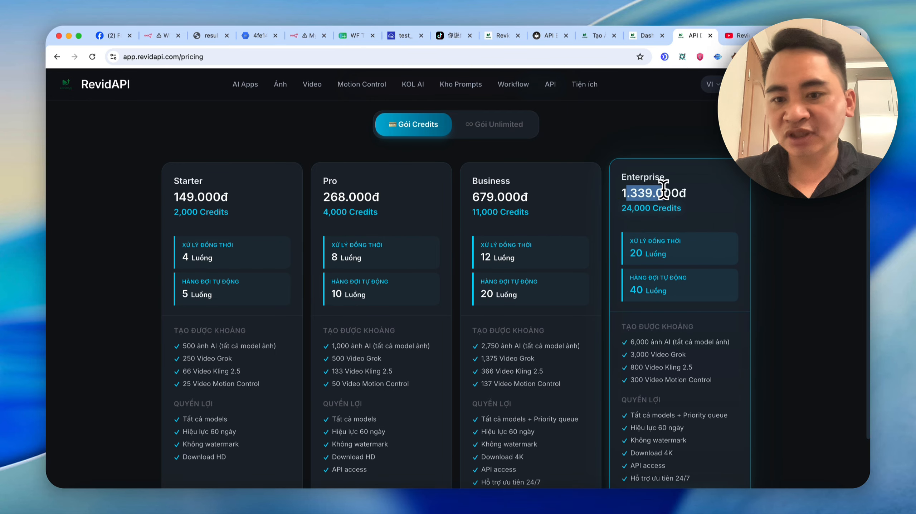
pyautogui.moveTo(631, 367); pyautogui.dragTo(682, 367)
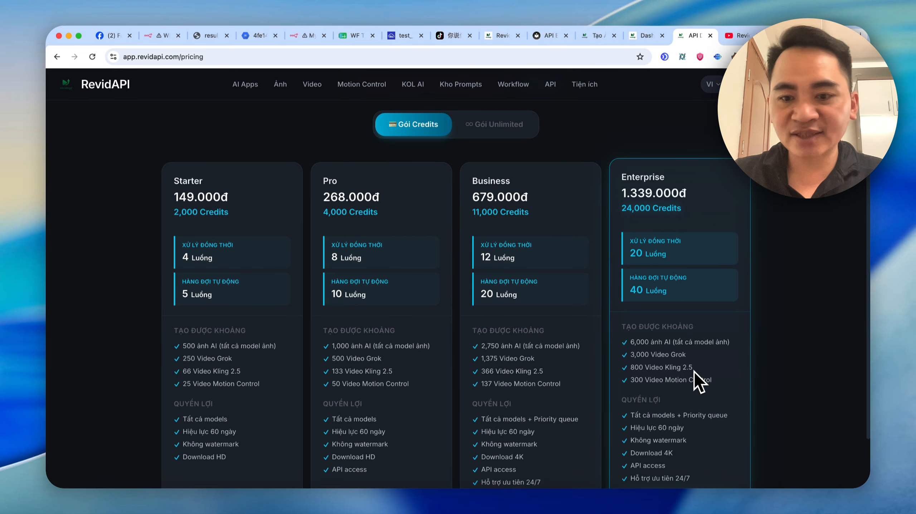
# Show the unlimited packages and highlight the Kling 2.5 Turbo limits under Server VIP 2 in the Combo All Unlimited plan
pyautogui.click(478, 123)
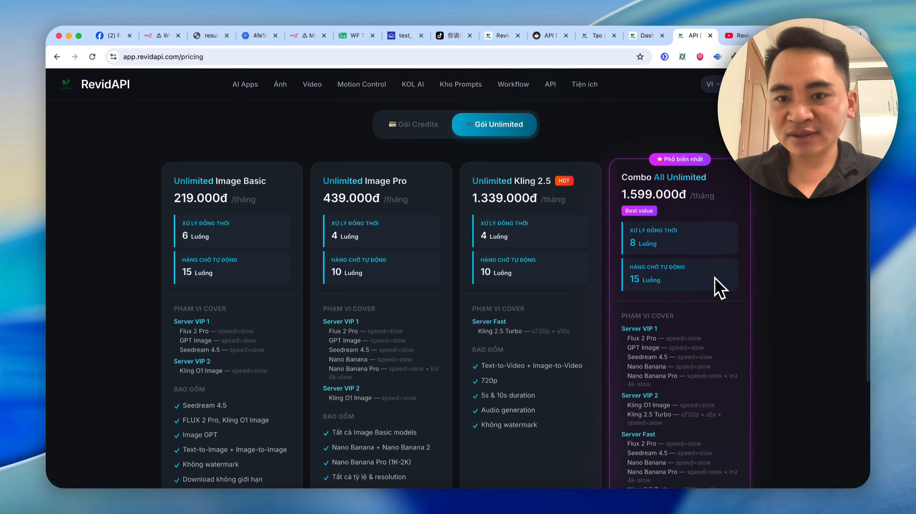
pyautogui.scroll(-2, 701, 248)
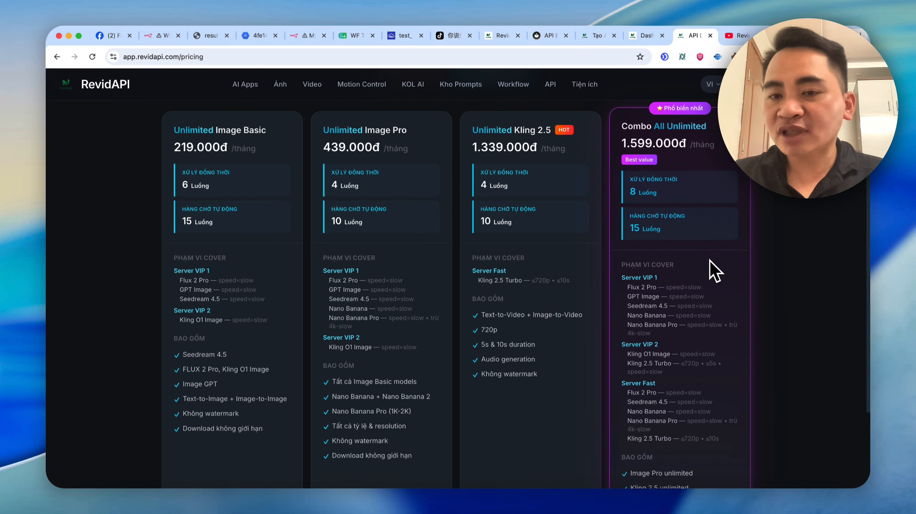
pyautogui.scroll(-1, 709, 259)
pyautogui.moveTo(691, 342); pyautogui.dragTo(715, 343)
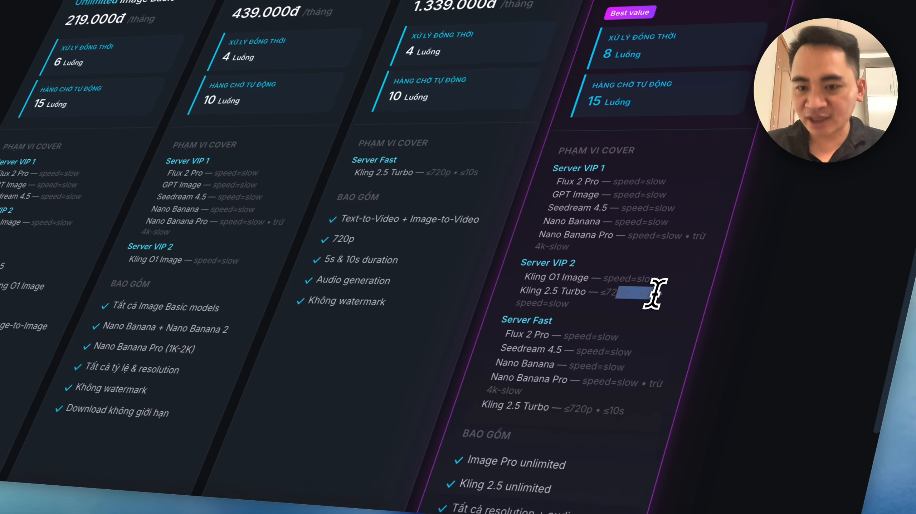